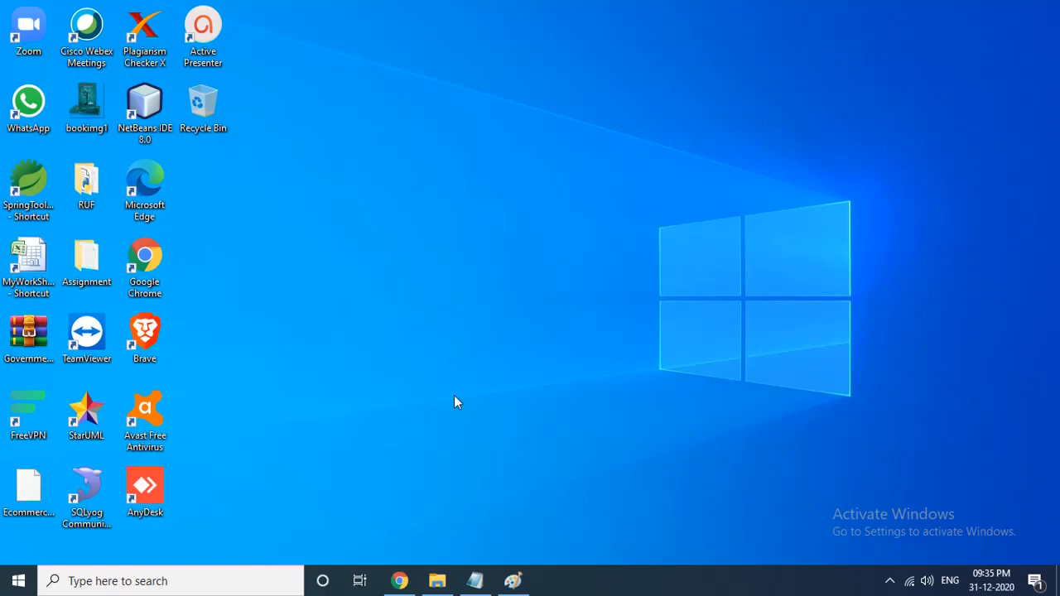
- Launch SQLyog and open the dialog for a new MySQL host connection
double_click(93, 489)
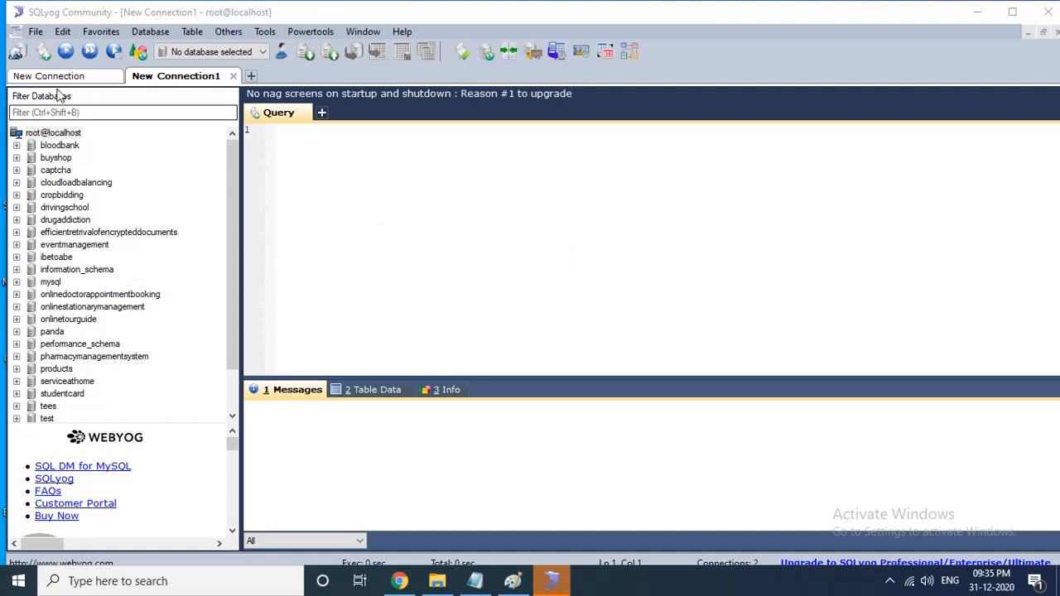
click(36, 33)
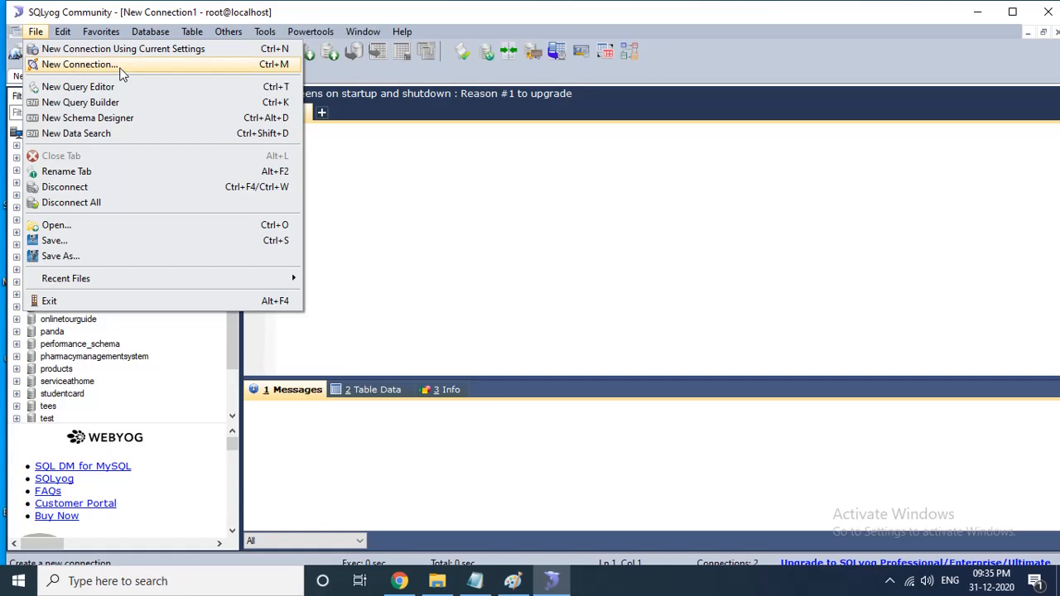
click(121, 72)
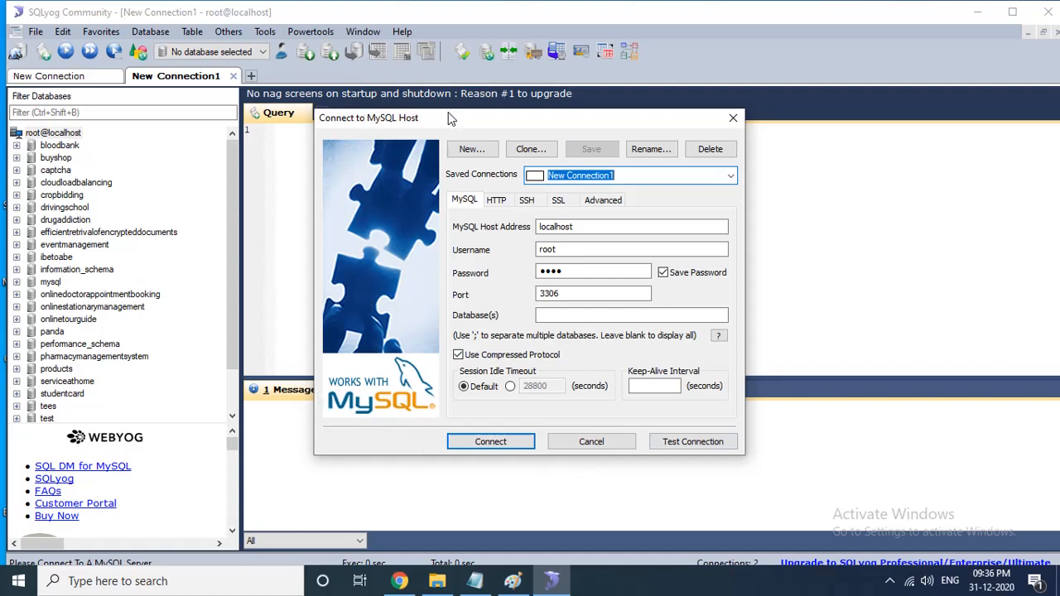
drag(452, 120, 446, 90)
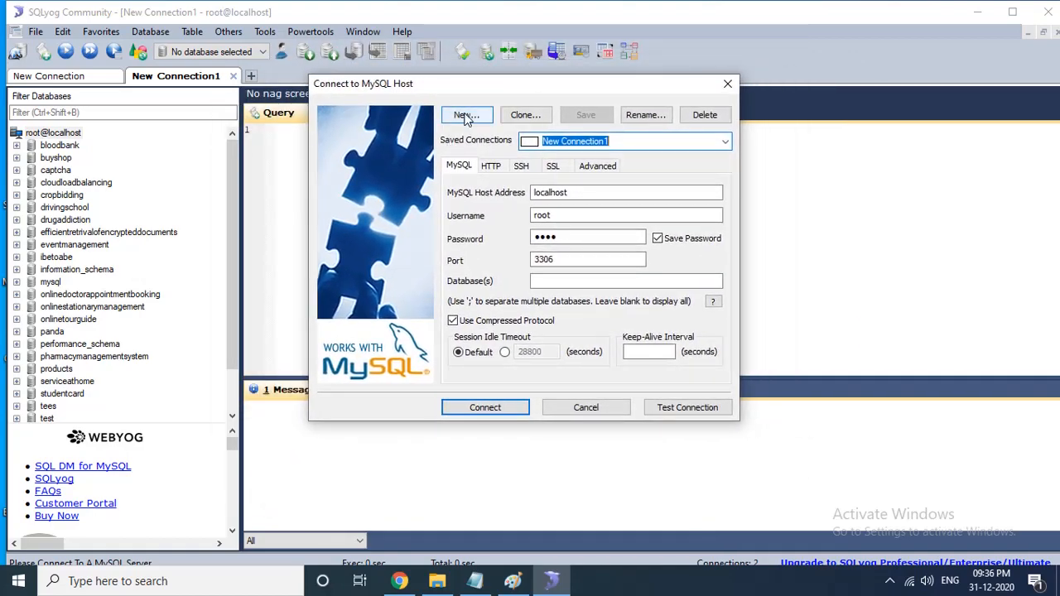
- Create a new saved connection named New Connection 2
click(465, 116)
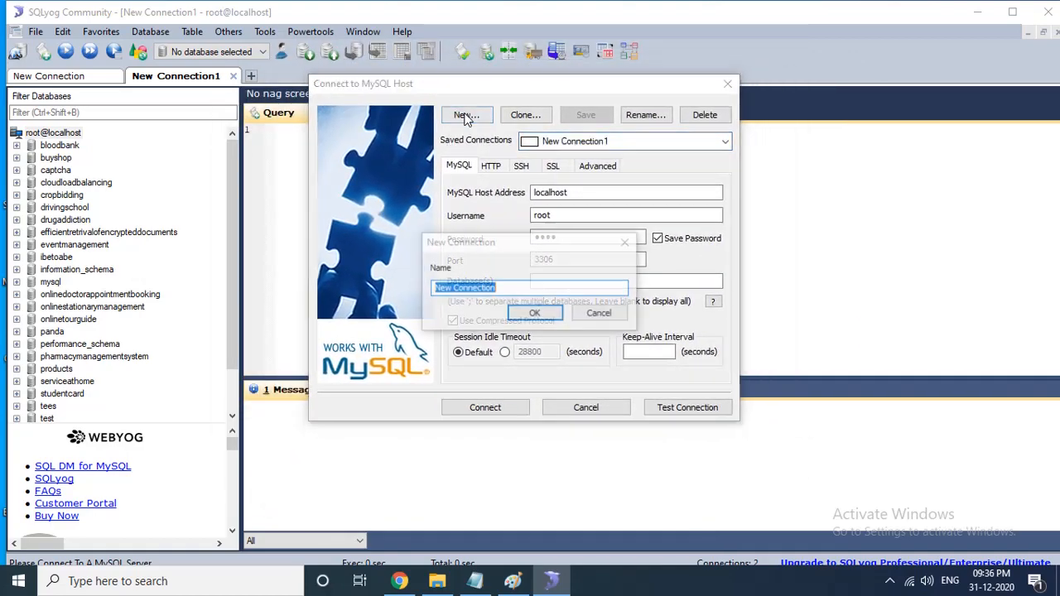
click(515, 289)
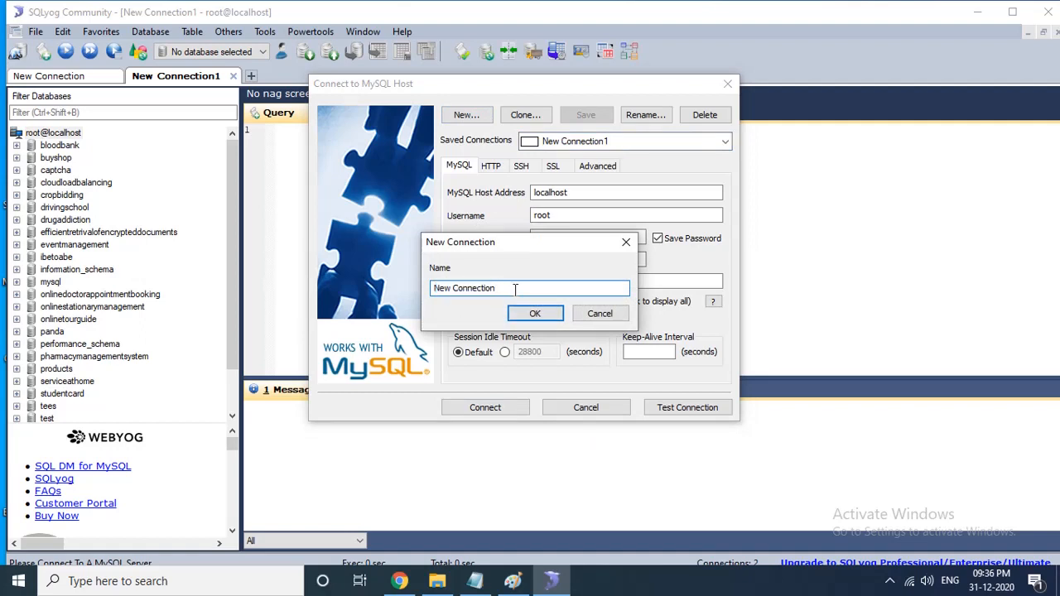
text(2)
click(525, 319)
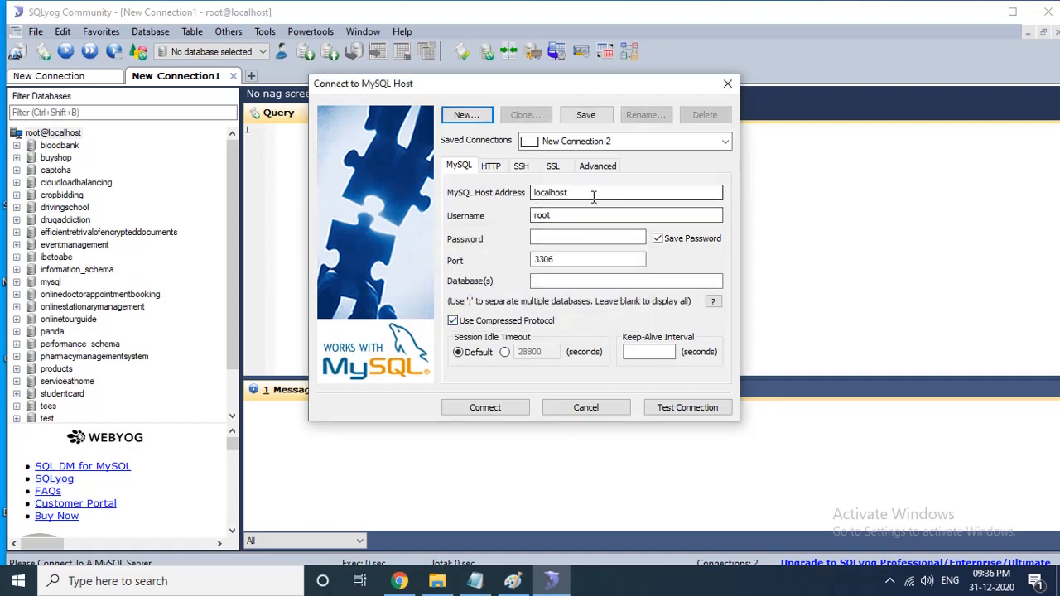
- Try the host address 127.0.0.1, then set the MySQL host address back to localhost
drag(598, 194, 535, 194)
right_click(525, 194)
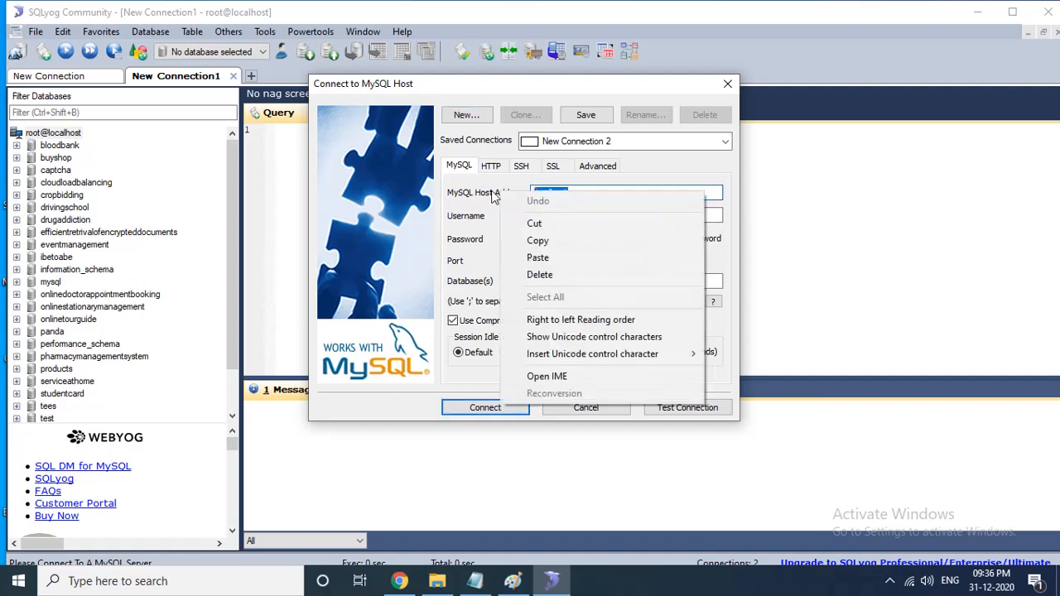
click(488, 192)
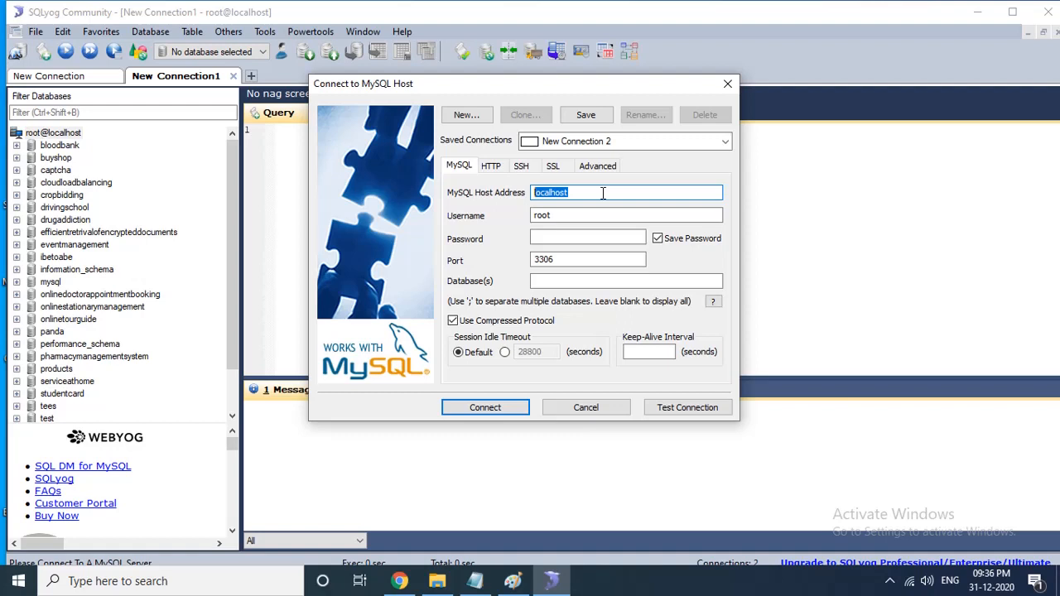
key(BackSpace)
text(127.0.0.1)
key(BackSpace)
key(BackSpace)
key(BackSpace)
key(BackSpace)
key(BackSpace)
key(BackSpace)
key(BackSpace)
key(BackSpace)
key(BackSpace)
text(localhost)
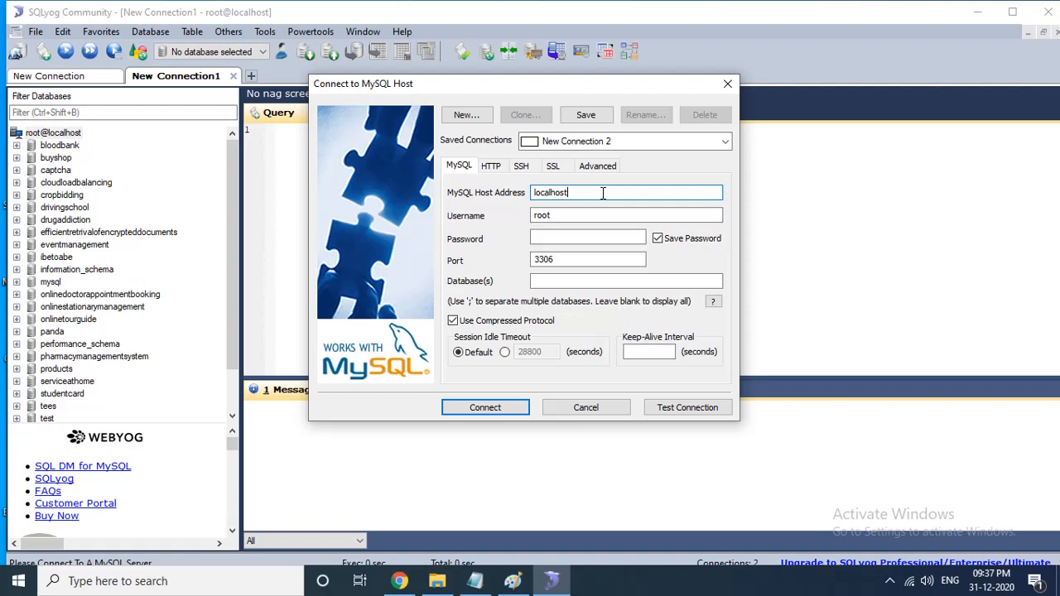
- Enter the account password for the root user in the Password field
click(554, 238)
text(root)
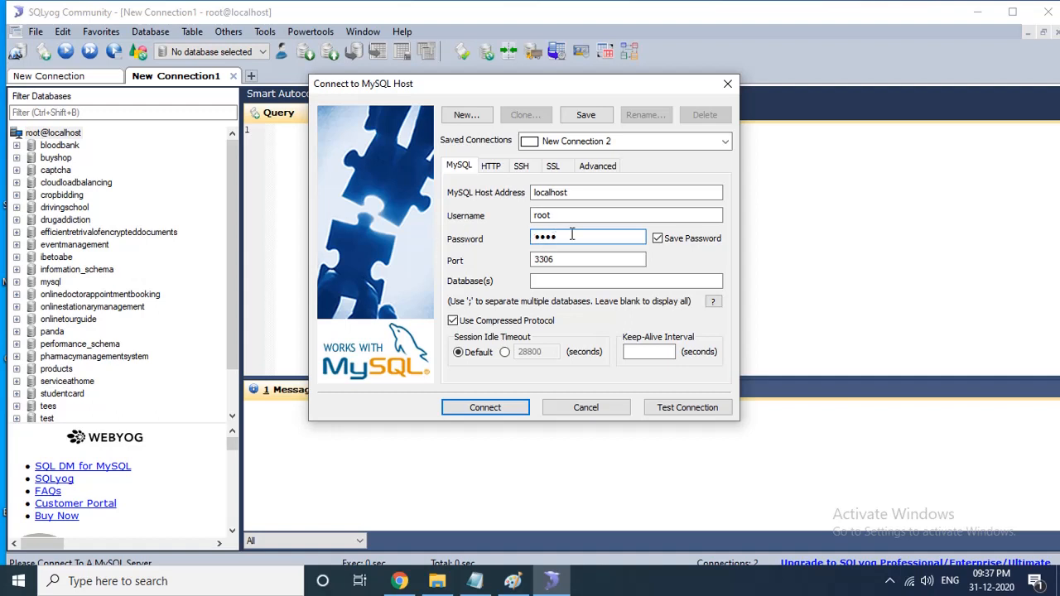
double_click(569, 260)
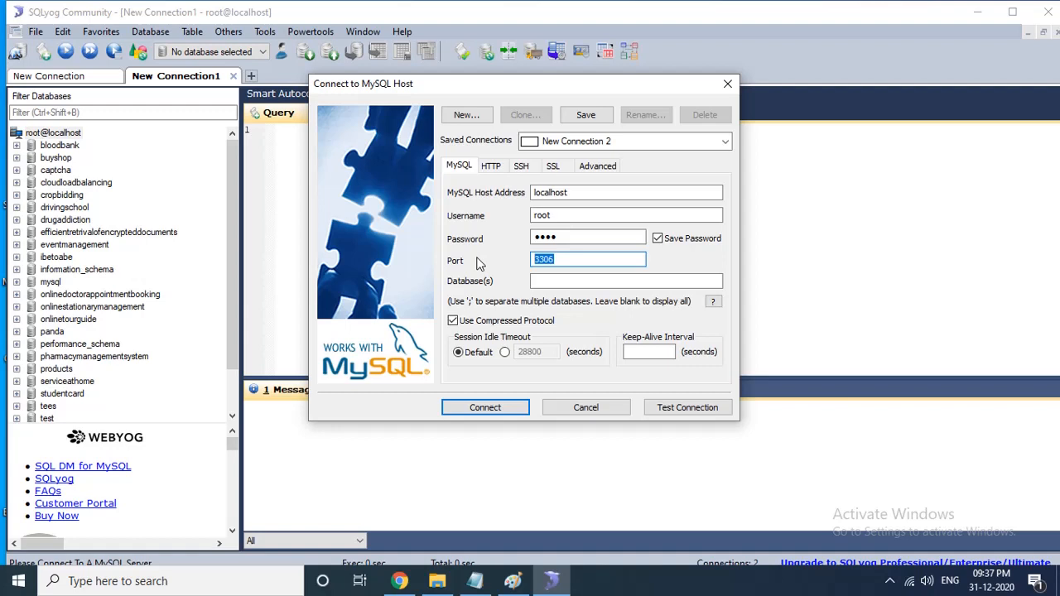
key(End)
- Connect to the MySQL host, saving the changed connection details
click(499, 416)
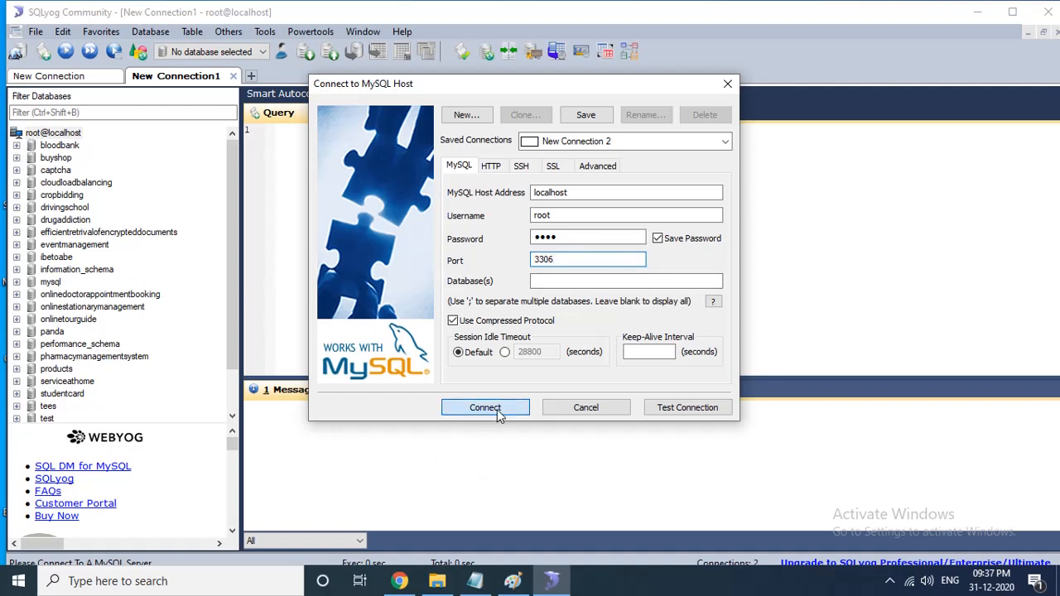
click(497, 410)
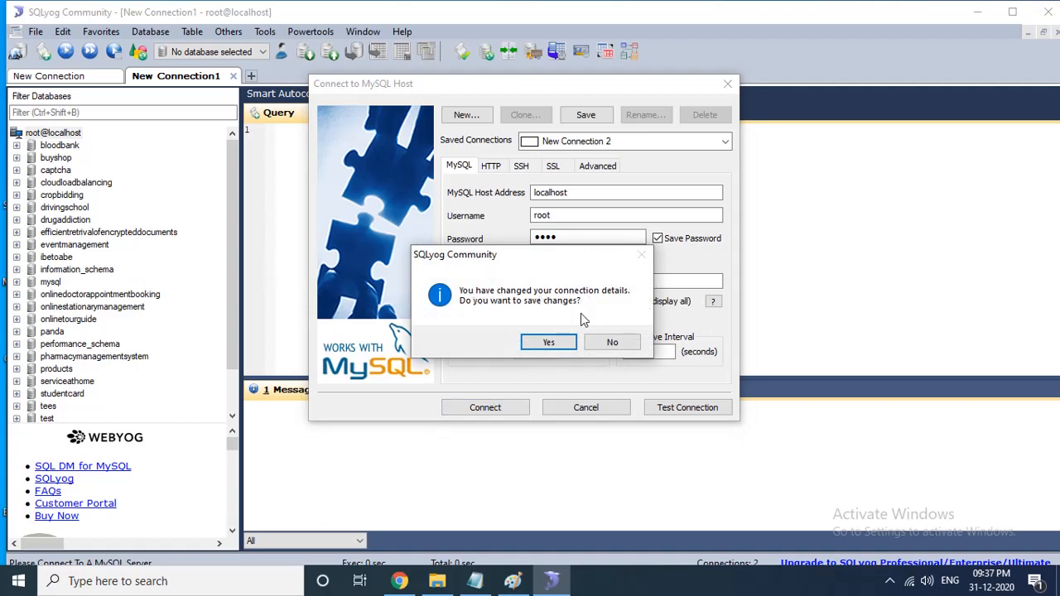
click(548, 343)
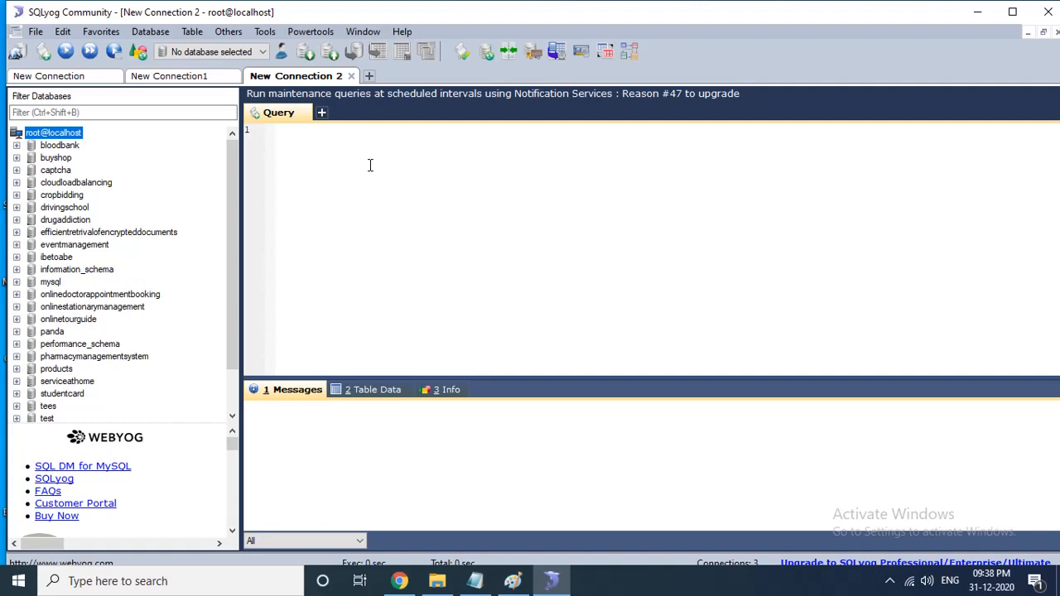
- Create a new database named bookstore on root@localhost
right_click(54, 137)
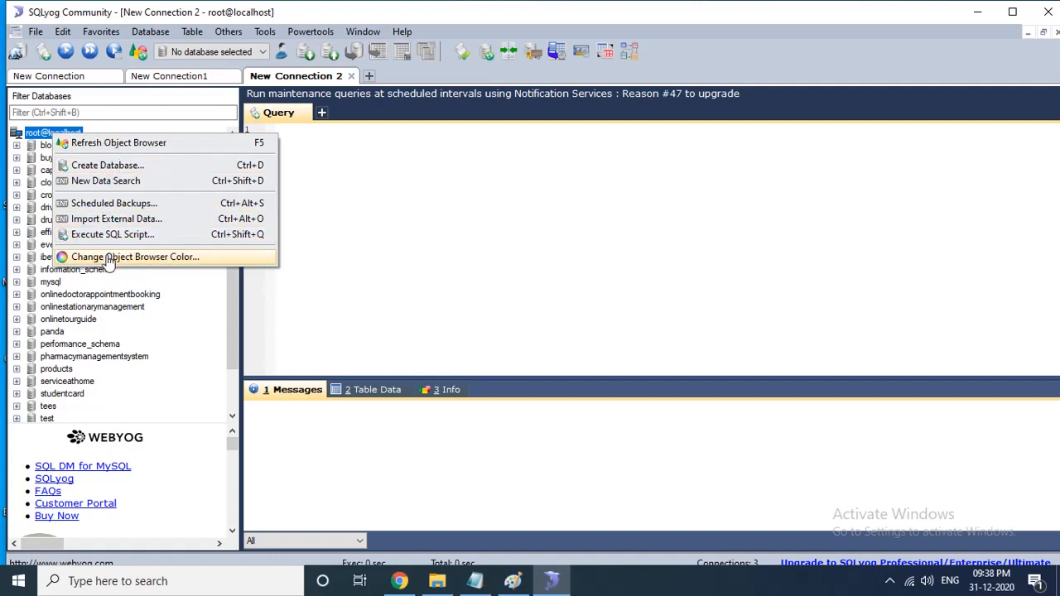
click(108, 168)
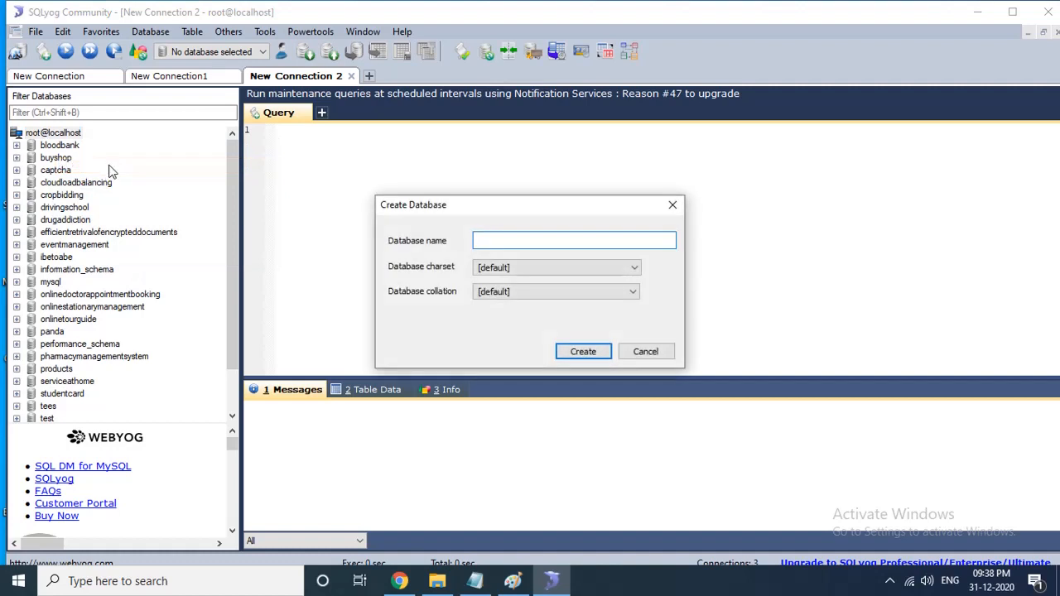
drag(506, 211, 475, 187)
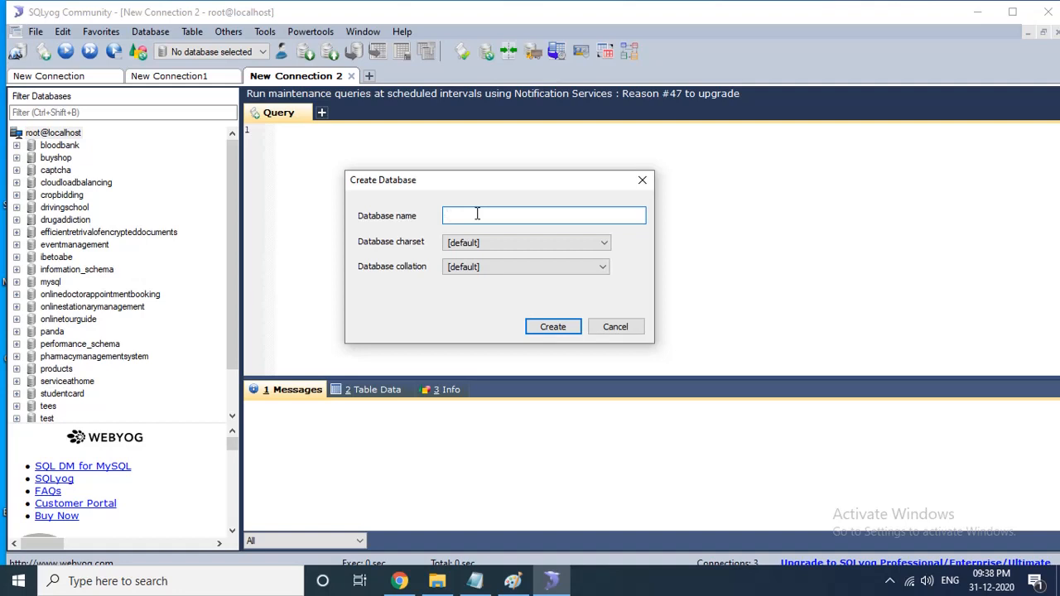
text(bookstore)
click(555, 326)
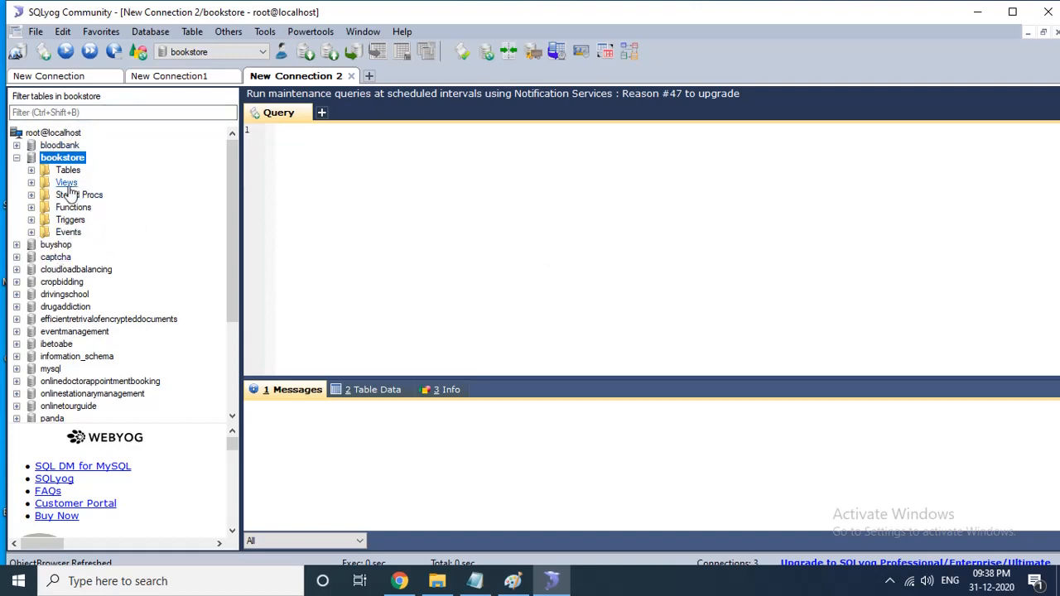
- Create a new table named books in the bookstore database
right_click(31, 173)
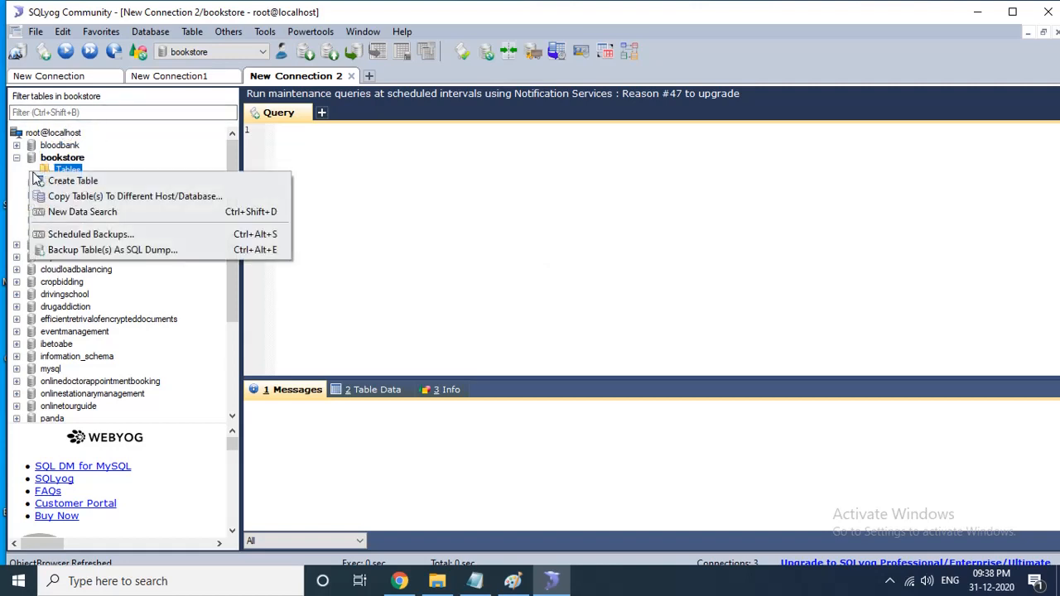
right_click(398, 188)
click(66, 174)
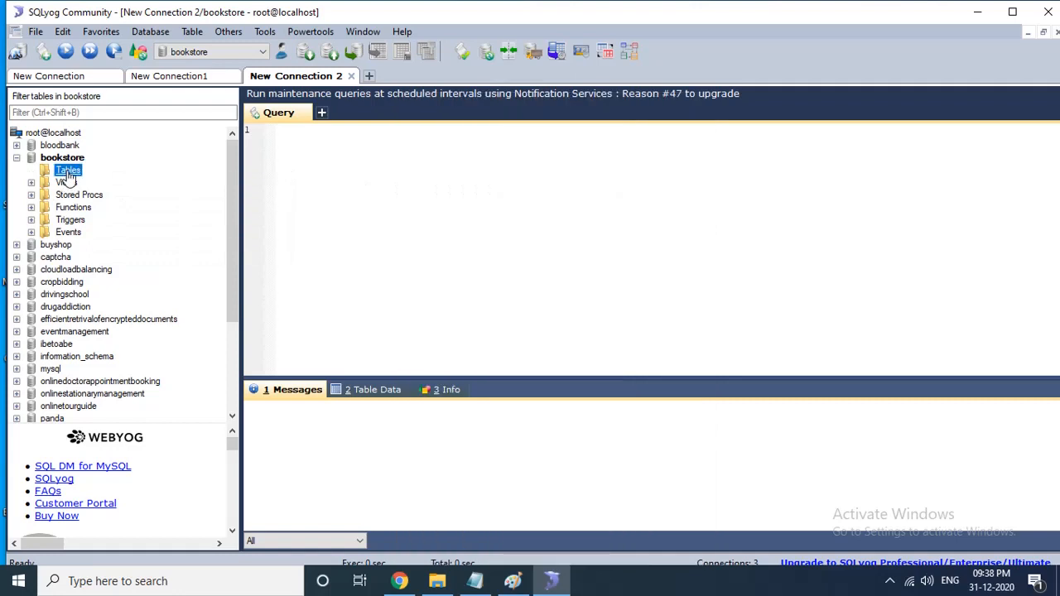
right_click(69, 174)
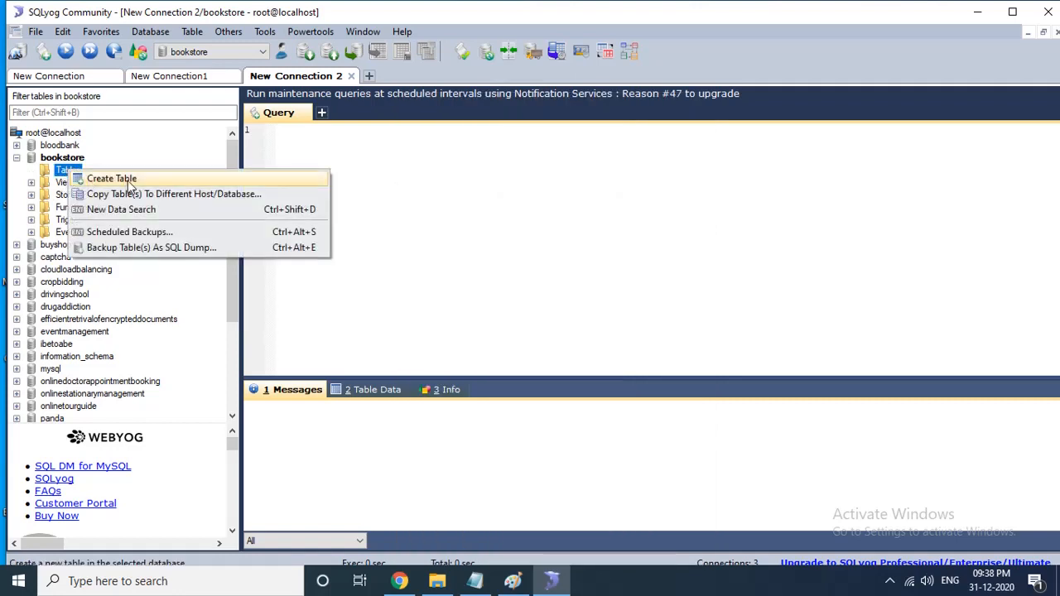
click(126, 180)
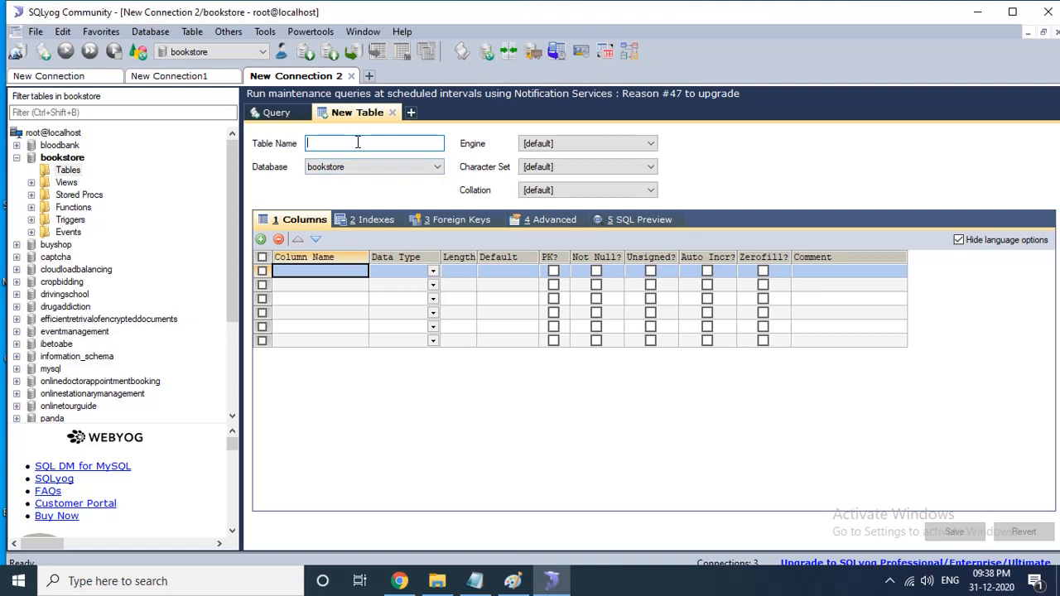
text(book)
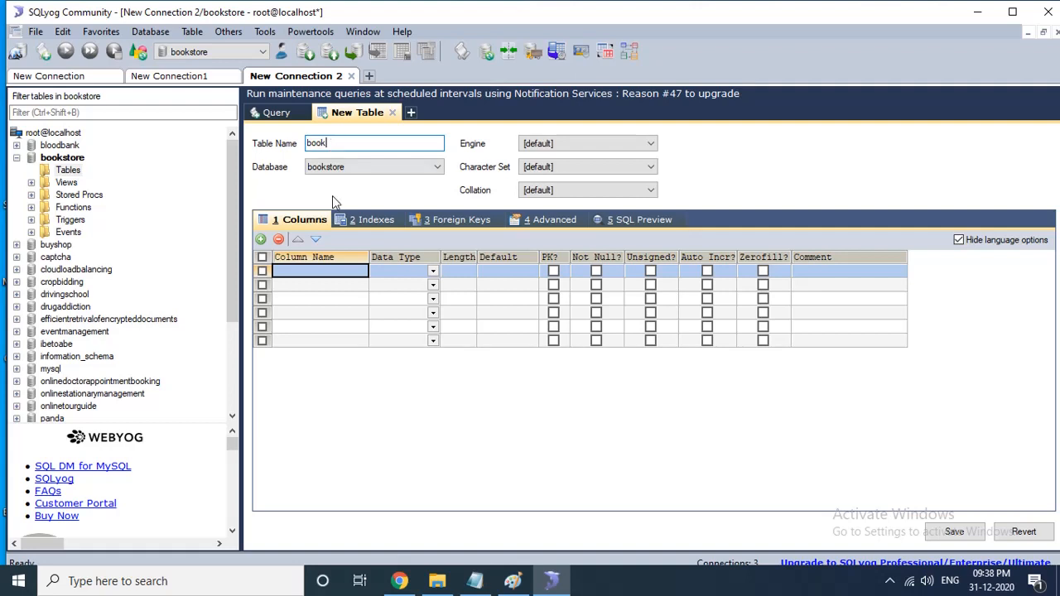
text(s)
- Add columns id, name, author, isbn and price to the books table
click(317, 275)
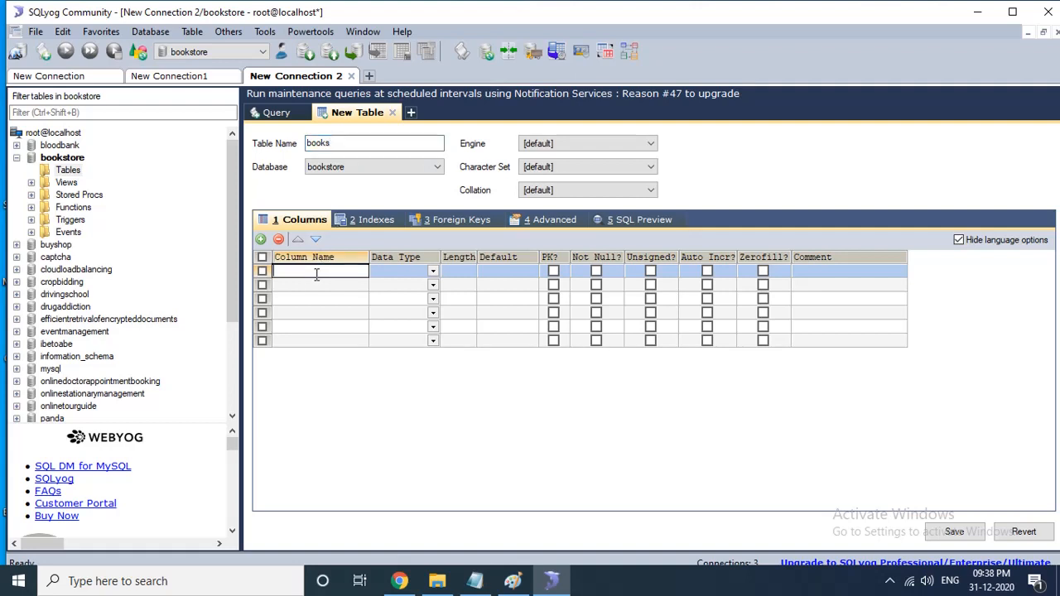
text(id)
key(Down)
text(name)
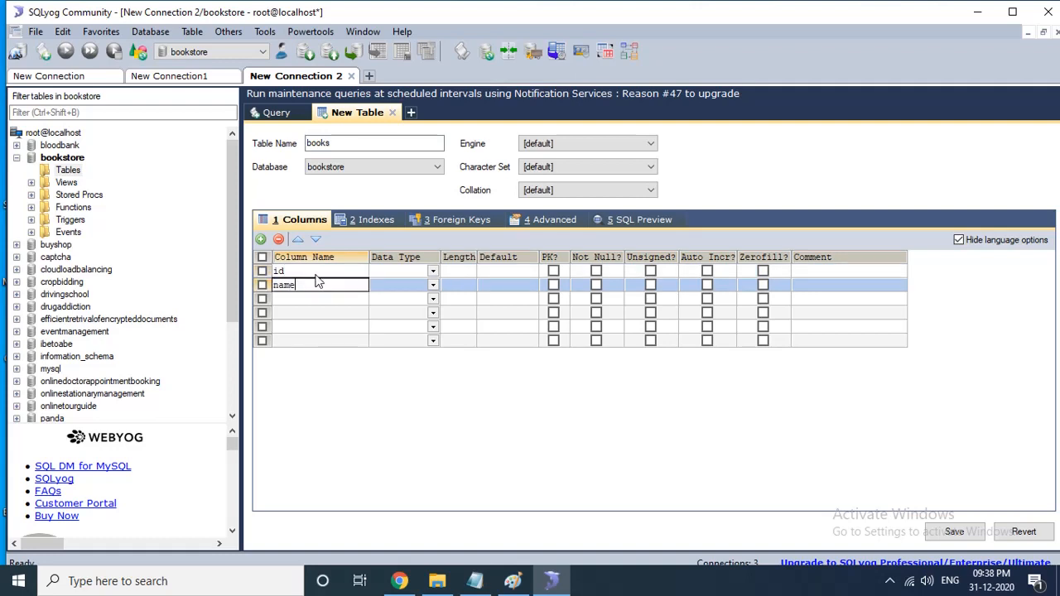
key(Down)
text(au)
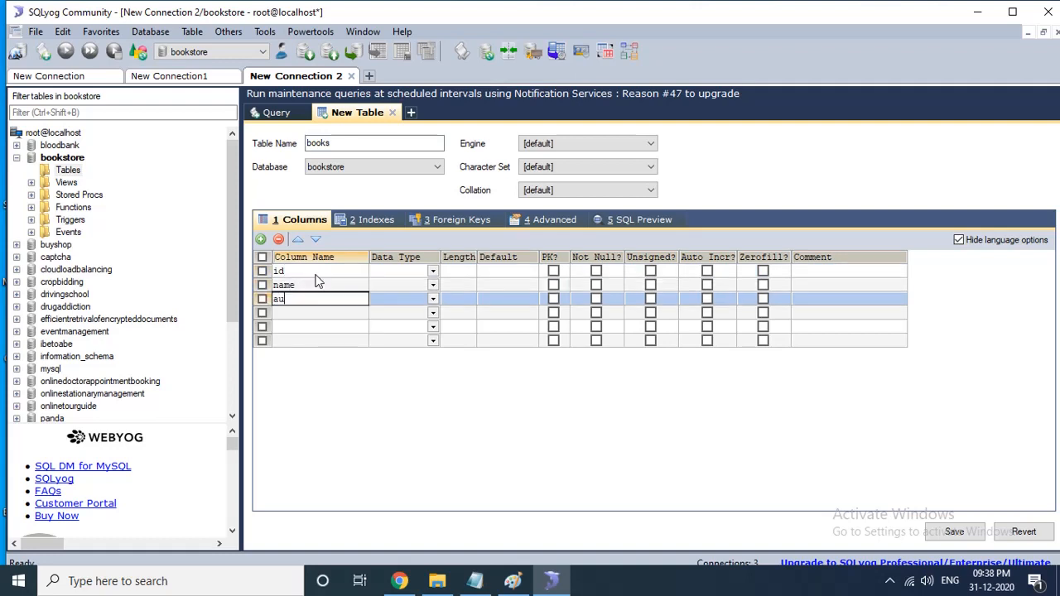
text(thor)
key(Down)
text(isbn)
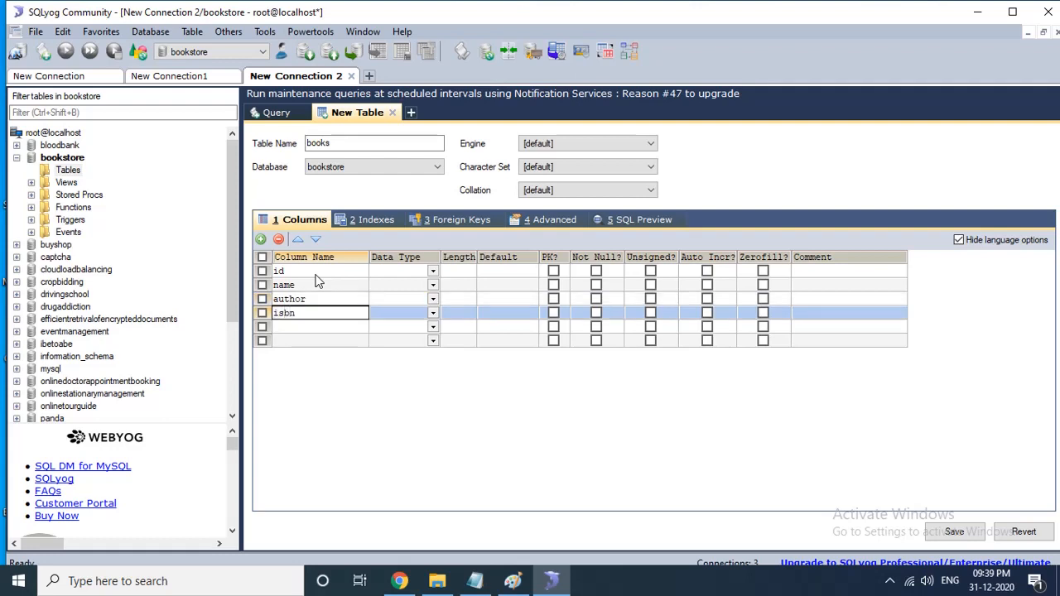
key(Down)
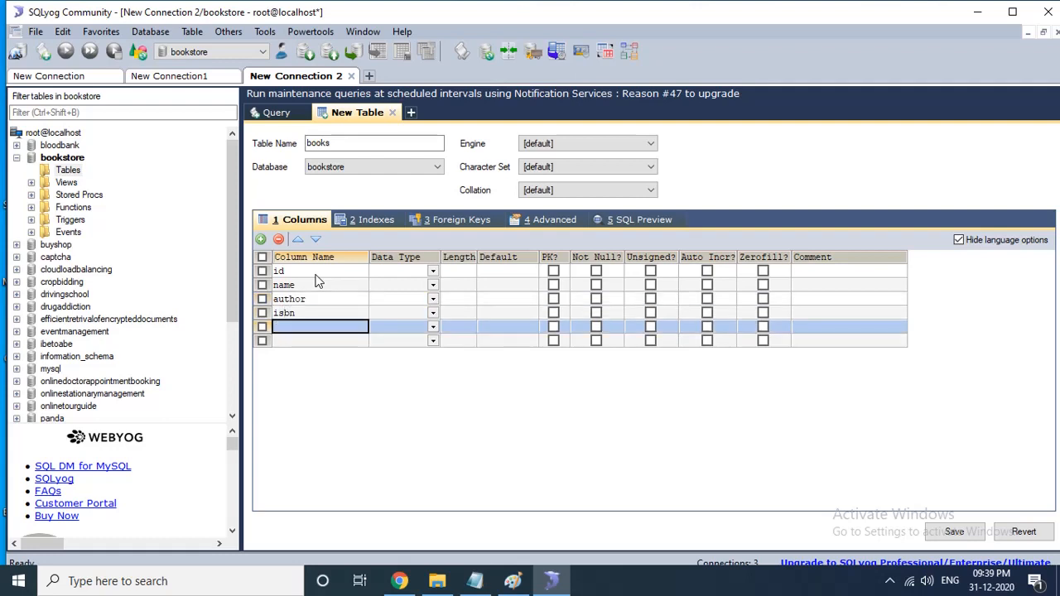
text(price)
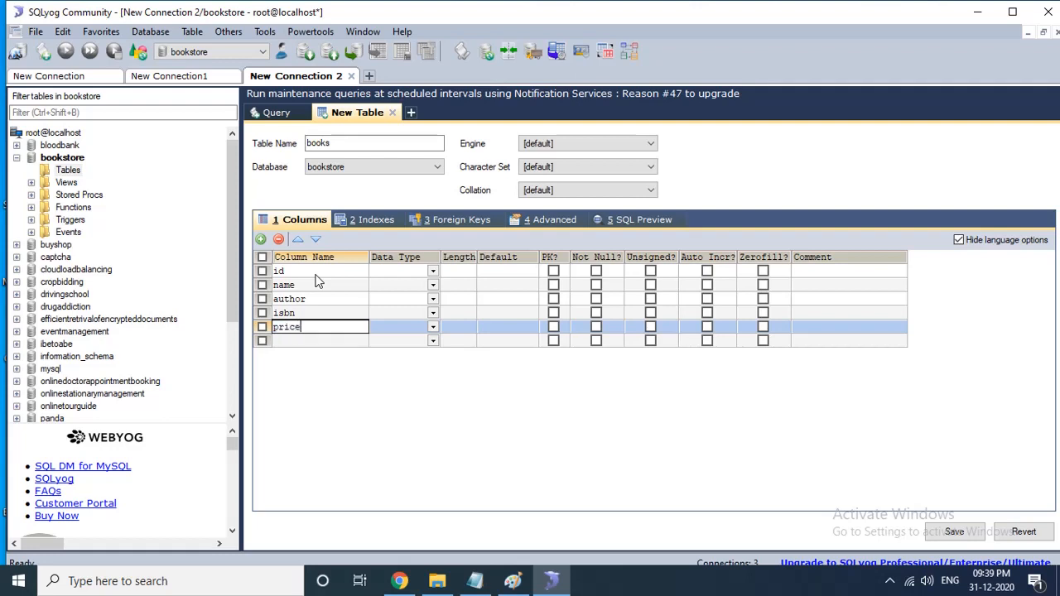
- Set the price column's data type to int
key(Tab)
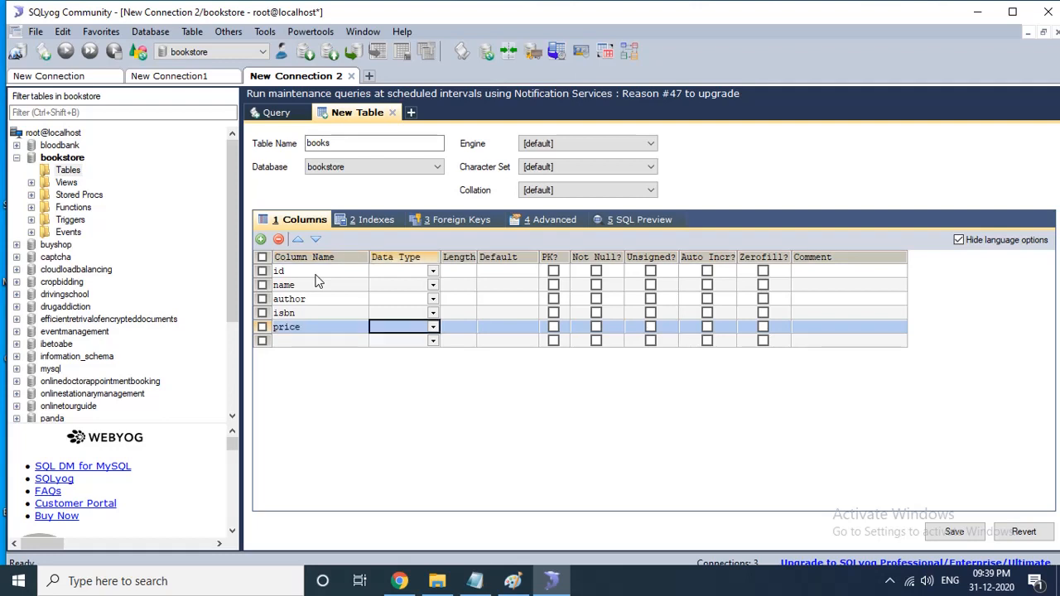
text(int)
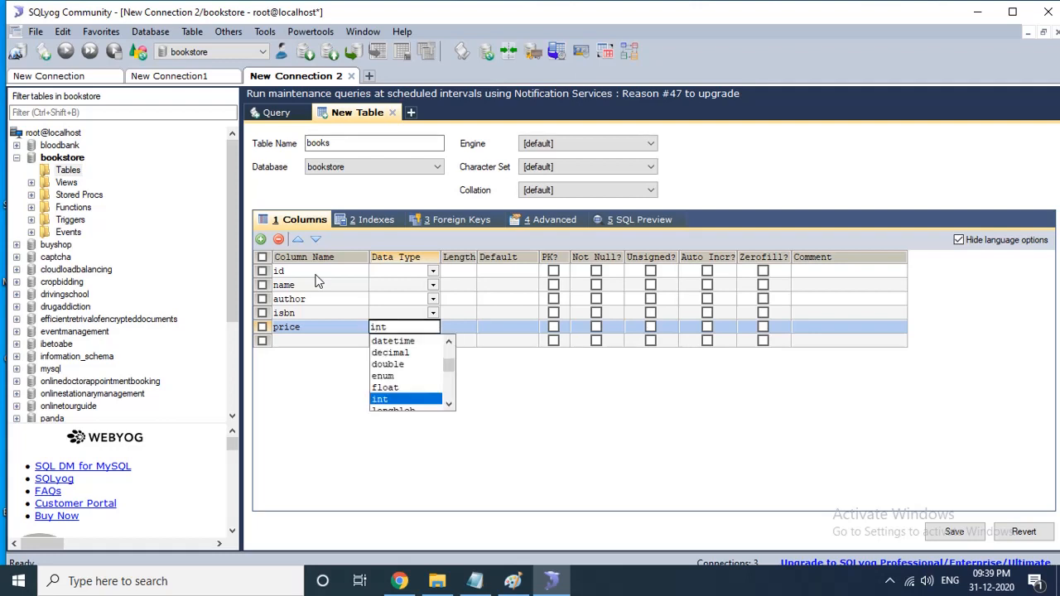
key(Tab)
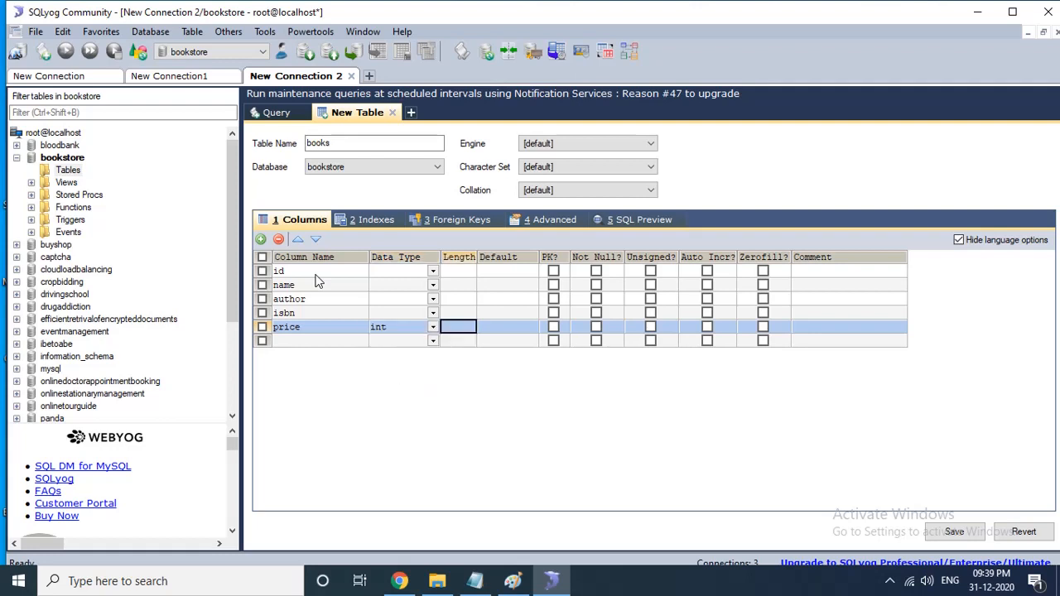
key(shift+Tab)
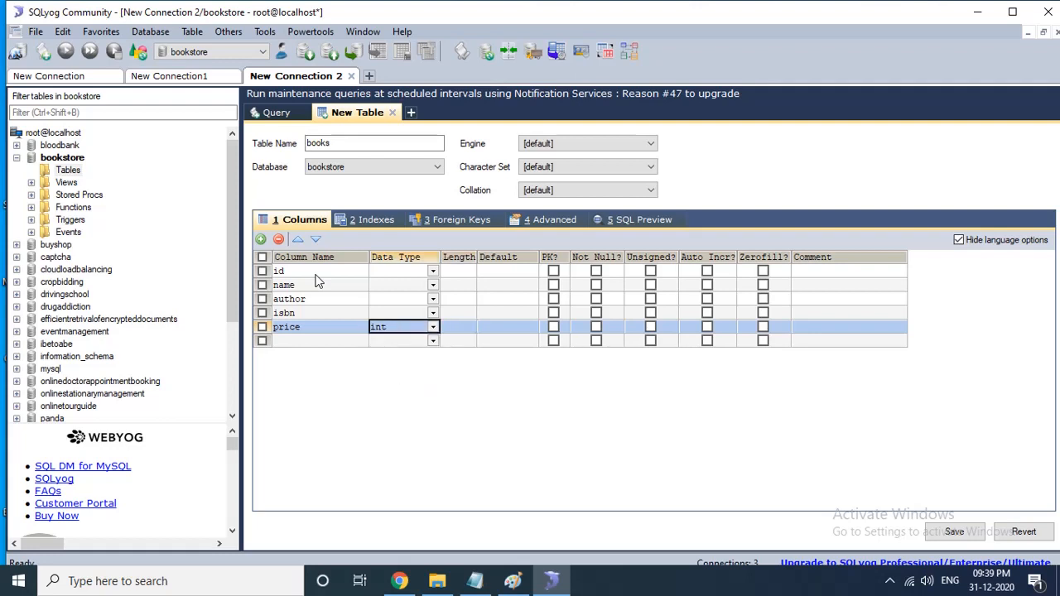
- Change the price column's data type to float
text(float)
key(Tab)
key(Up)
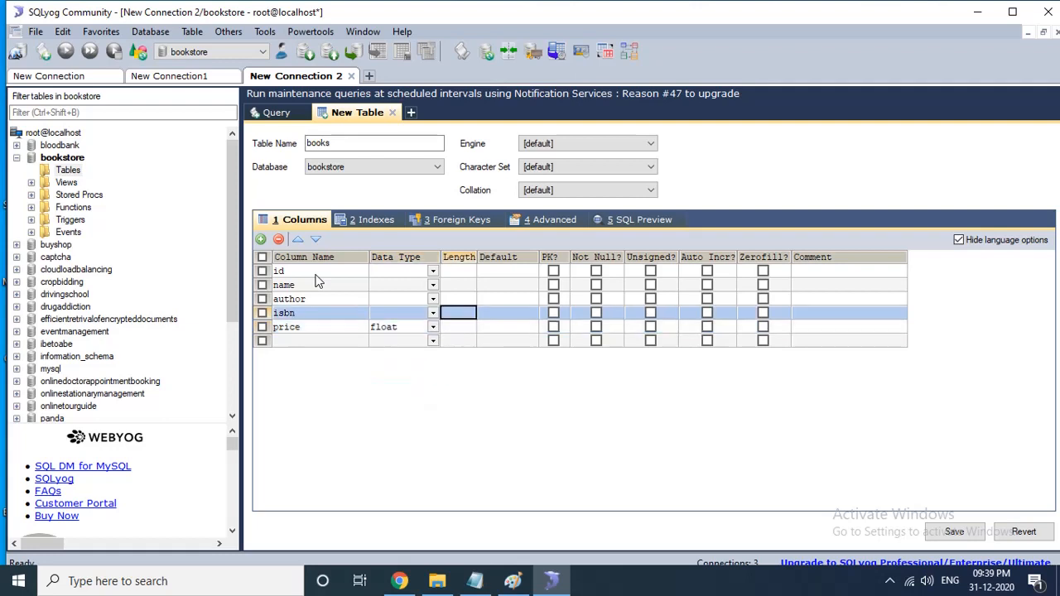
- Set the data type of the isbn, author and name columns to varchar
key(shift+Tab)
text(varchar)
key(Tab)
key(Up)
key(shift+Tab)
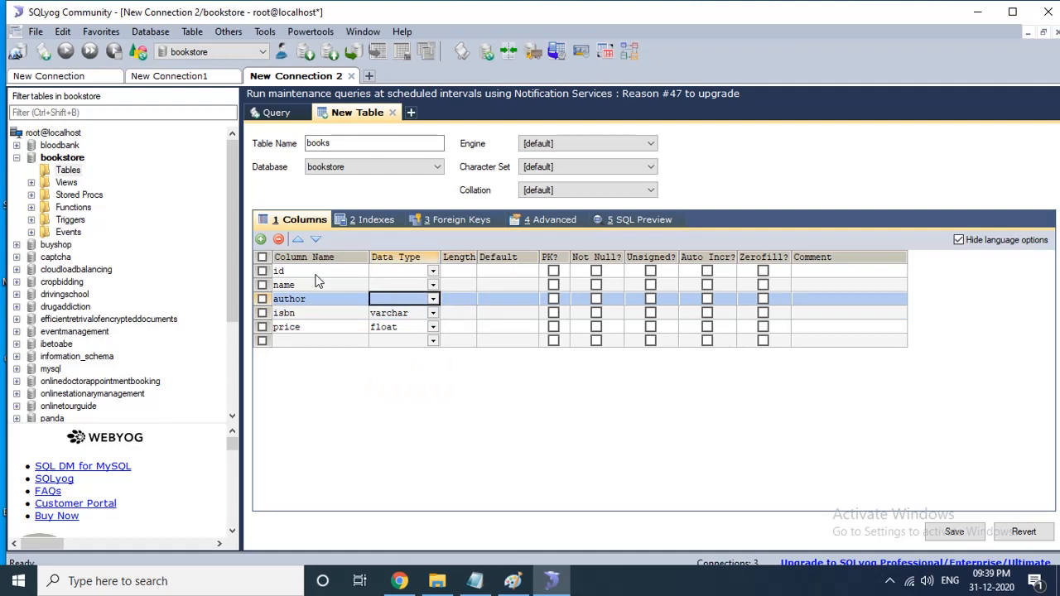
text(varchar)
key(Tab)
key(Up)
key(shift+Tab)
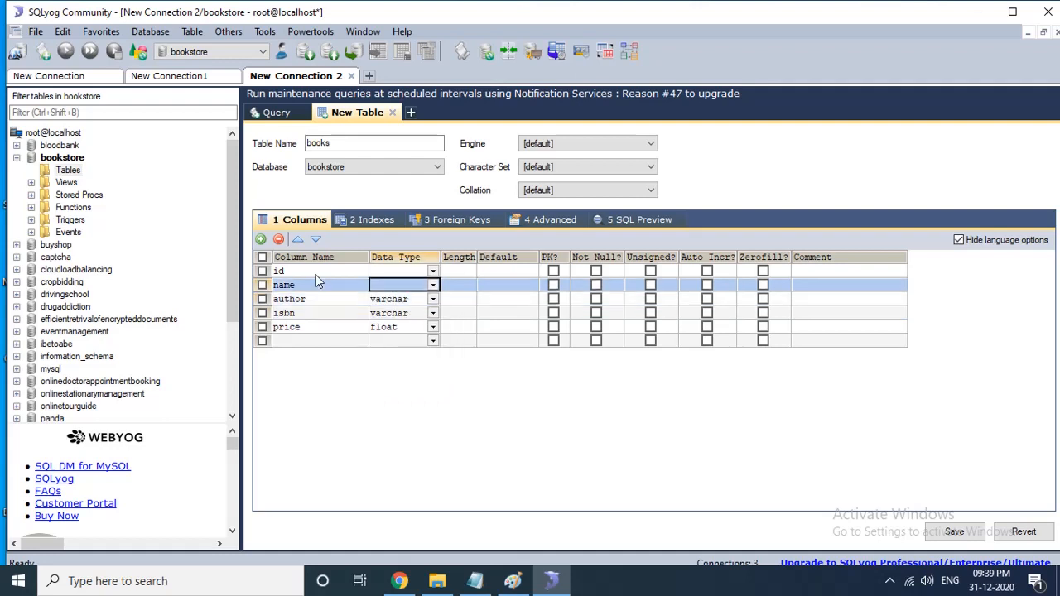
text(varchar)
key(Tab)
key(Up)
key(shift+Tab)
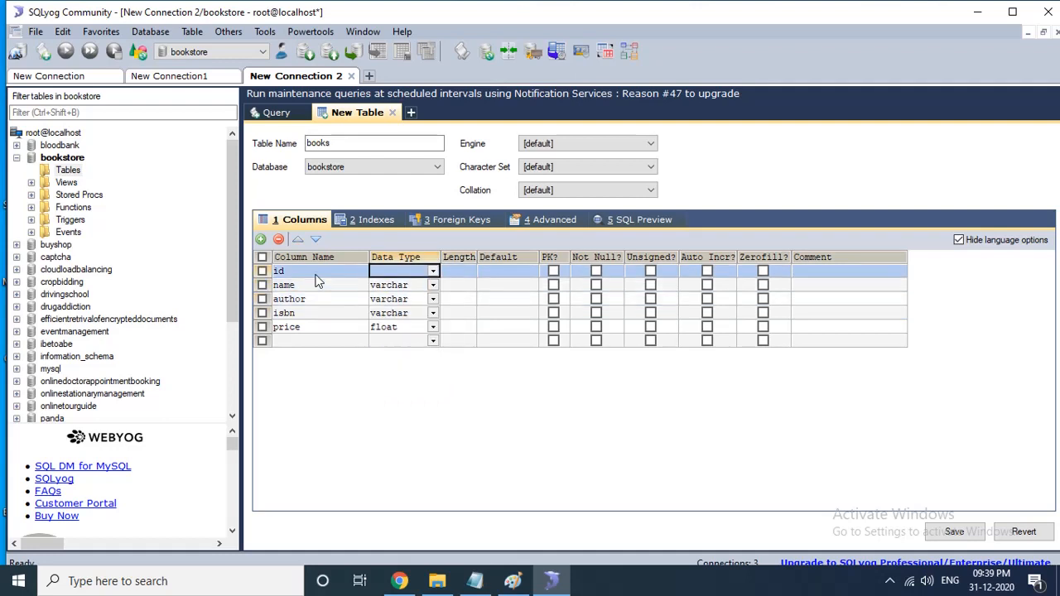
- Set the id column's data type to int with length 5
text(int)
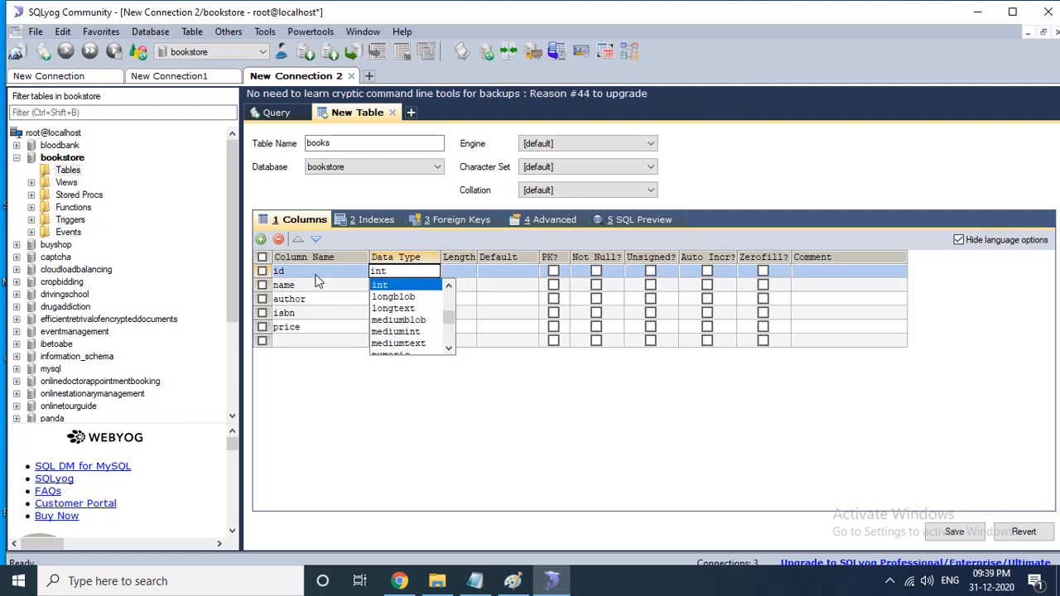
key(Tab)
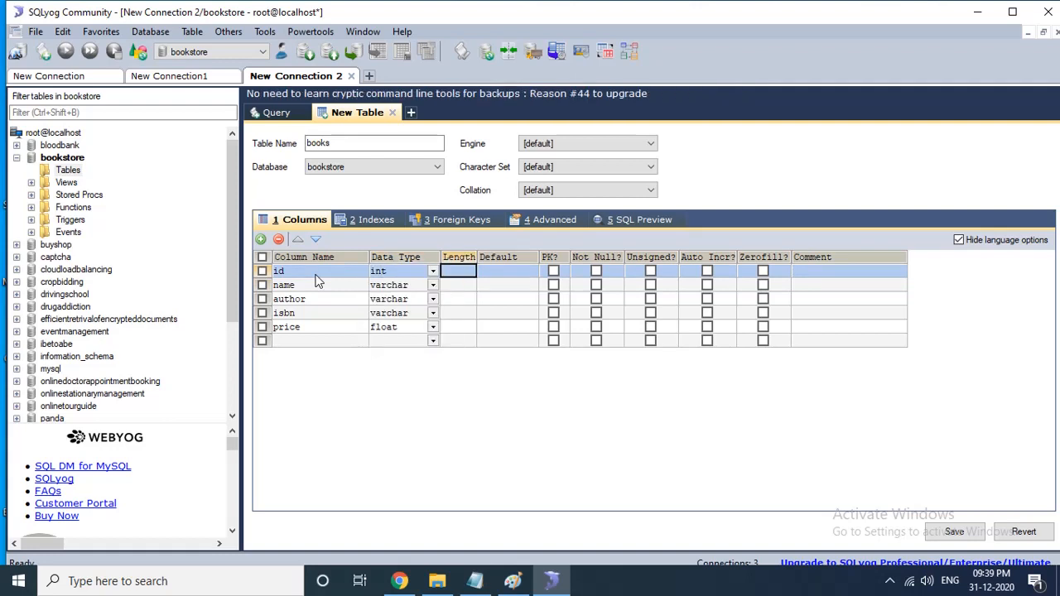
text(5)
key(Down)
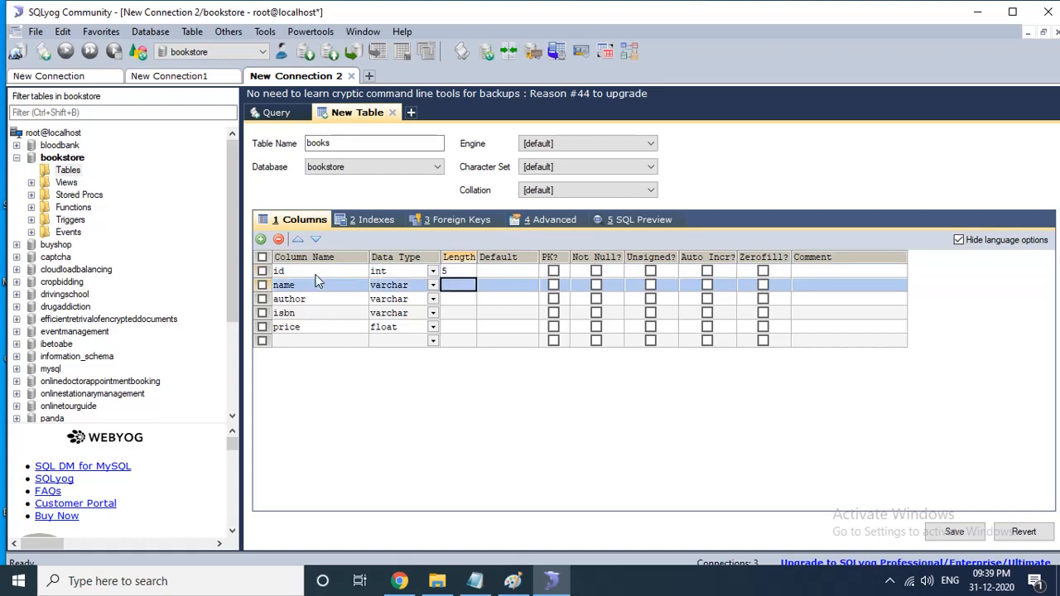
- Set the lengths of name and author to 50 and isbn to 30
text(50)
key(Down)
text(50)
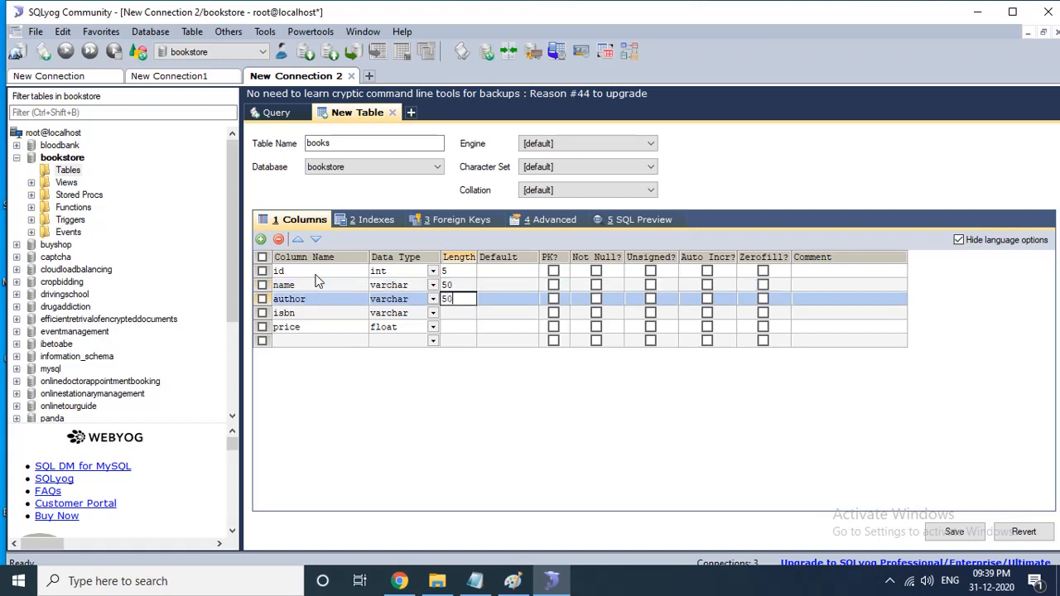
key(Down)
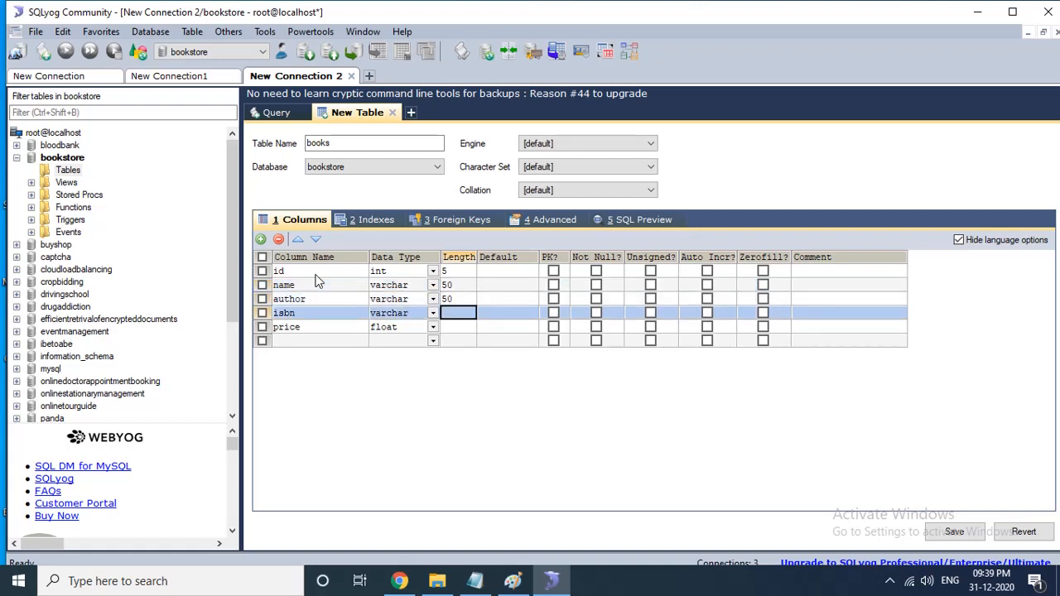
text(30)
key(Down)
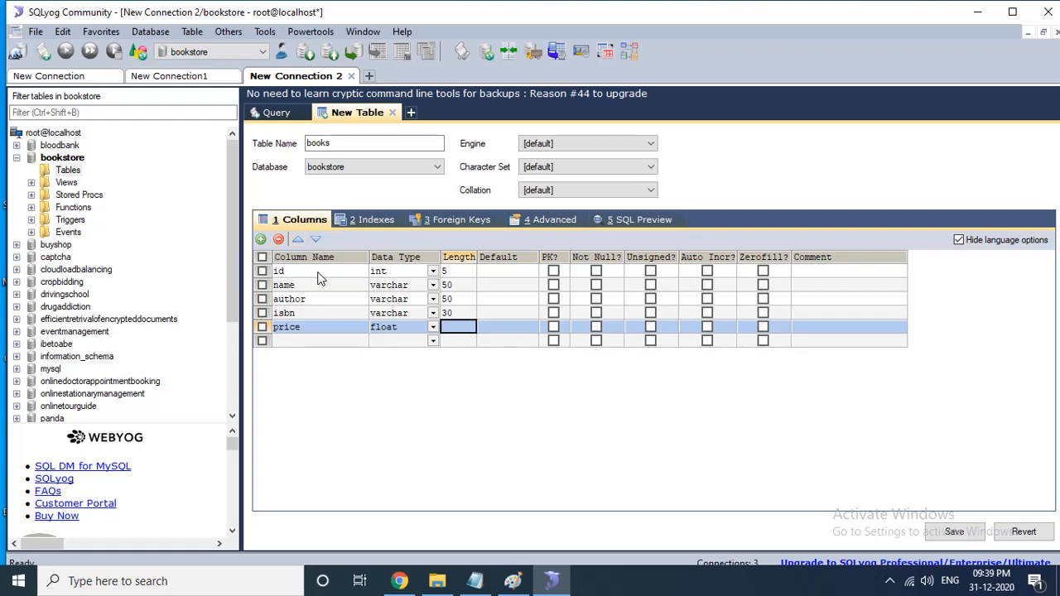
- Mark the id column as primary key and auto-increment
click(553, 271)
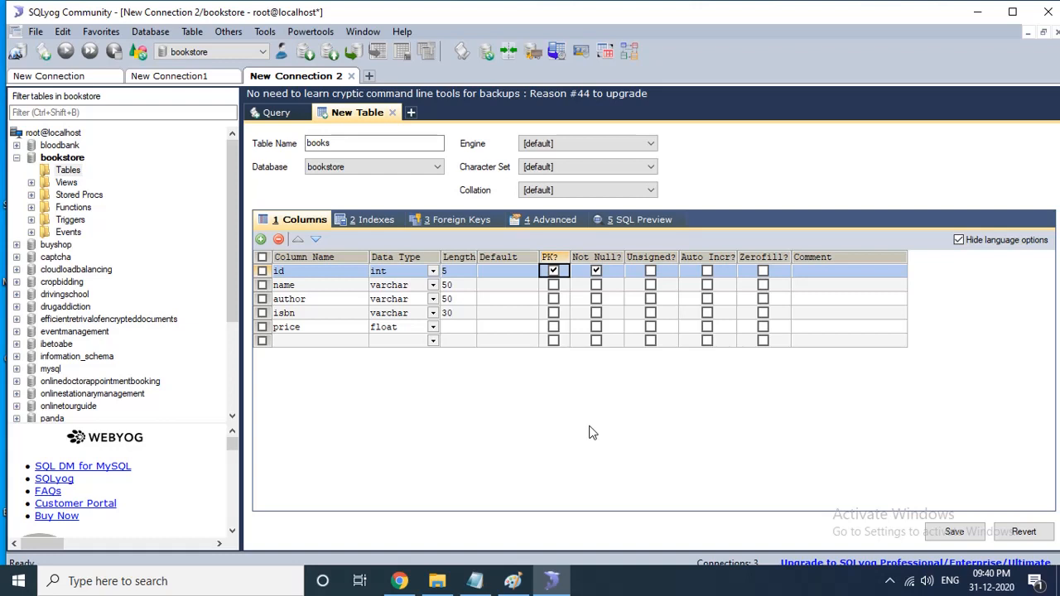
click(554, 272)
click(597, 272)
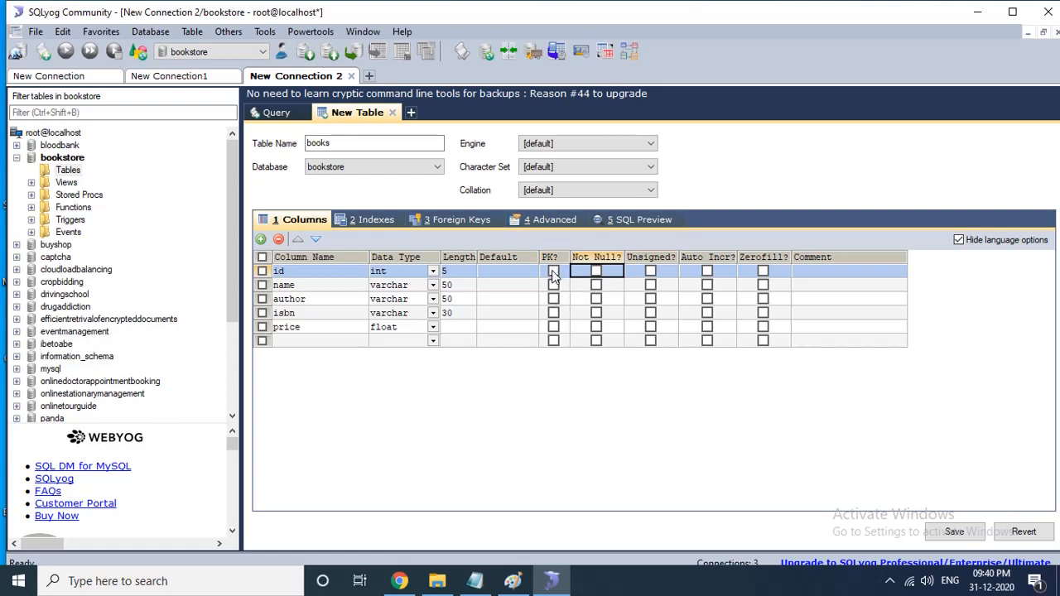
click(554, 272)
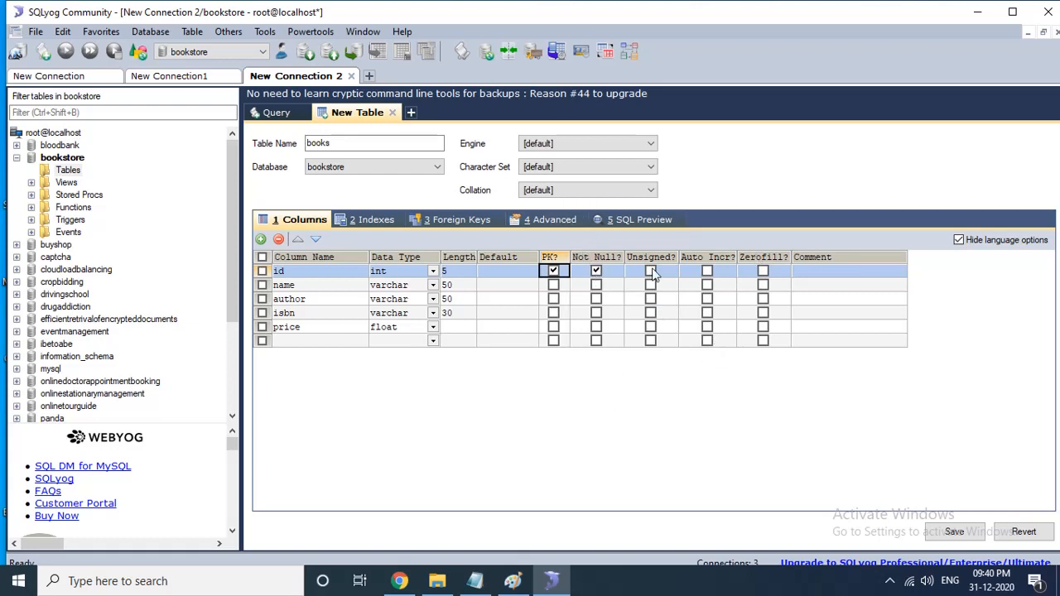
click(707, 272)
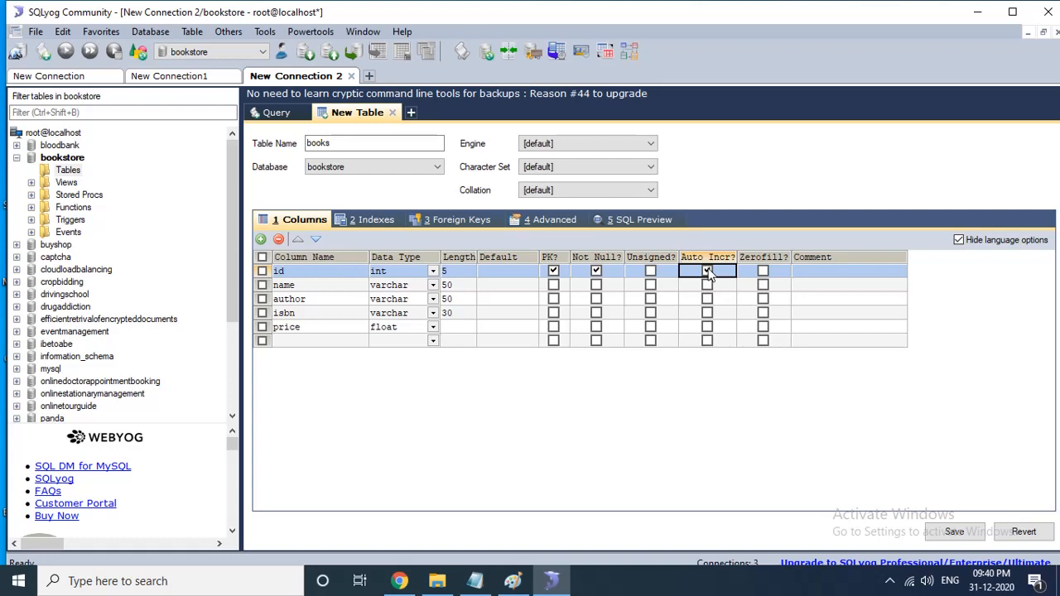
click(707, 271)
- Save the books table, choose to create more tables, and name the new table orders
click(961, 533)
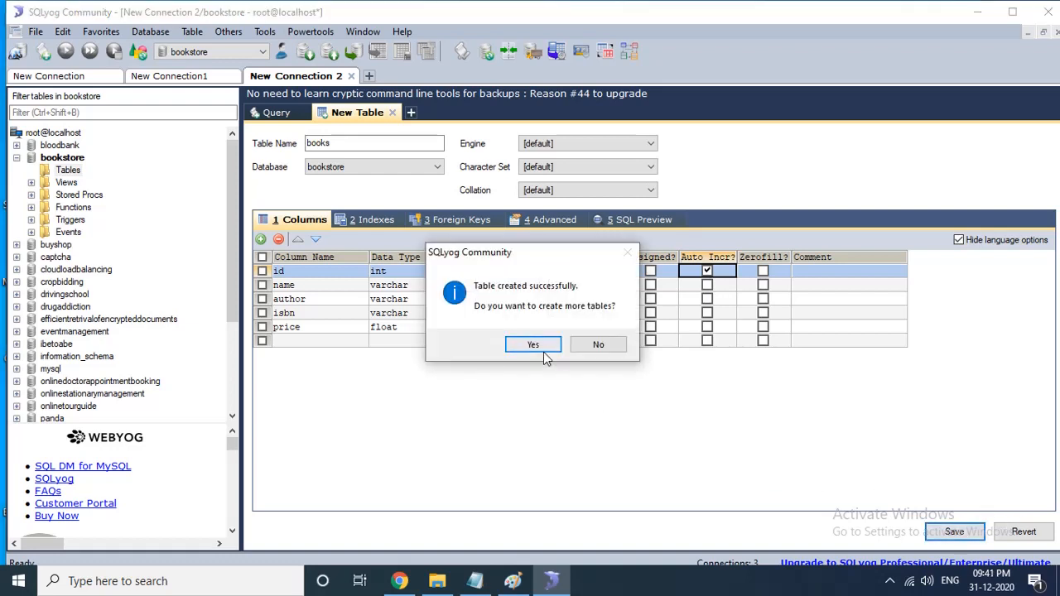
click(531, 346)
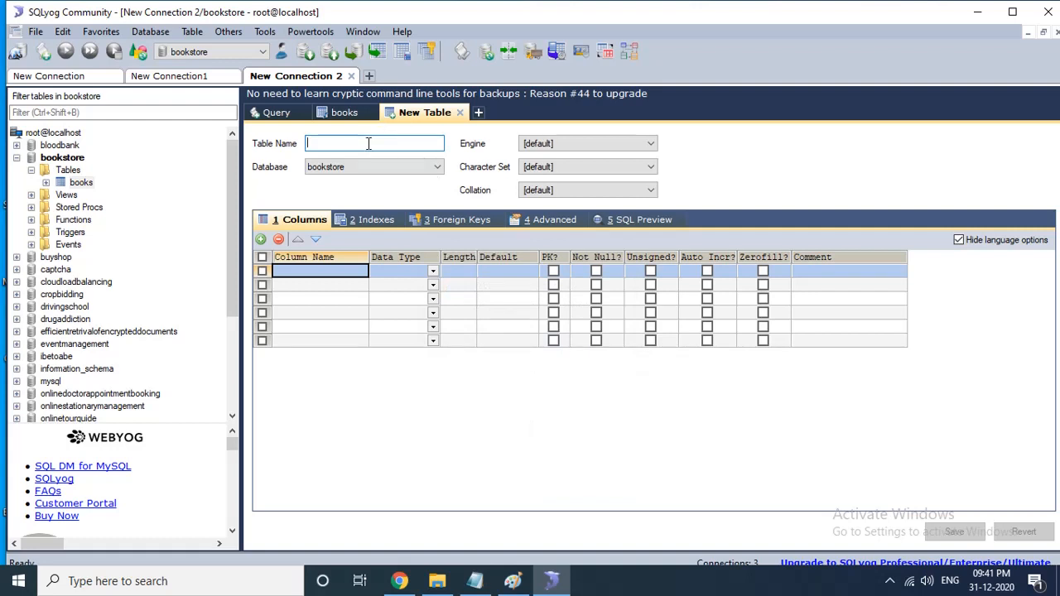
text(orders)
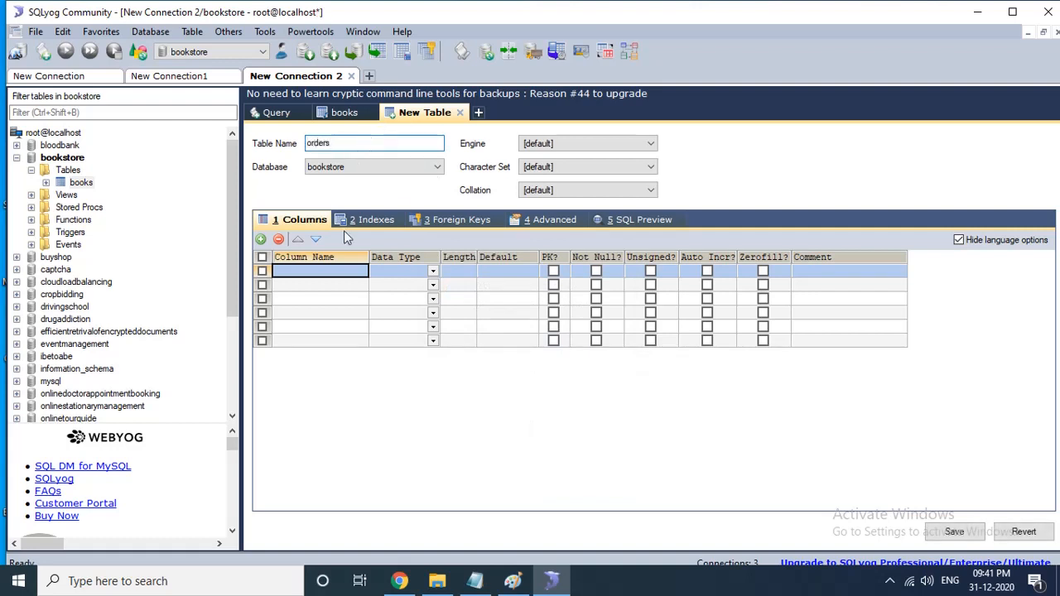
- Add columns id, customername, mobilenumber, bid and orderdate to the orders table
click(320, 273)
text(i)
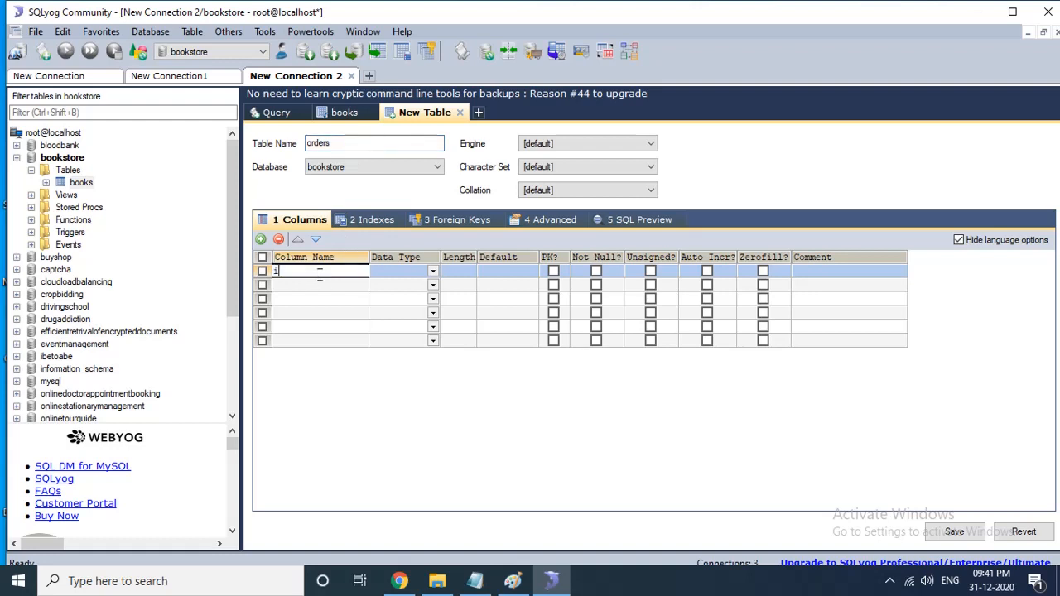
text(d)
key(Return)
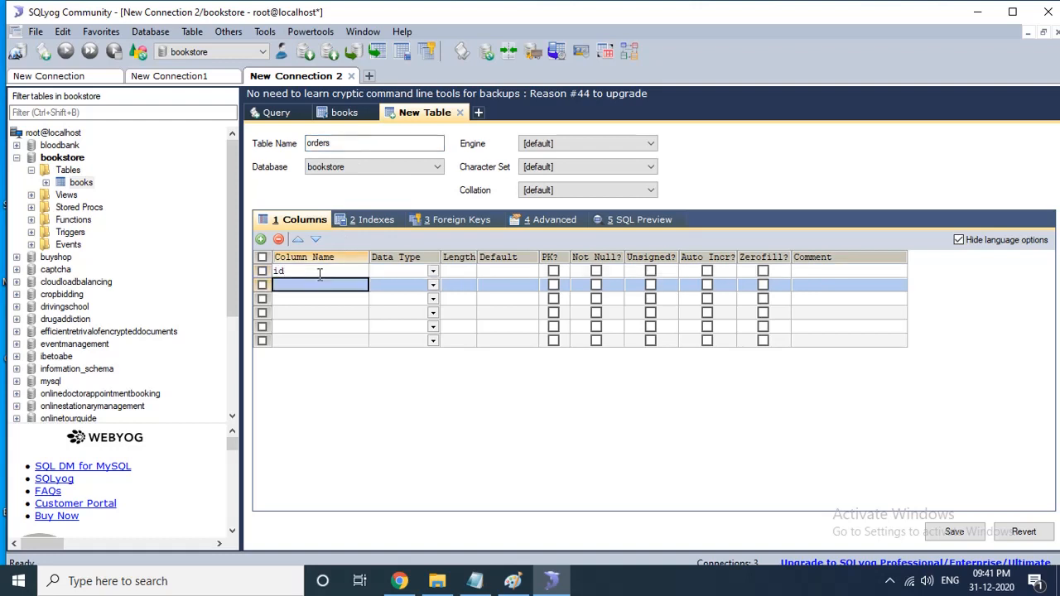
text(customer)
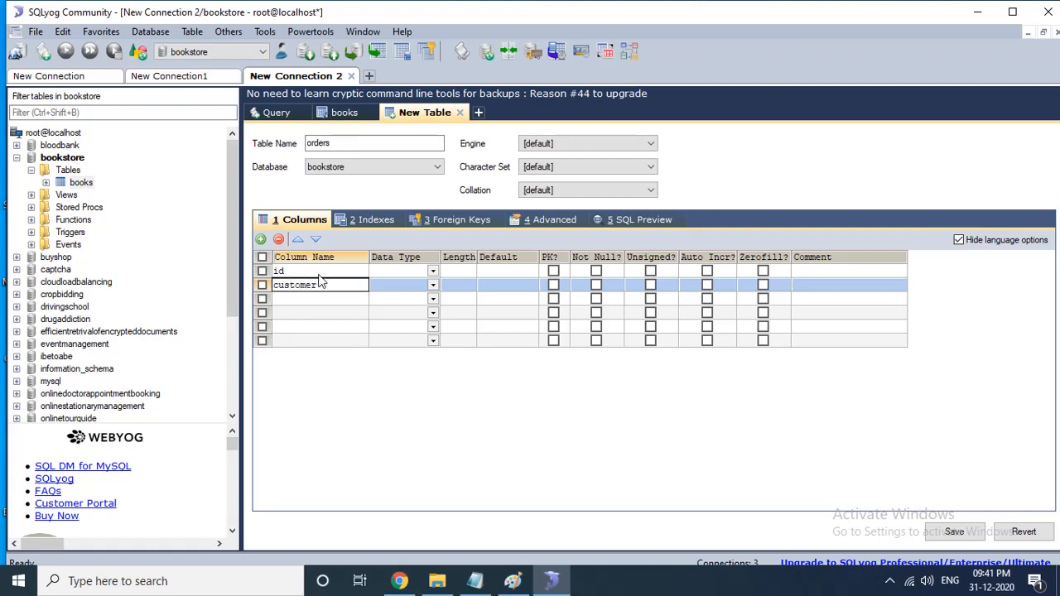
text(name)
key(Return)
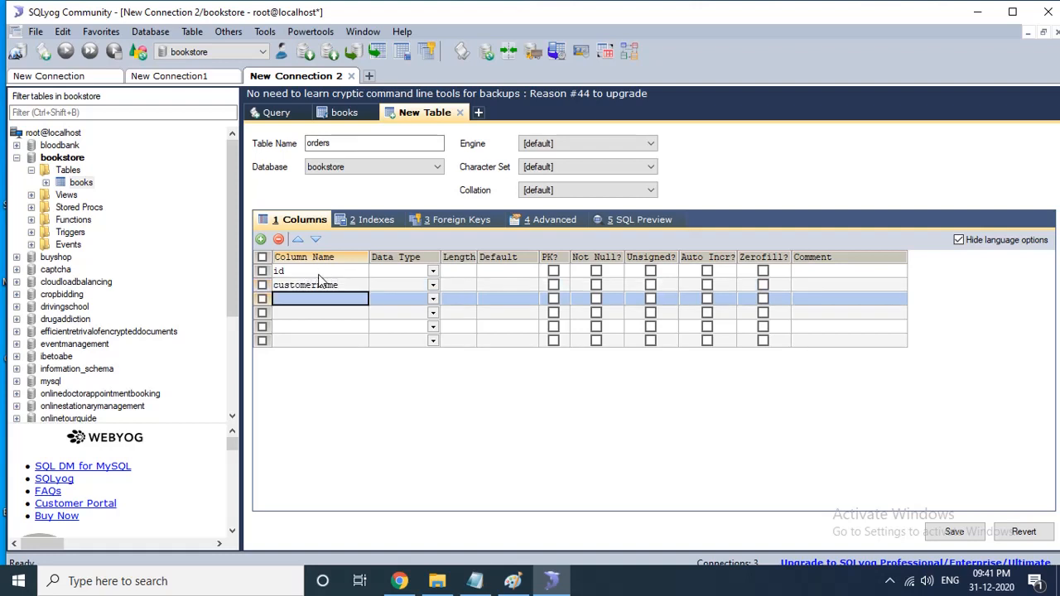
text(mobilen)
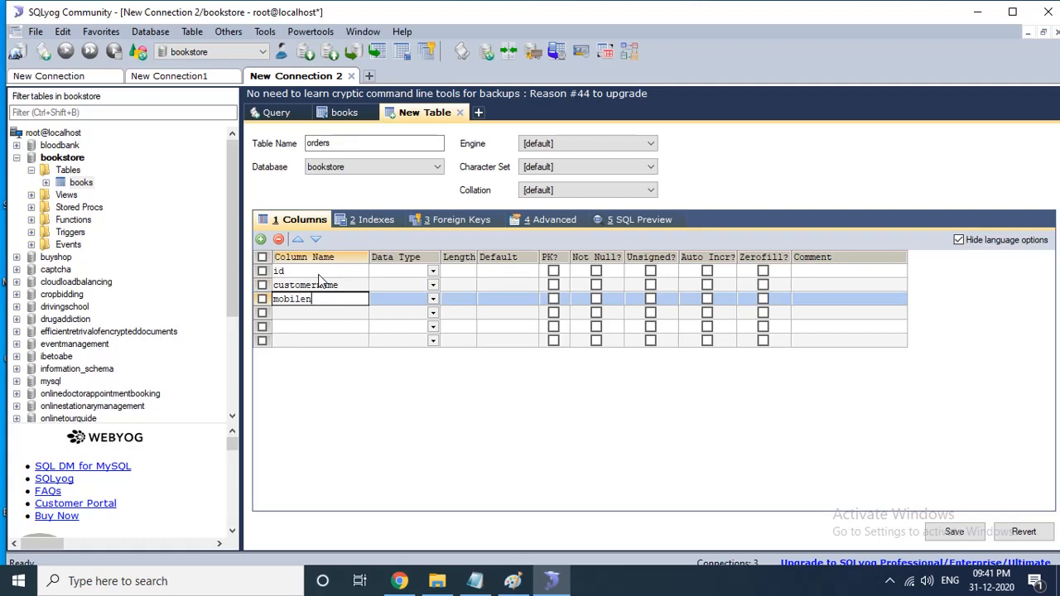
text(umber)
key(Return)
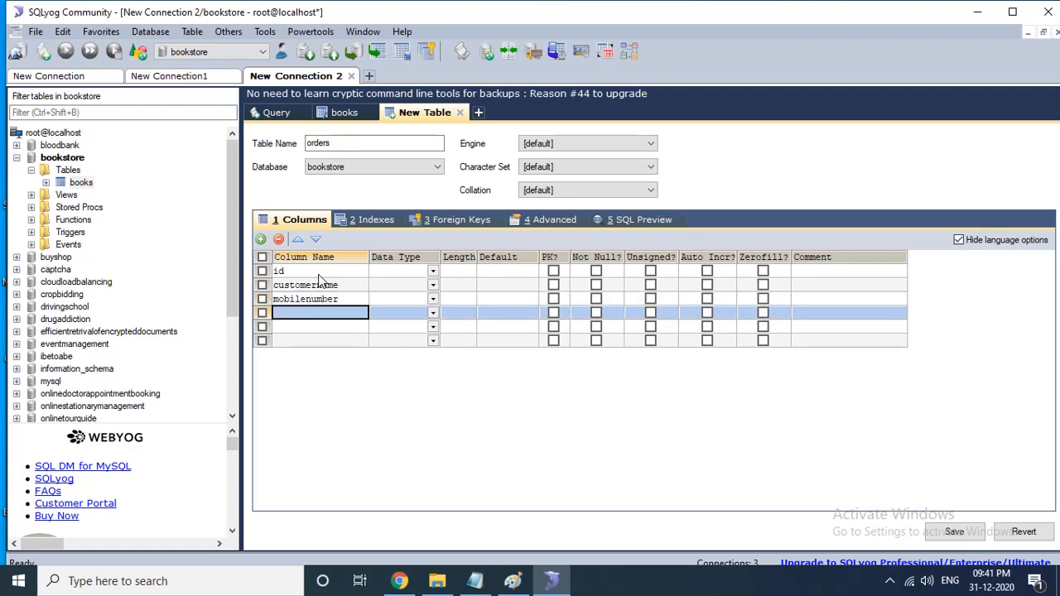
text(b)
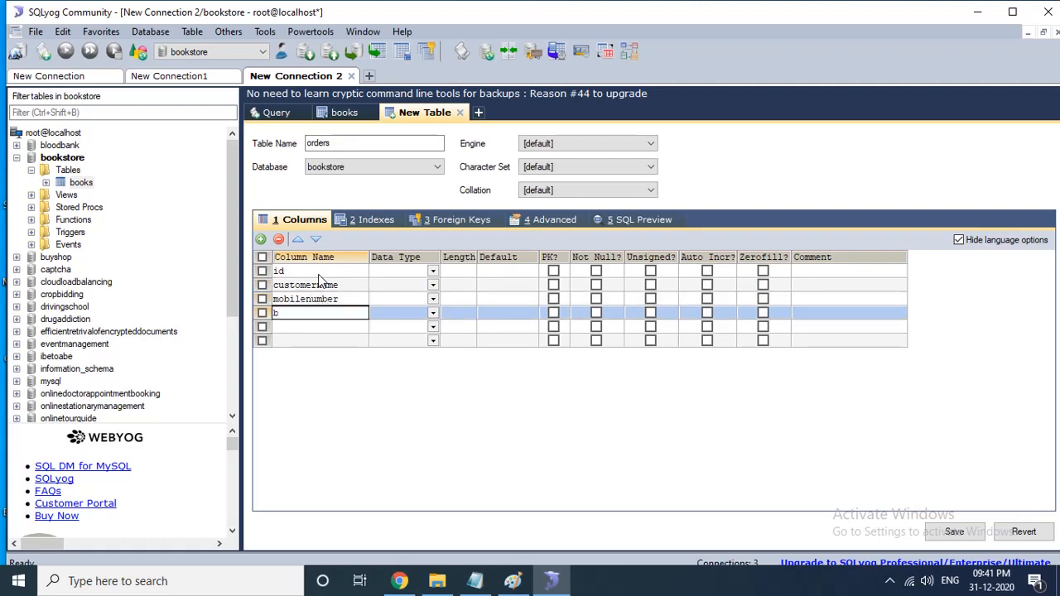
text(id)
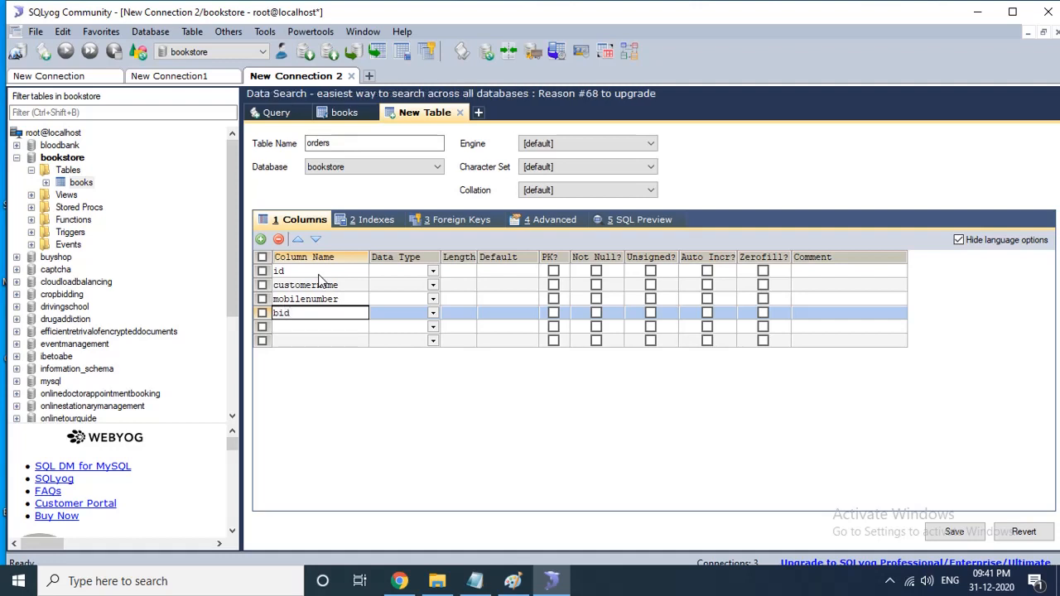
key(Return)
text(date)
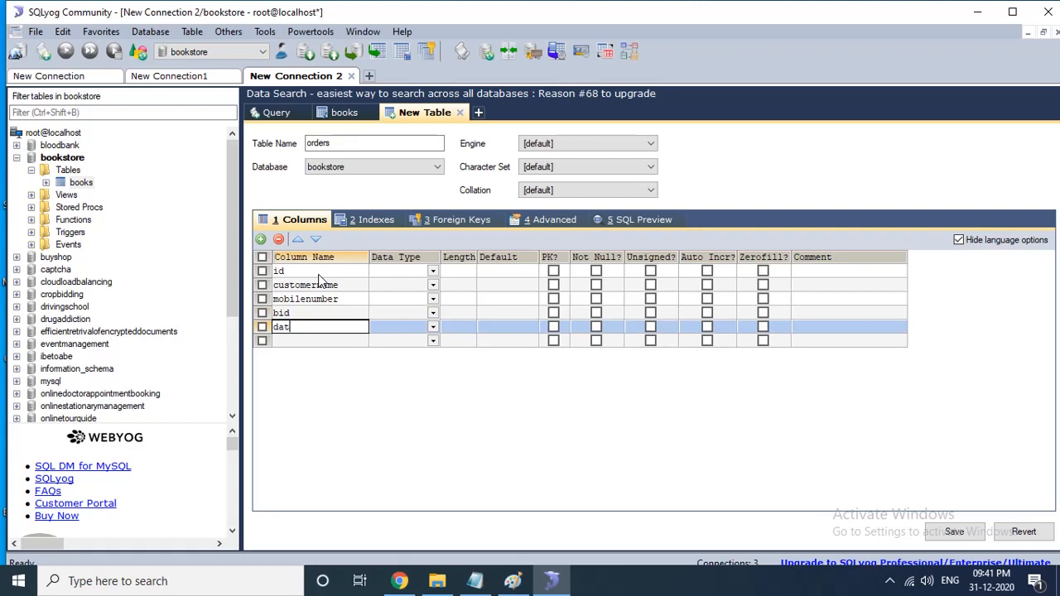
key(BackSpace)
key(BackSpace)
key(BackSpace)
key(BackSpace)
text(orderdate)
- Set the orderdate column's data type to date
click(396, 331)
click(396, 332)
text(date)
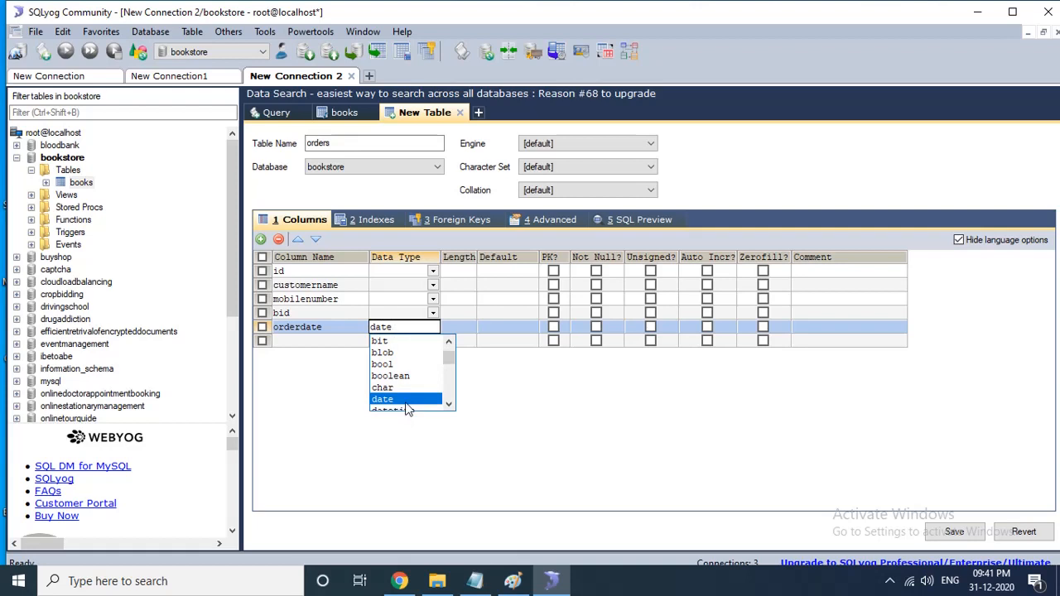
click(405, 401)
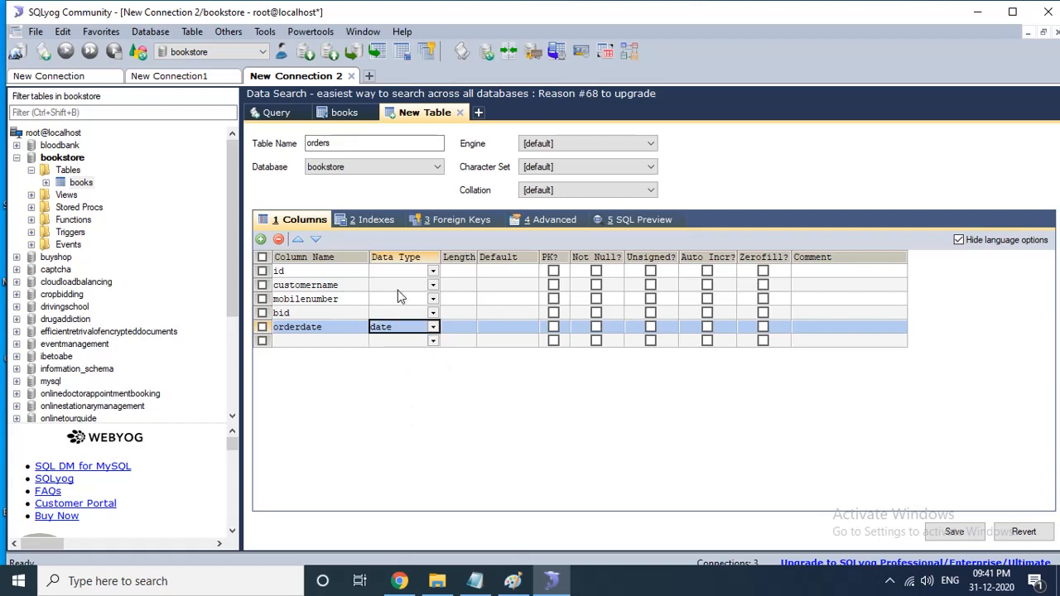
- Set the bid column's data type to int
click(386, 316)
click(385, 318)
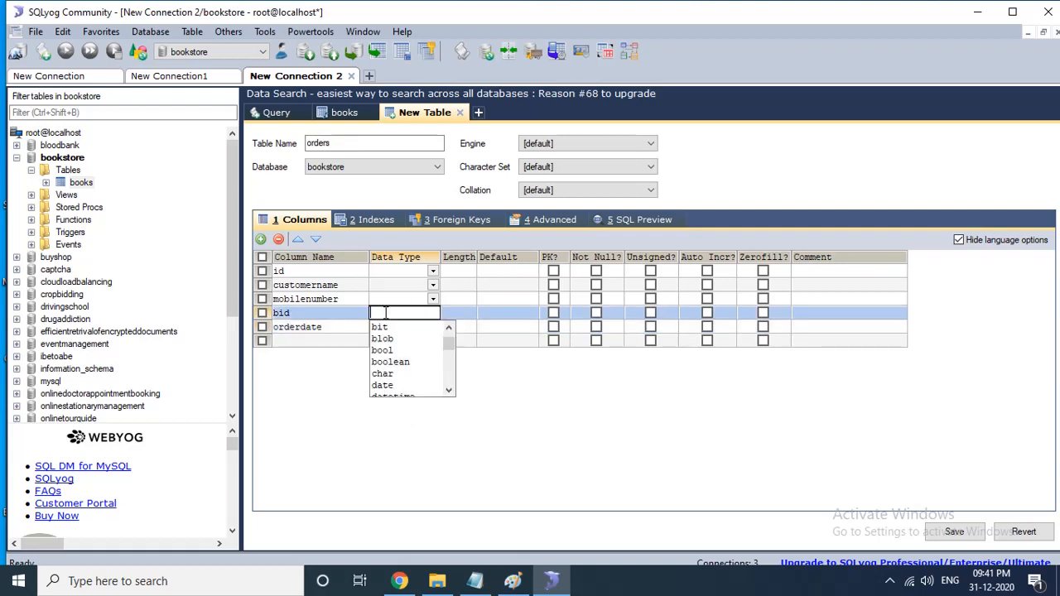
text(n)
text(int)
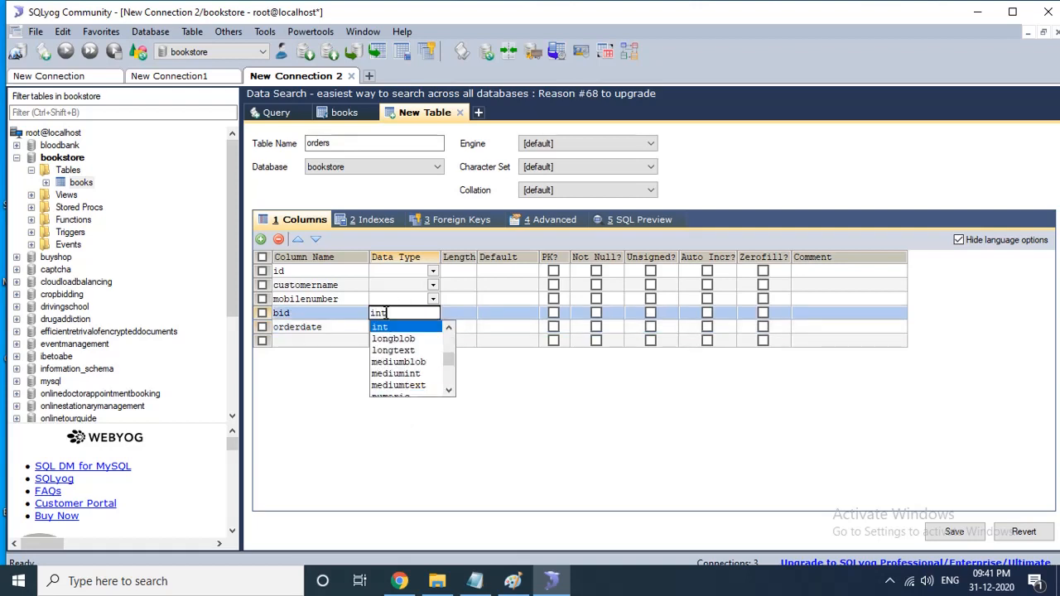
key(Tab)
- Set the mobilenumber column's data type to bigint
click(387, 302)
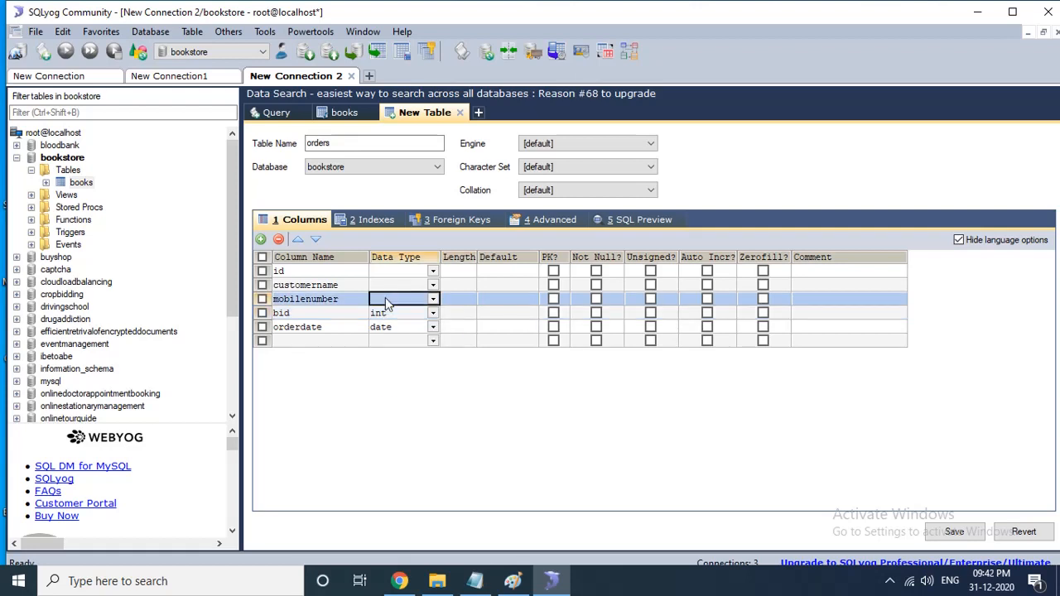
text(bi)
key(Tab)
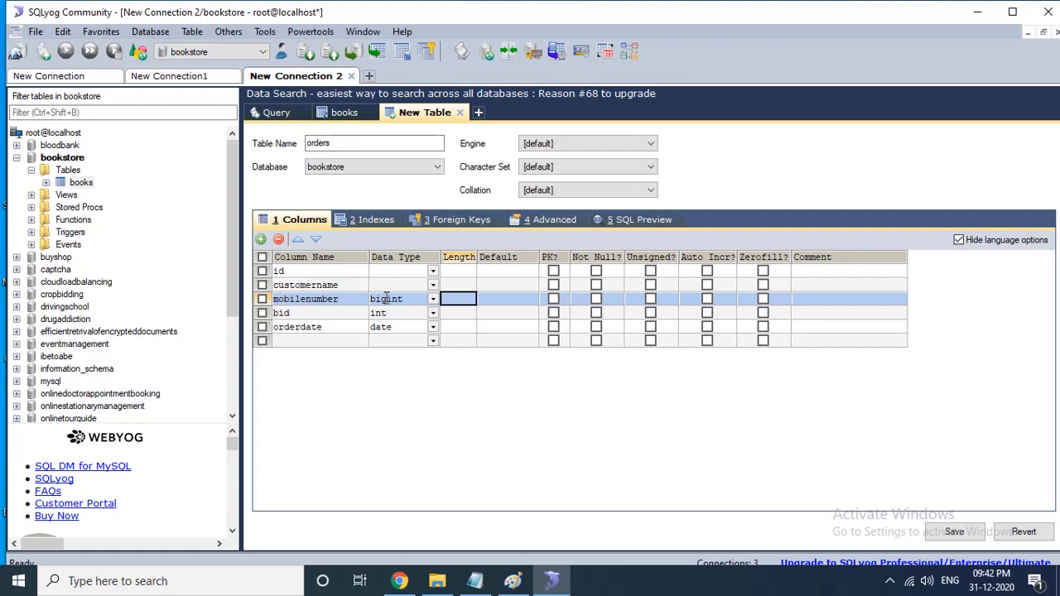
- Set the customername column's data type to varchar
key(Up)
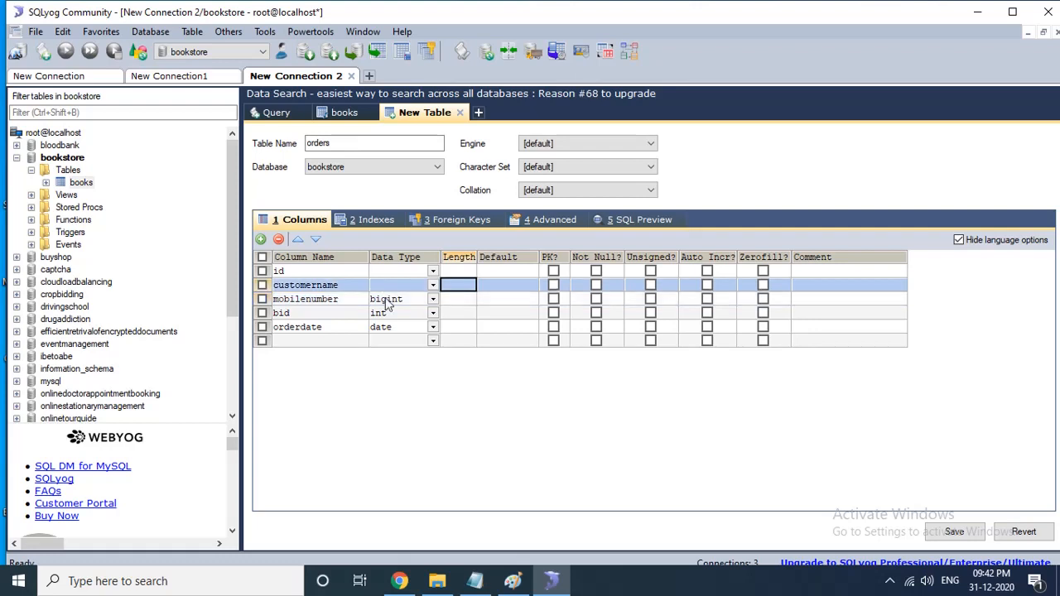
key(shift+Tab)
text(varchar)
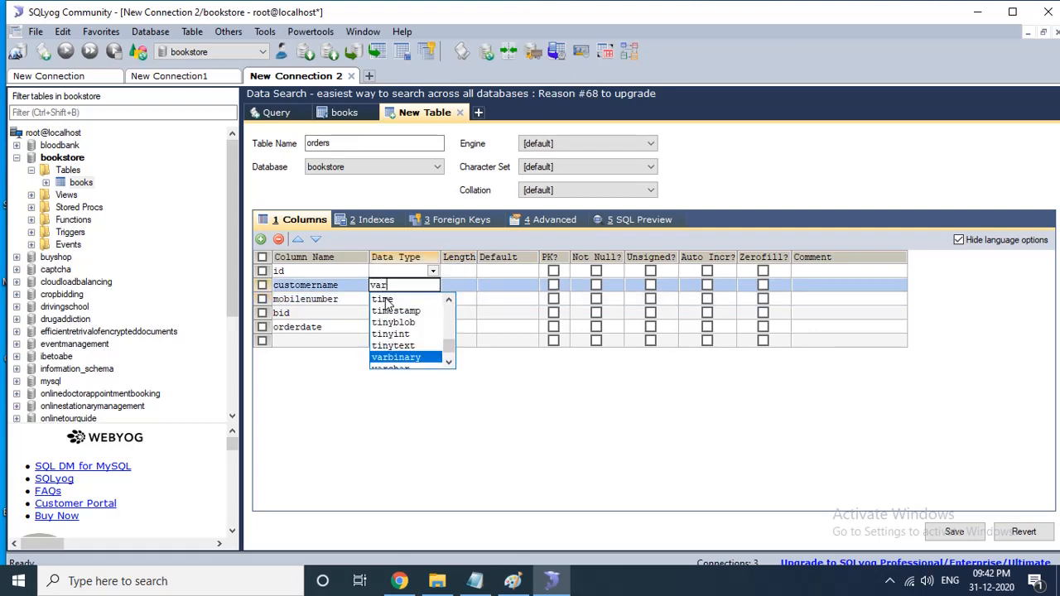
key(Tab)
- Set the id column's data type to int
key(Up)
key(shift+Tab)
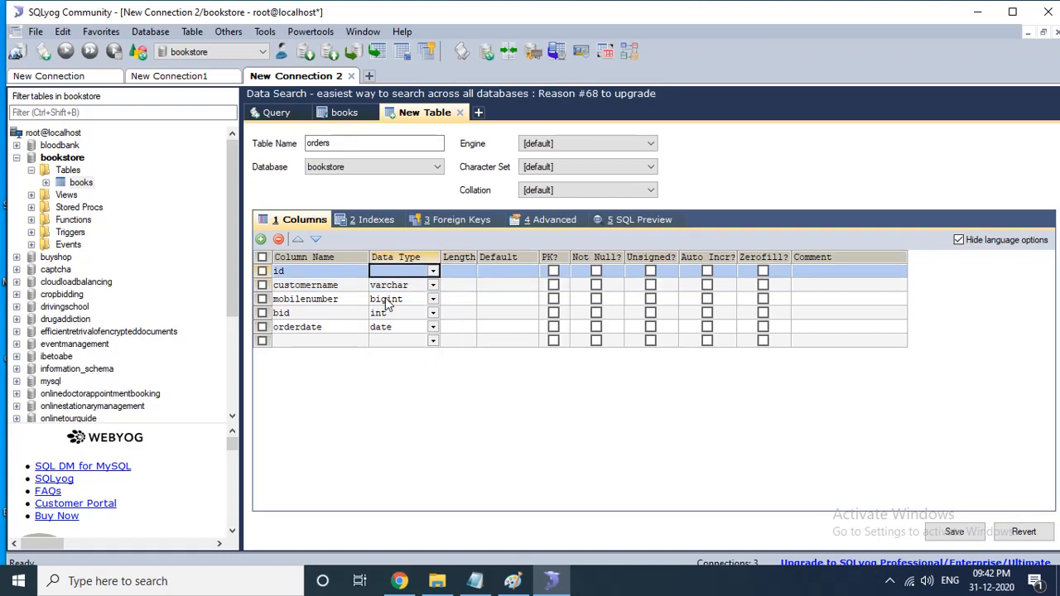
text(int)
key(Tab)
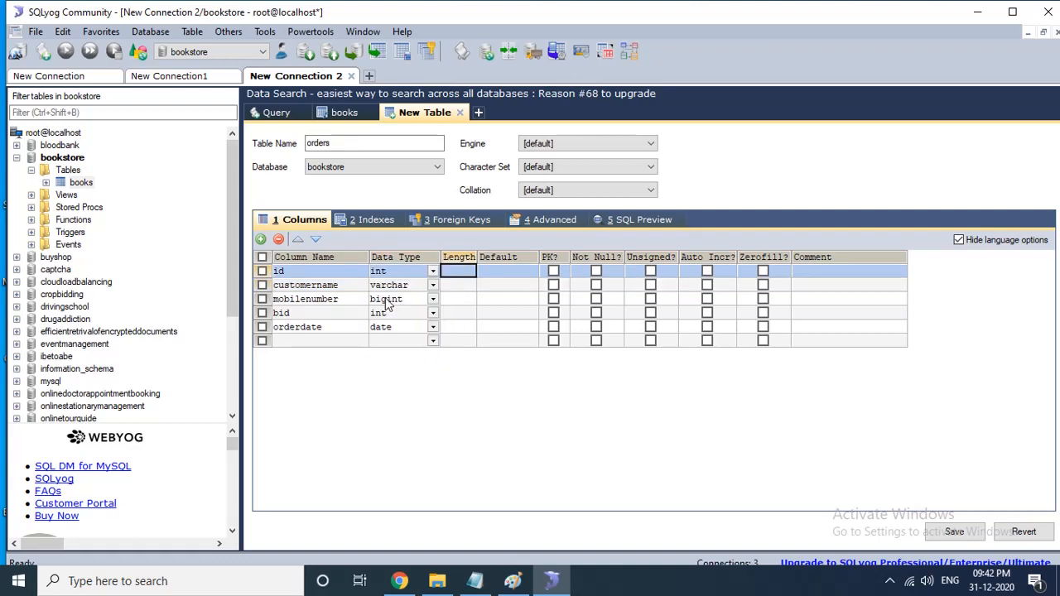
- Set the lengths of id to 5, customername to 50, mobilenumber to 10 and bid to 5
text(5)
key(Down)
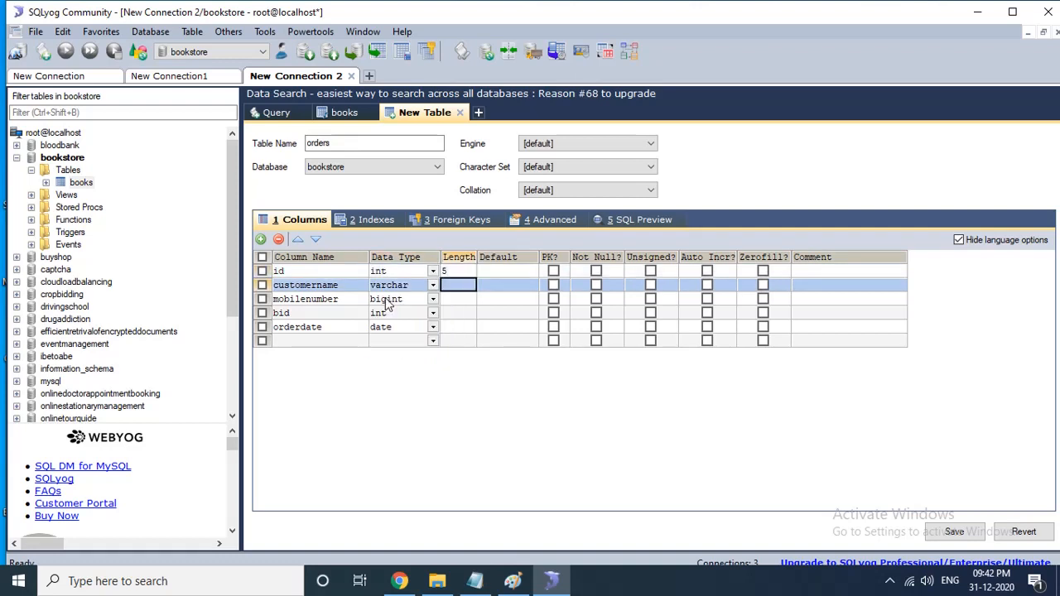
text(50)
key(Down)
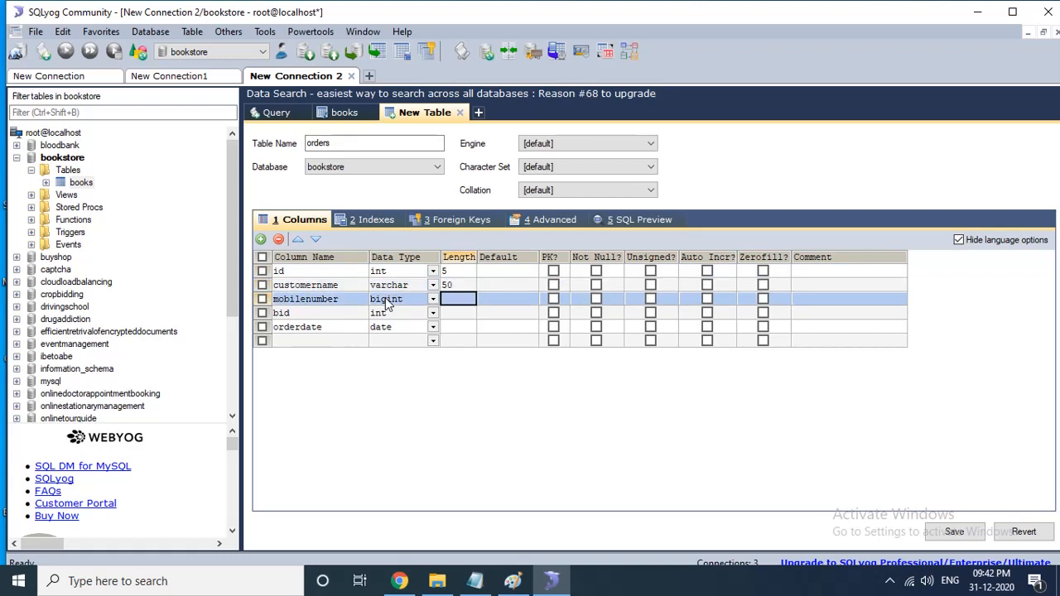
text(10)
key(Down)
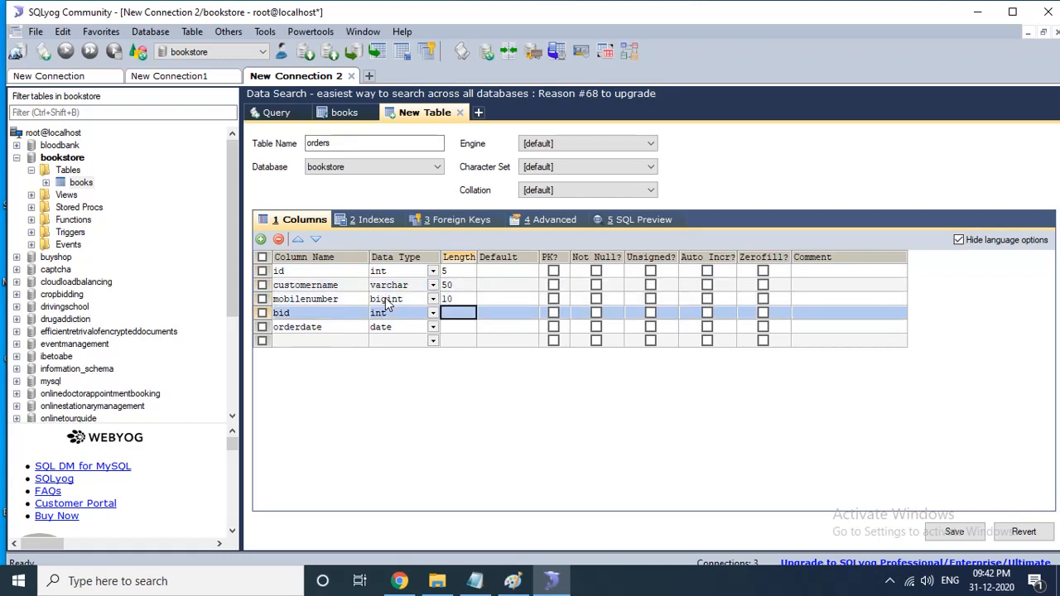
text(5)
key(Down)
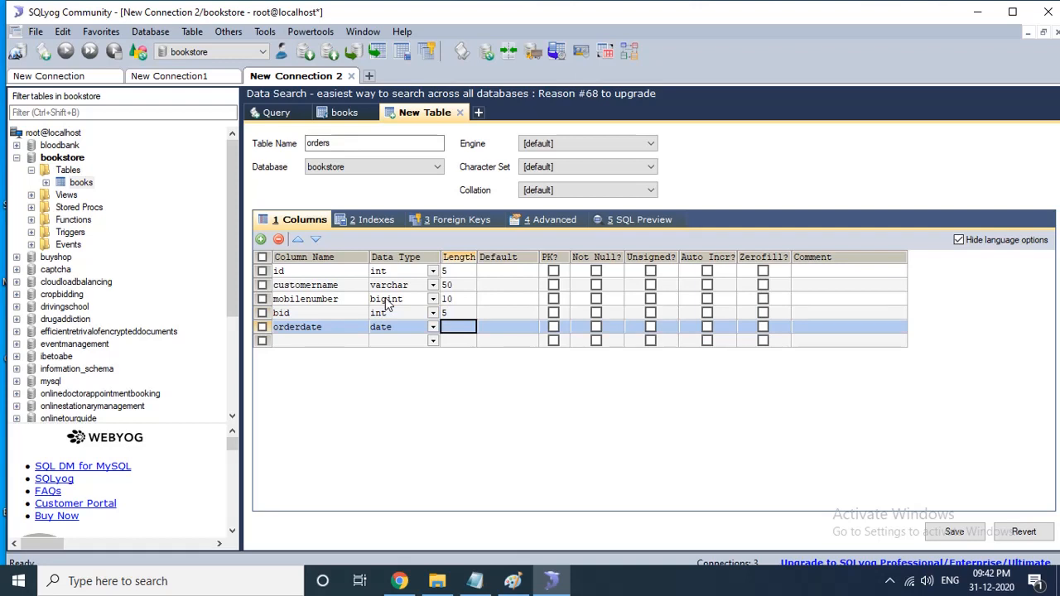
- Make id an auto-increment primary key, save the orders table and choose to create more tables
click(553, 271)
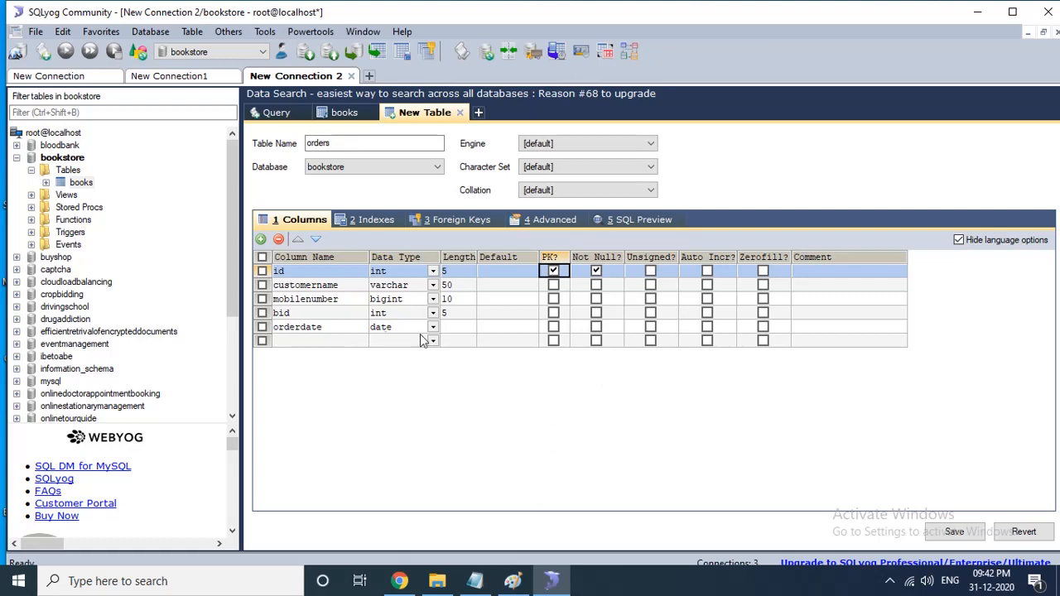
click(708, 271)
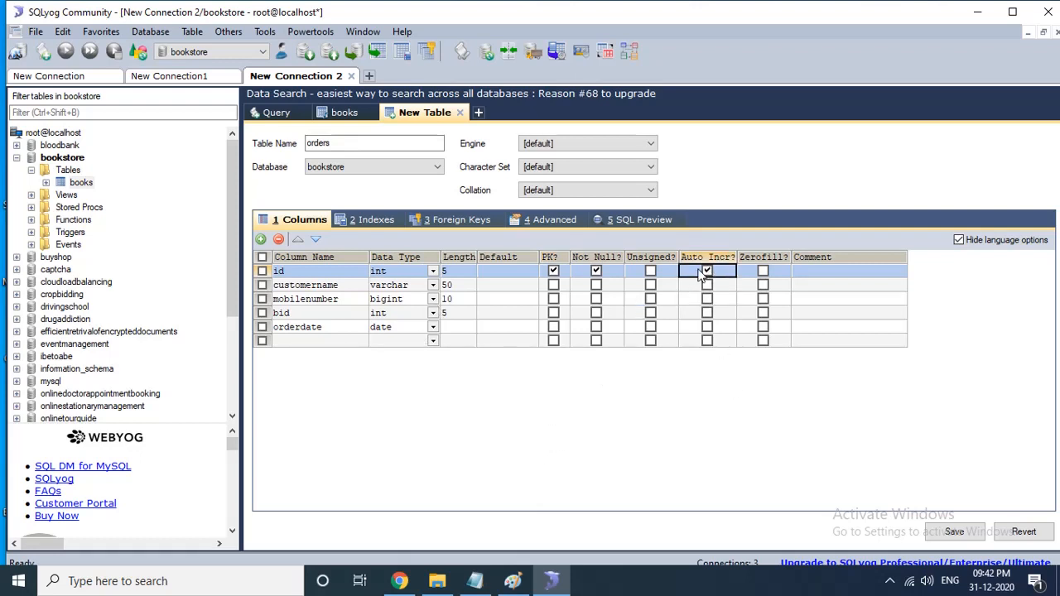
click(959, 532)
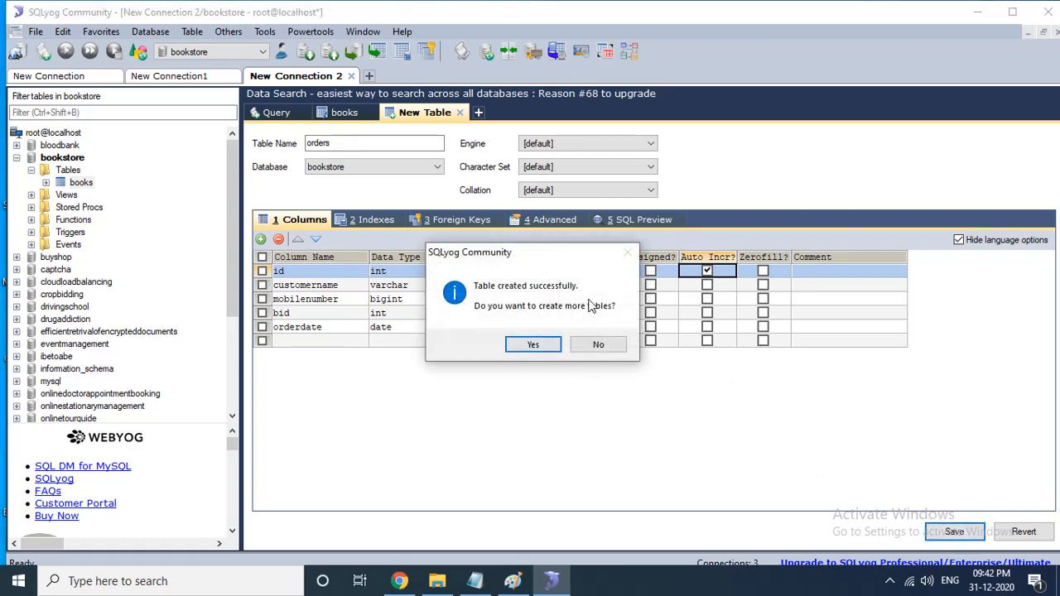
click(534, 345)
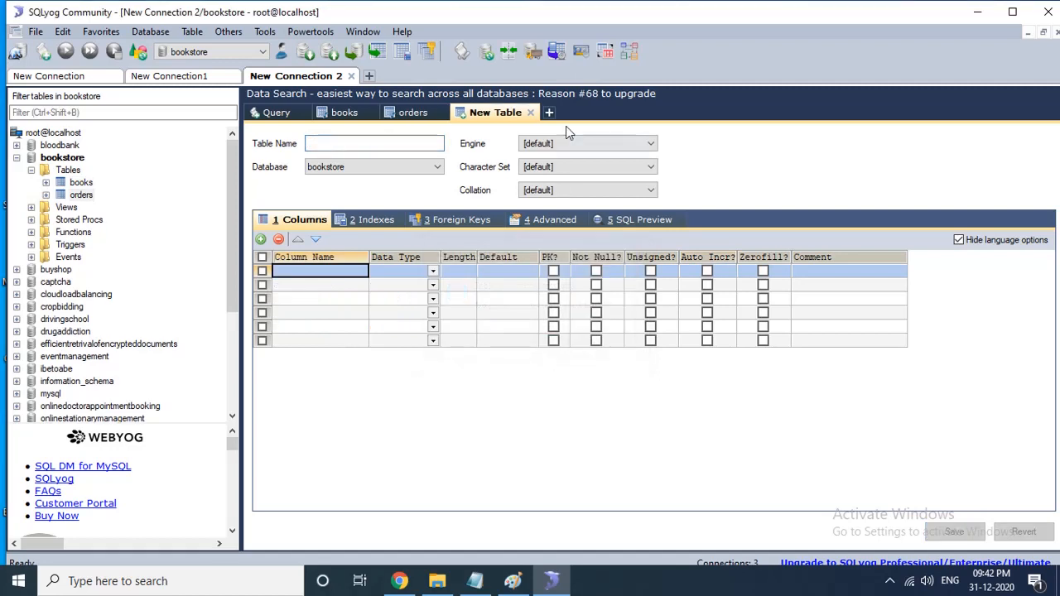
- Close the new table, orders and books tabs
click(530, 113)
click(442, 113)
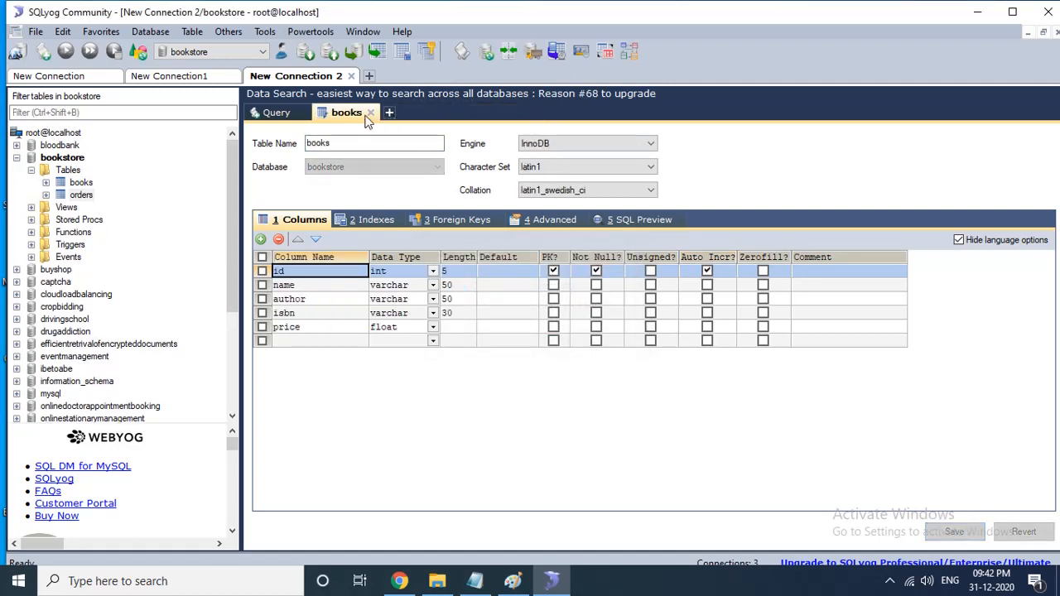
click(368, 113)
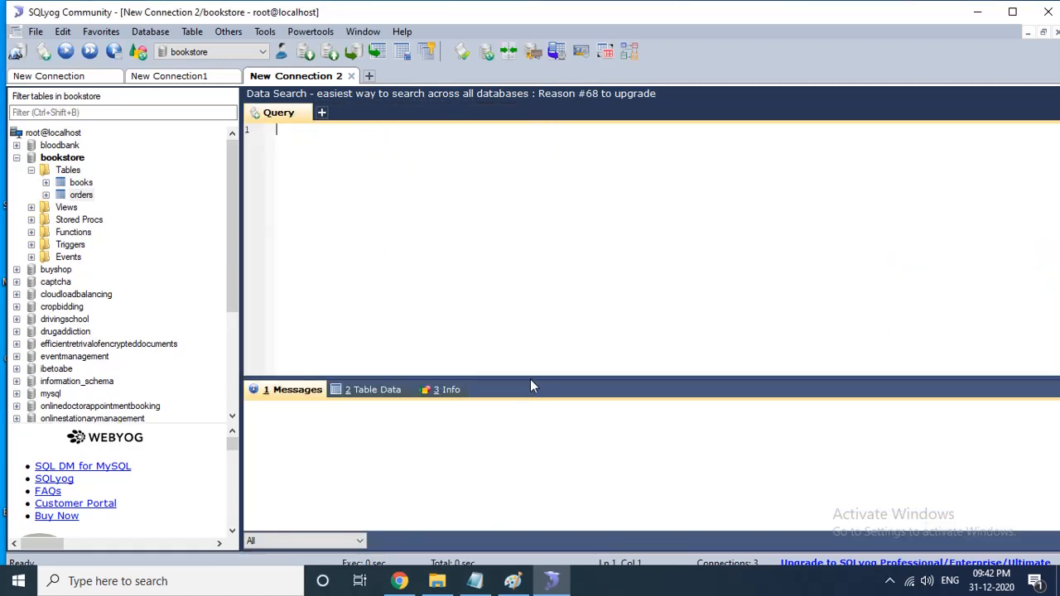
- Open the books table's data in the result pane
drag(530, 380, 444, 292)
right_click(503, 345)
click(478, 346)
click(80, 183)
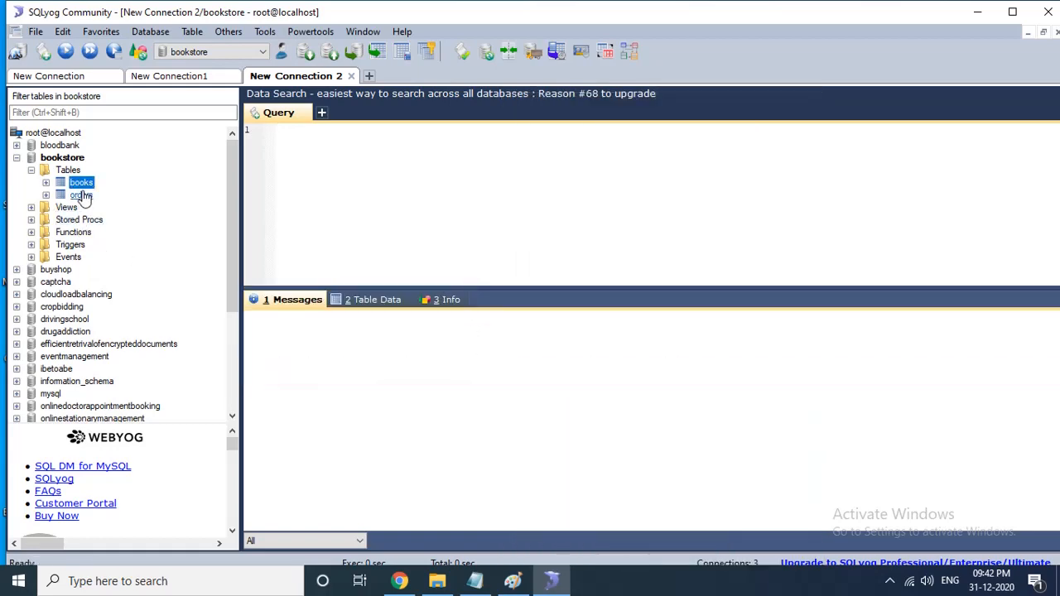
click(364, 301)
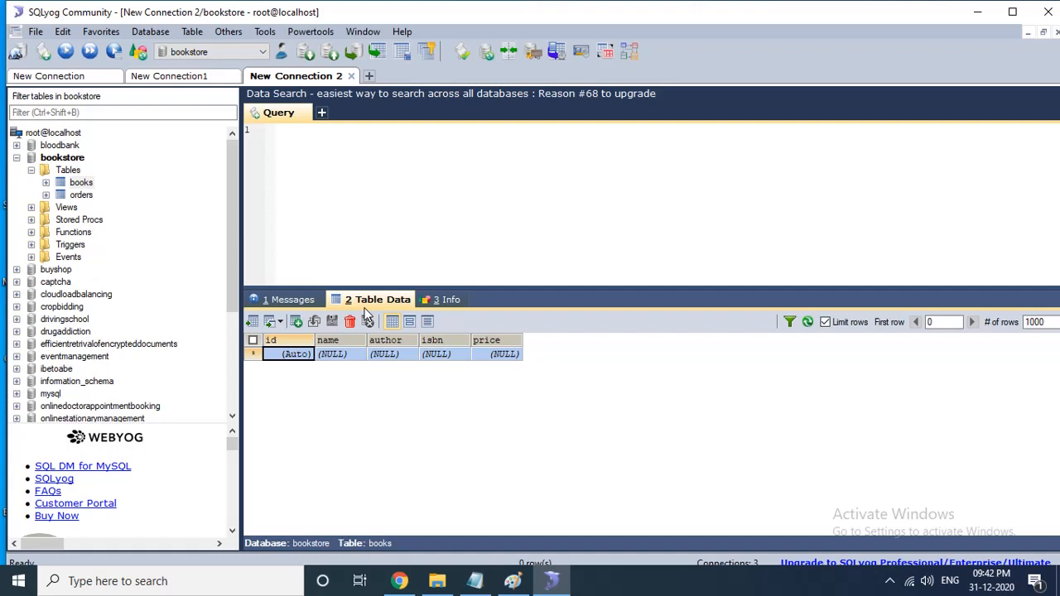
- Add a books row with name core java, an author name, isbn Abn123456789 and price 500, and save it
right_click(298, 356)
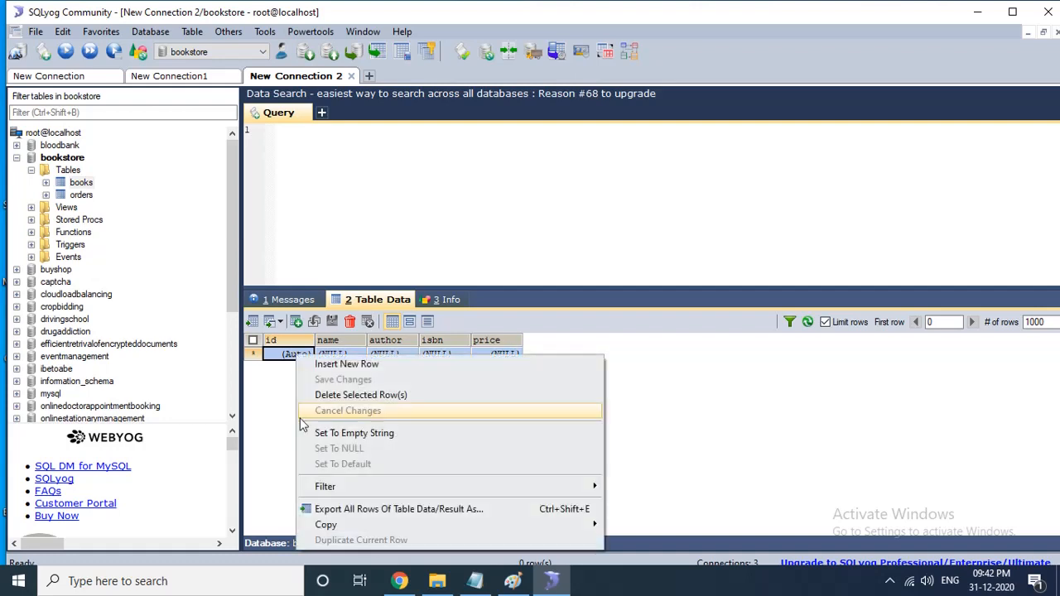
click(279, 418)
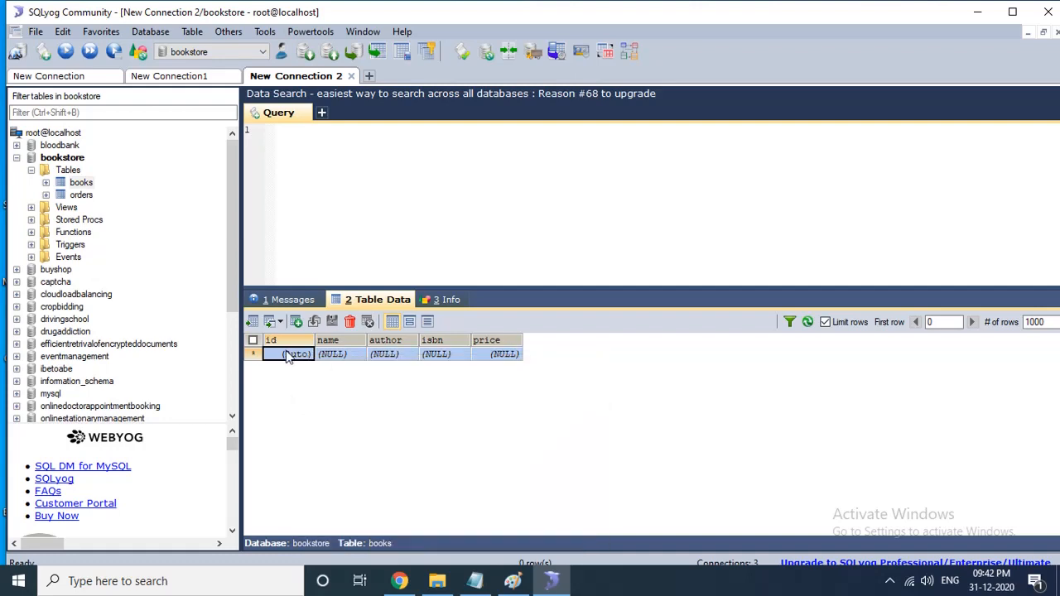
click(337, 356)
text(core java)
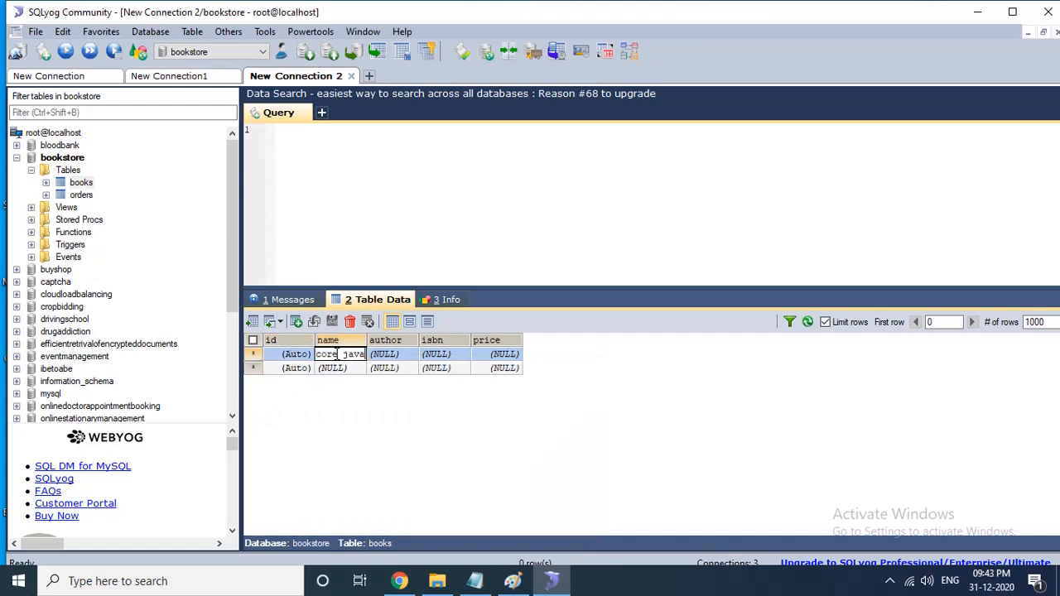
key(Tab)
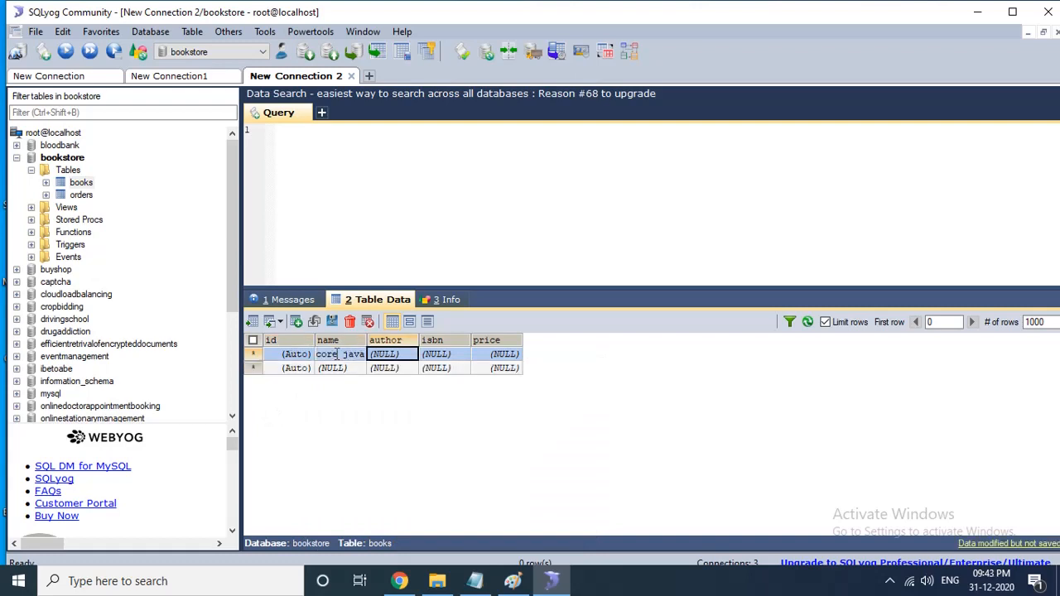
text(james)
key(Tab)
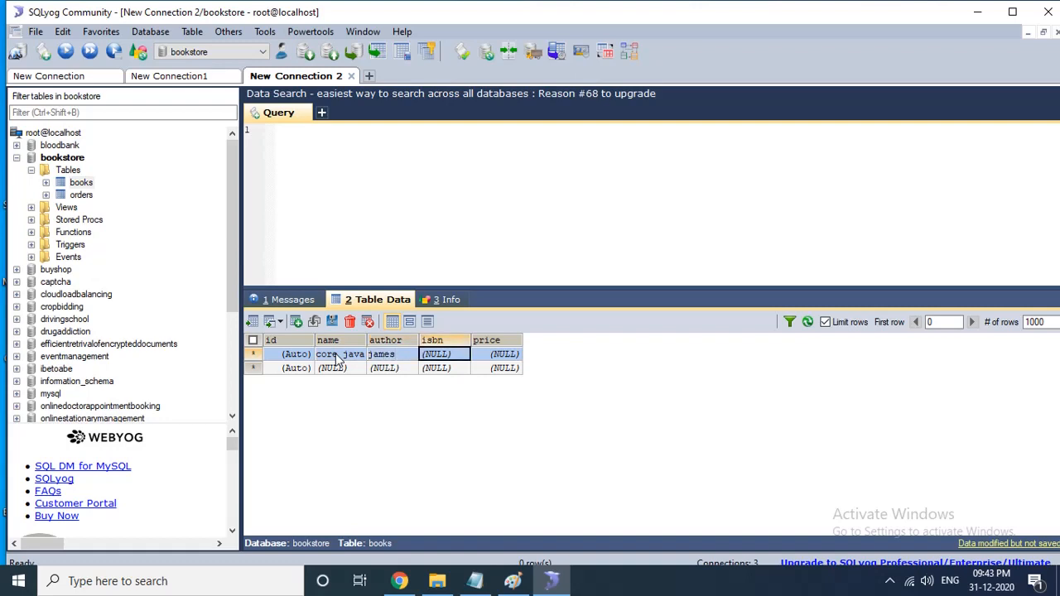
text(a)
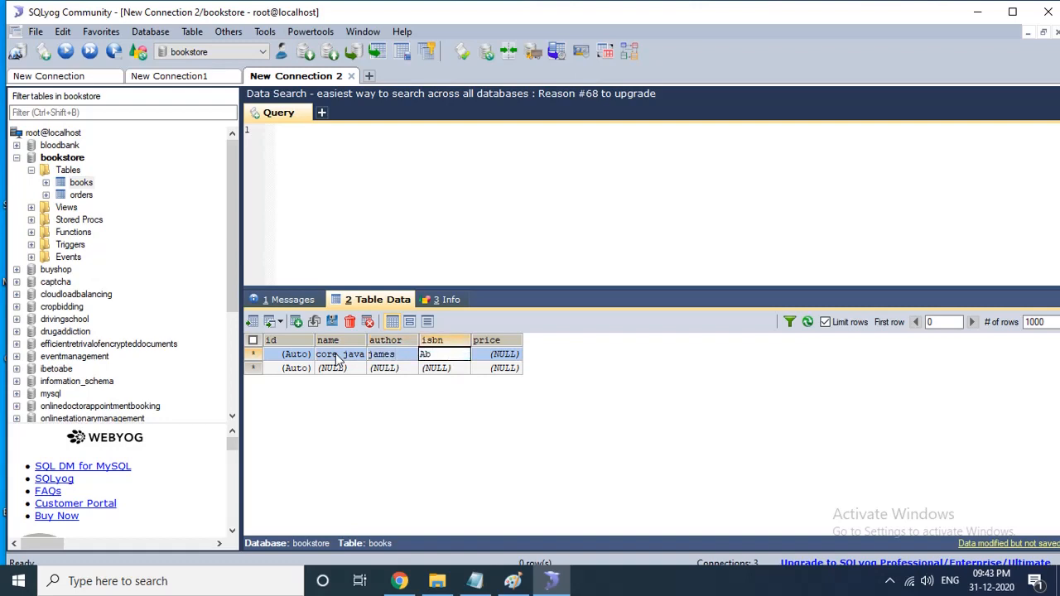
text(bn123456789)
drag(472, 340, 570, 341)
click(552, 355)
text(500)
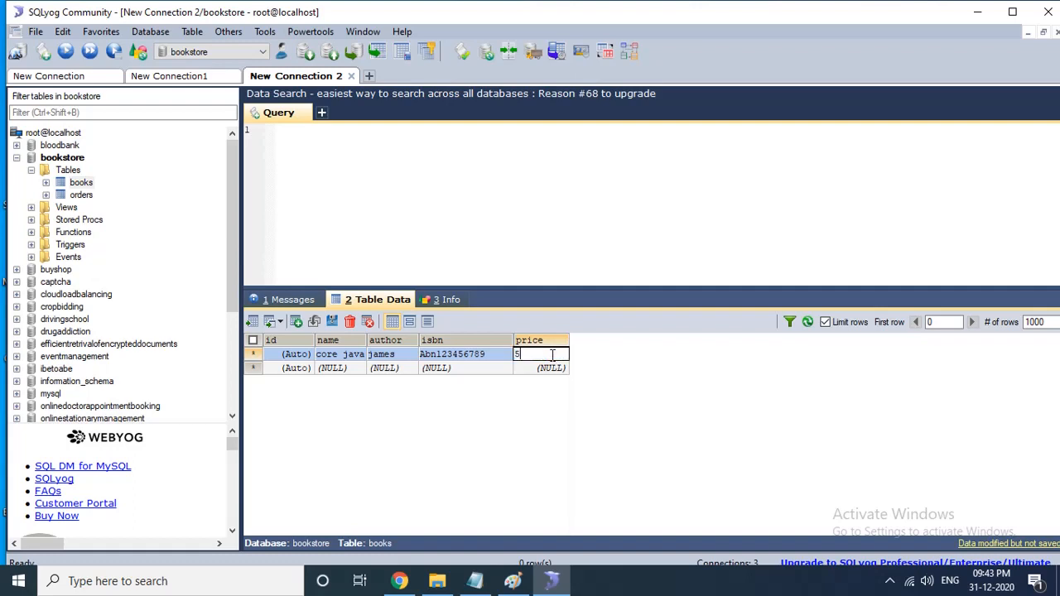
click(331, 322)
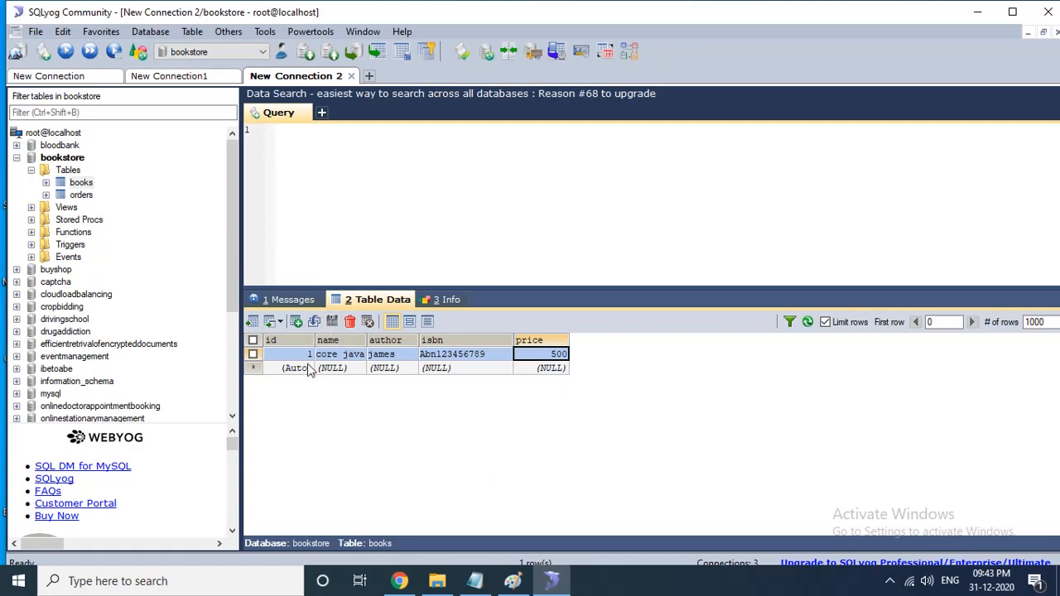
- Add a second books row with name oracle, an author name, isbn asdf15165213 and price 1000, and save it
click(336, 374)
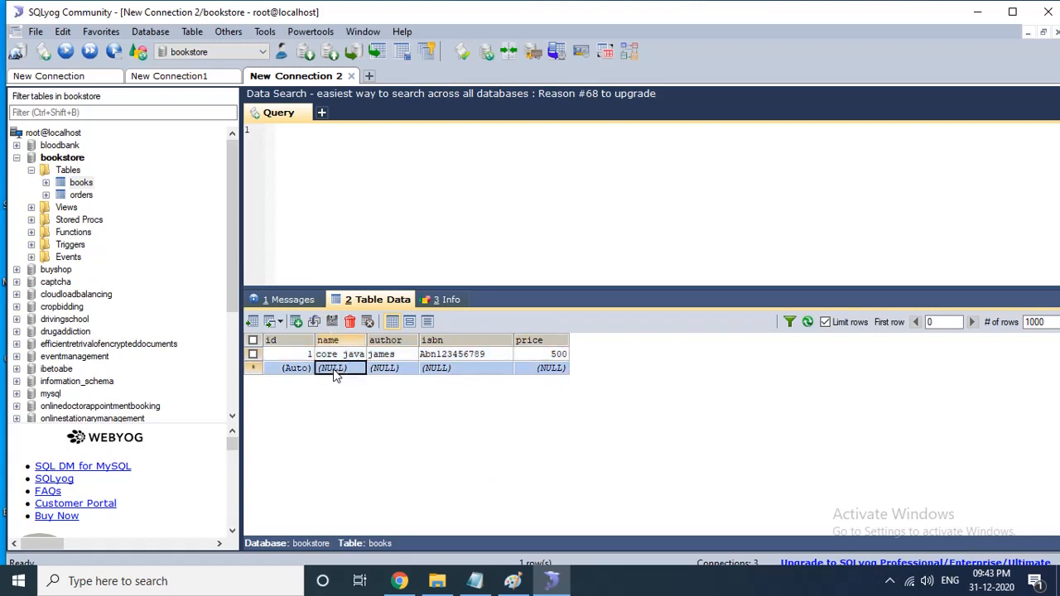
text(or)
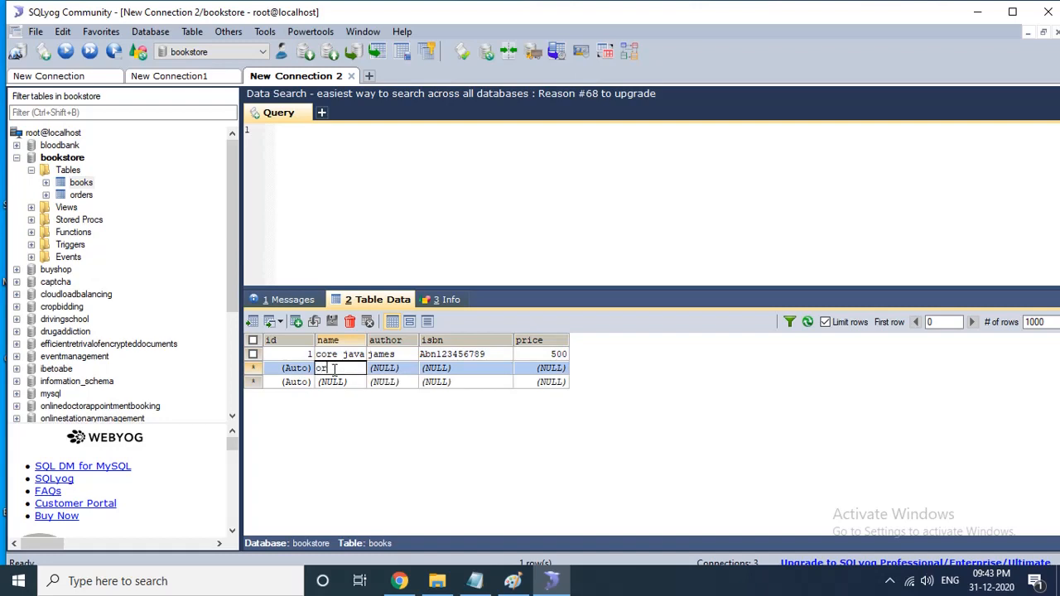
text(acle)
key(Tab)
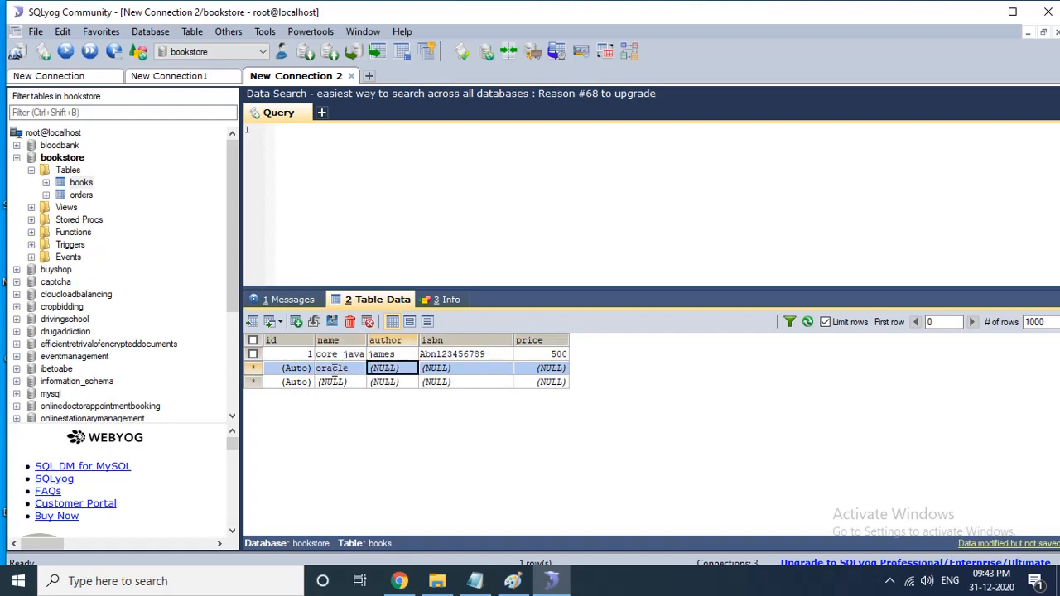
text(srinu)
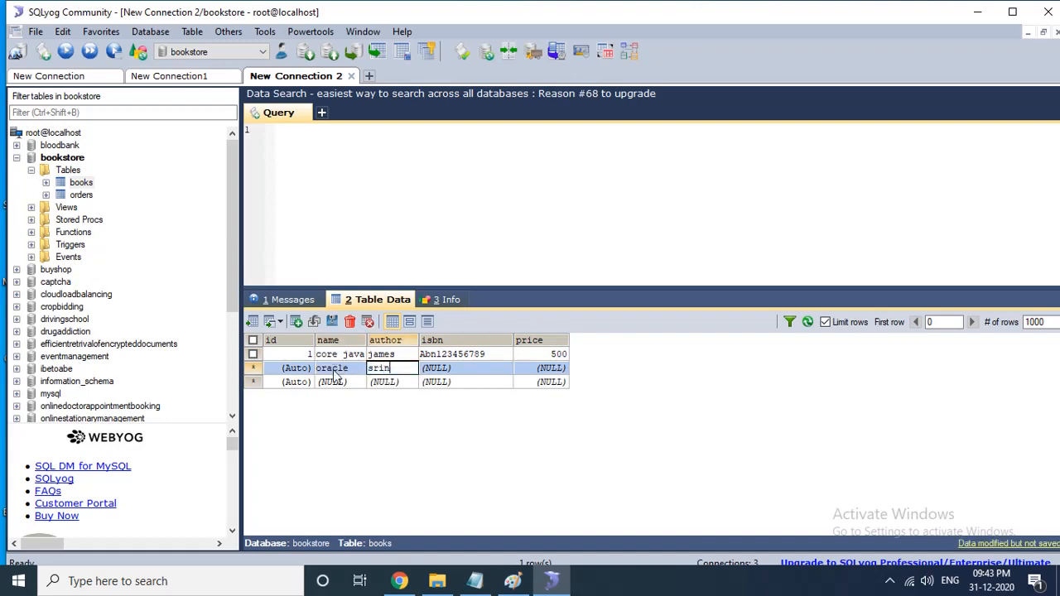
key(Tab)
text(asdf1)
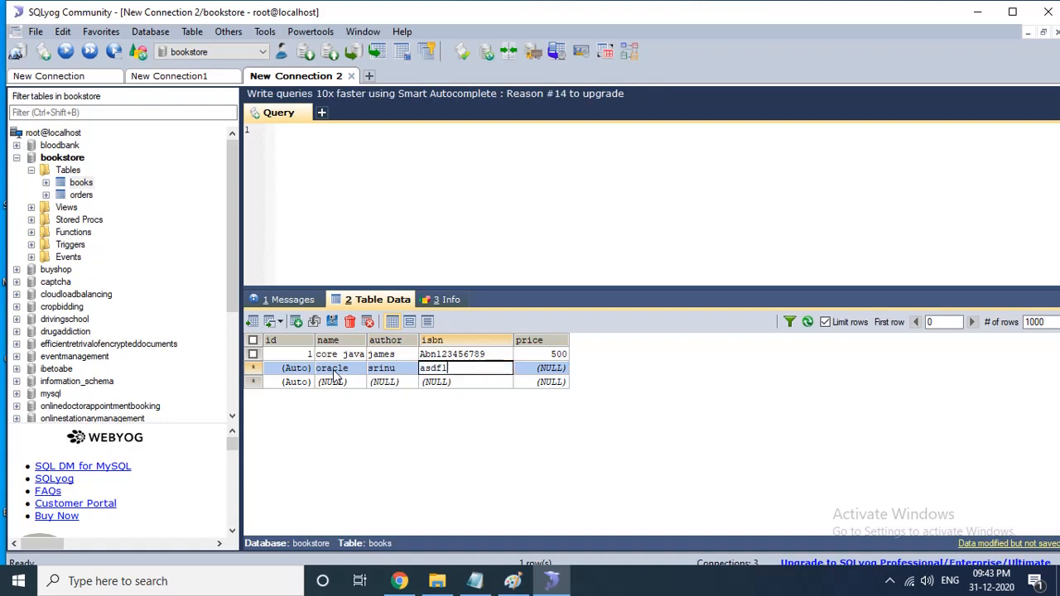
text(51652132)
click(542, 368)
text(1000)
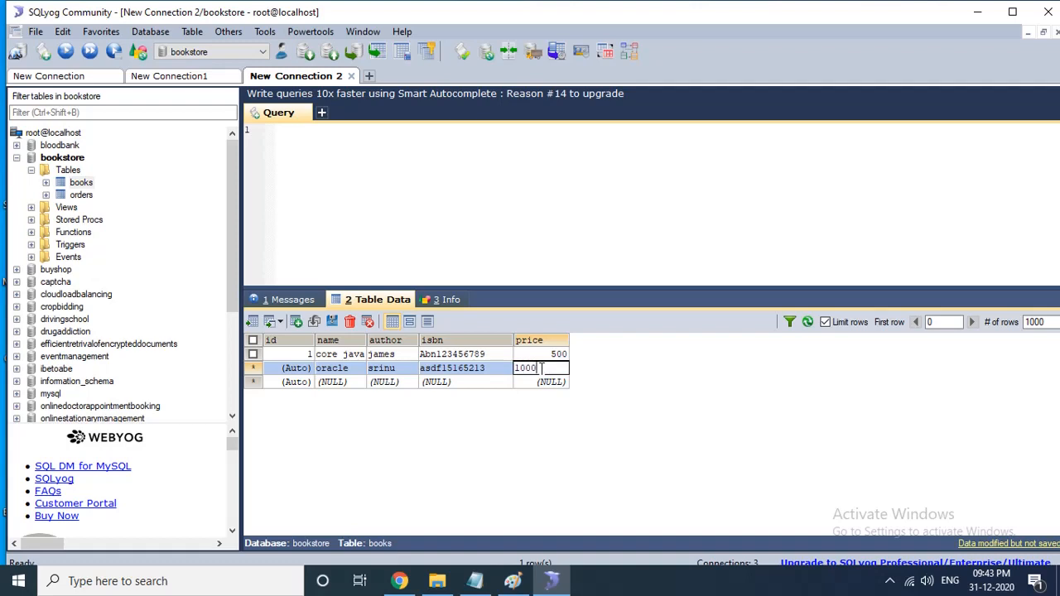
click(552, 468)
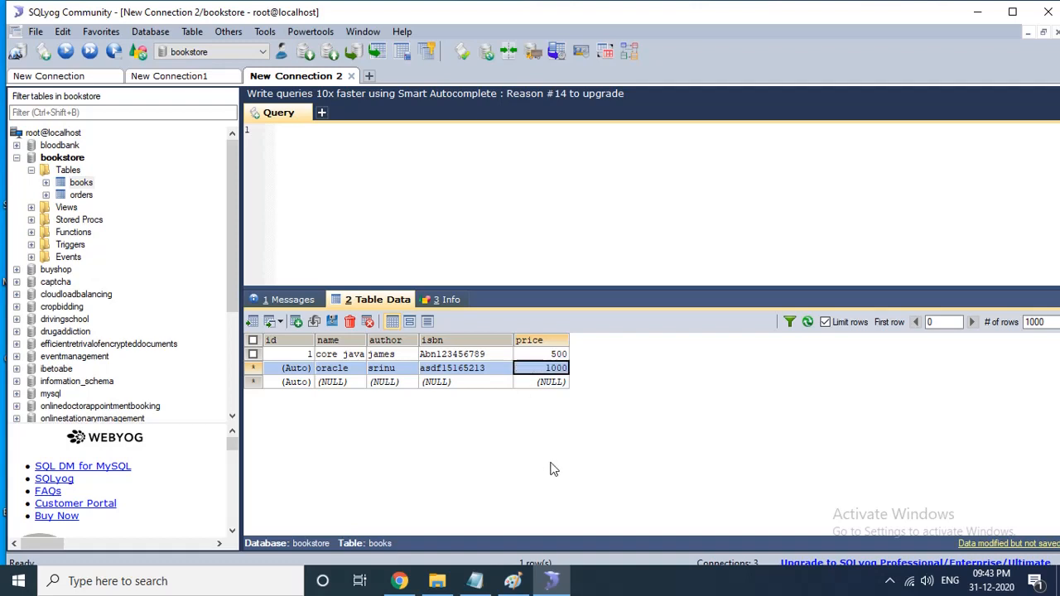
click(332, 321)
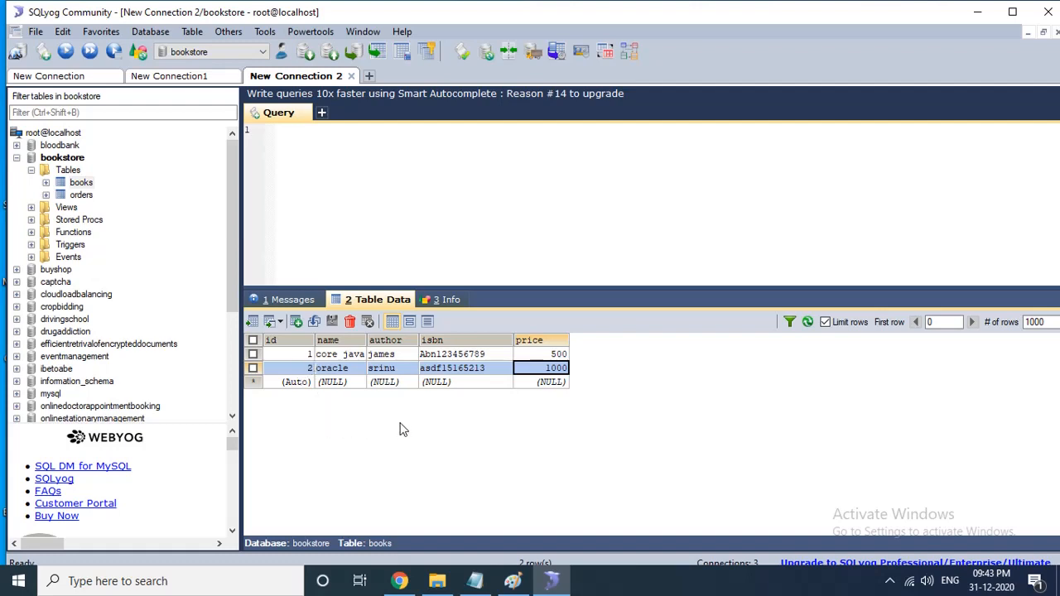
- Change the core java row's price to 600 and refresh the table data
double_click(541, 354)
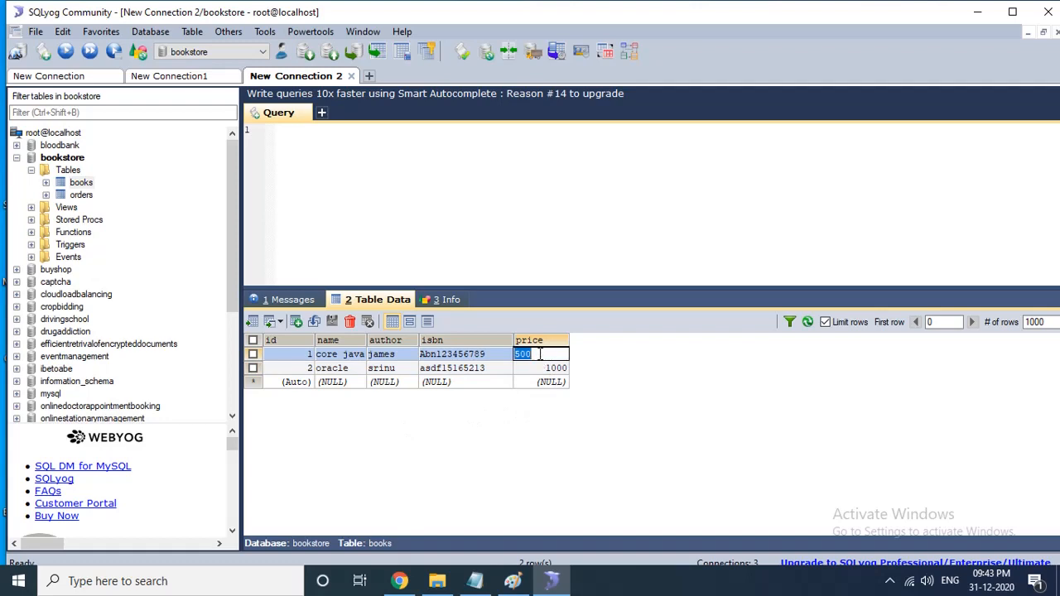
text(6)
click(499, 461)
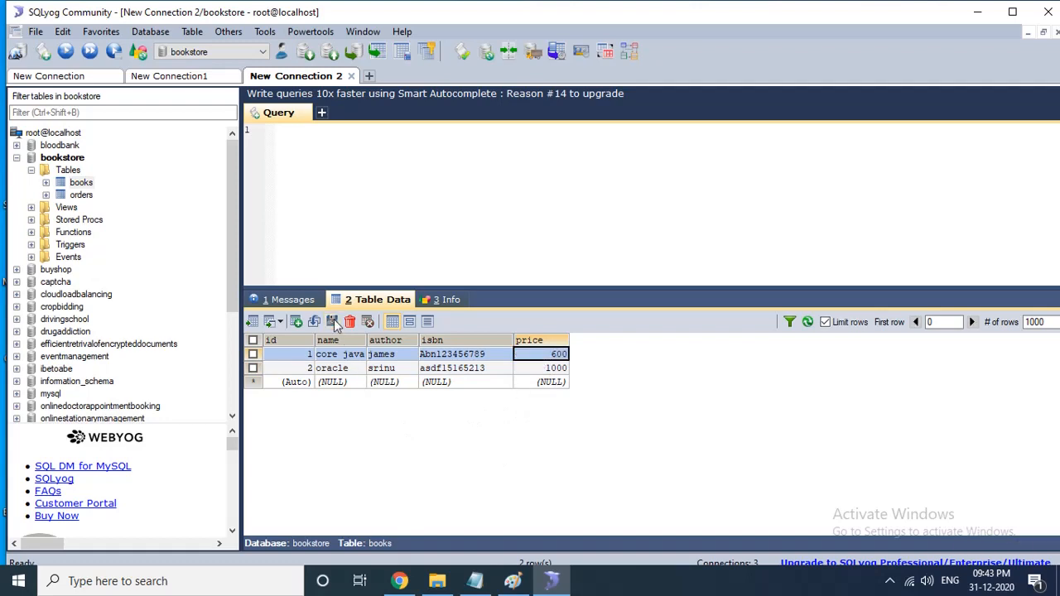
click(808, 322)
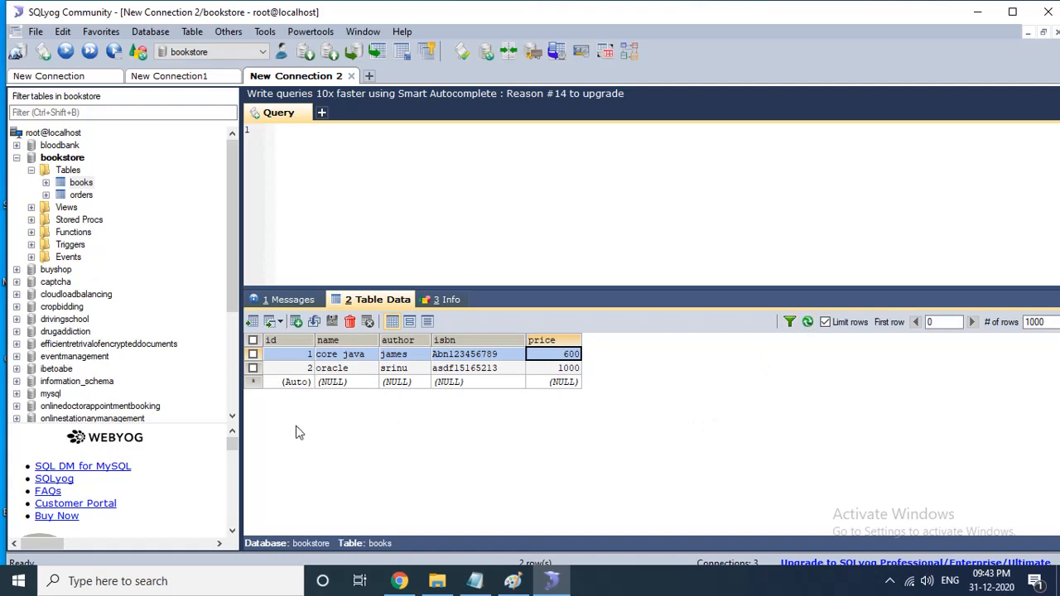
- Delete the oracle row from the books table
click(253, 367)
click(348, 322)
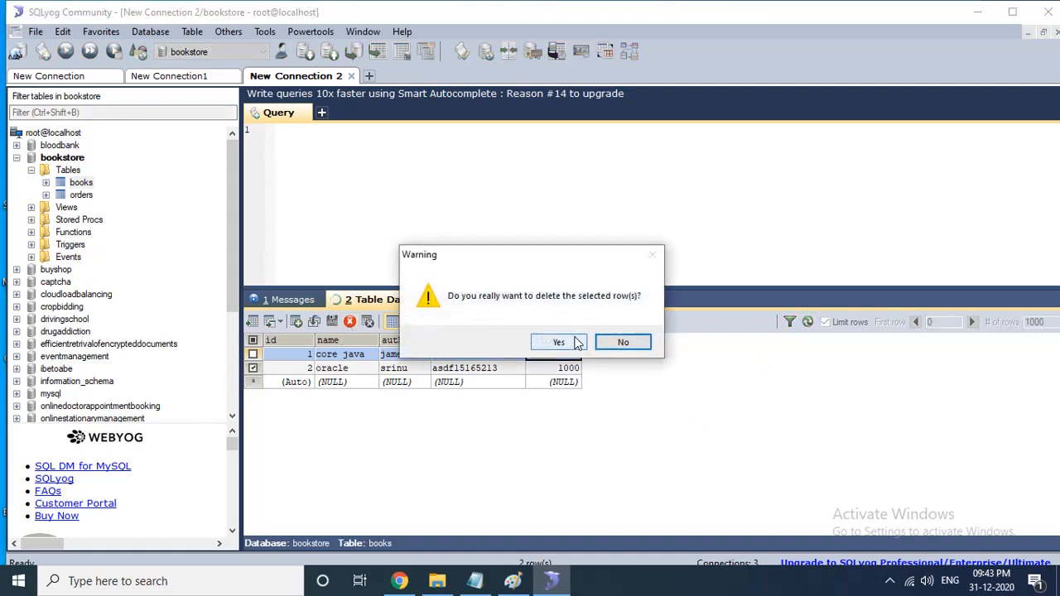
click(558, 342)
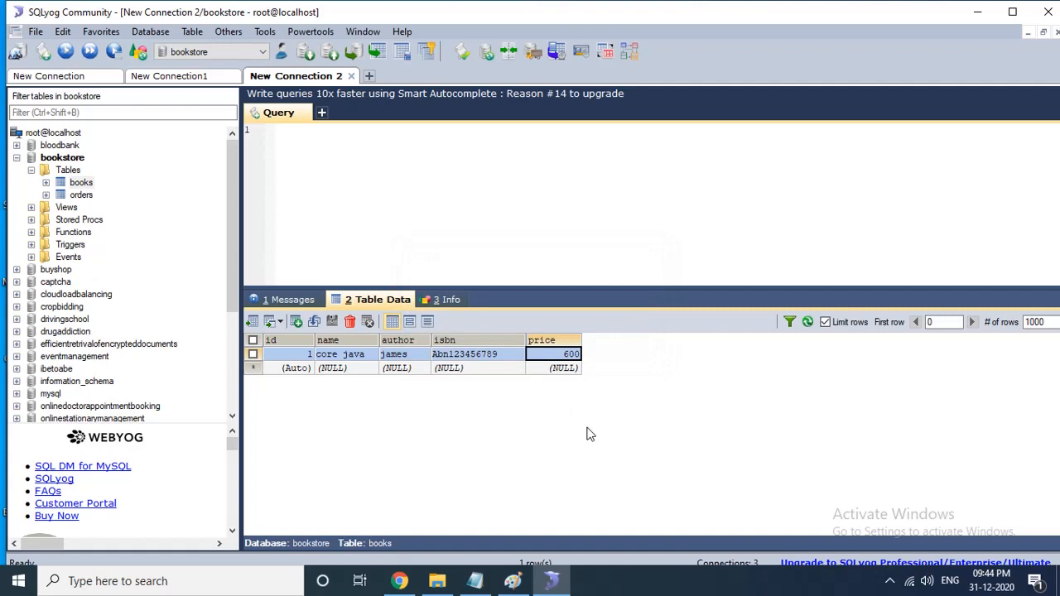
- Add a books row with name c language, an author name, isbn sdafsadf3164 and price 700, and save it
click(346, 370)
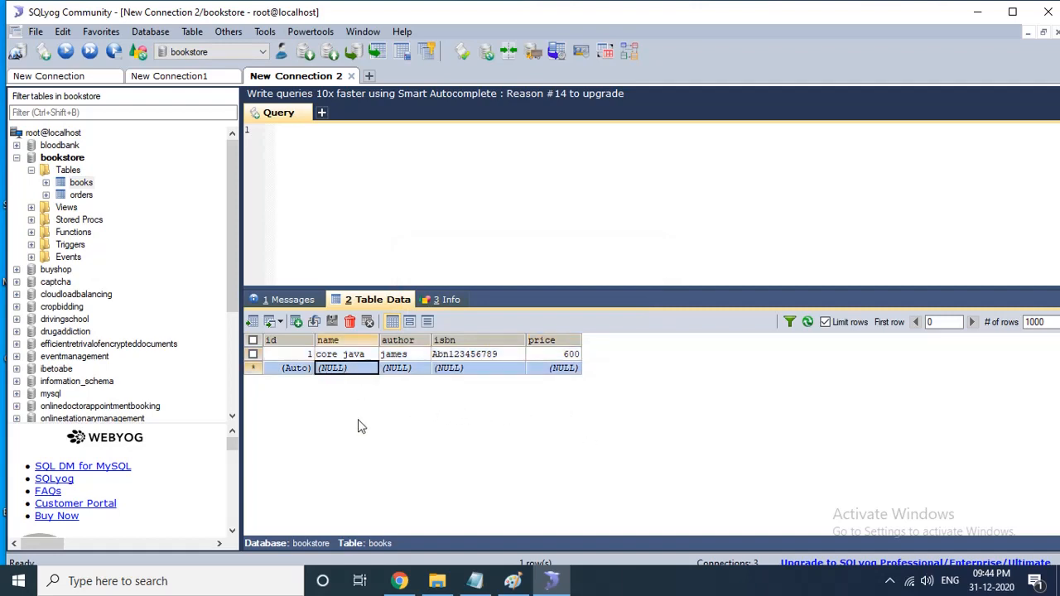
text(c)
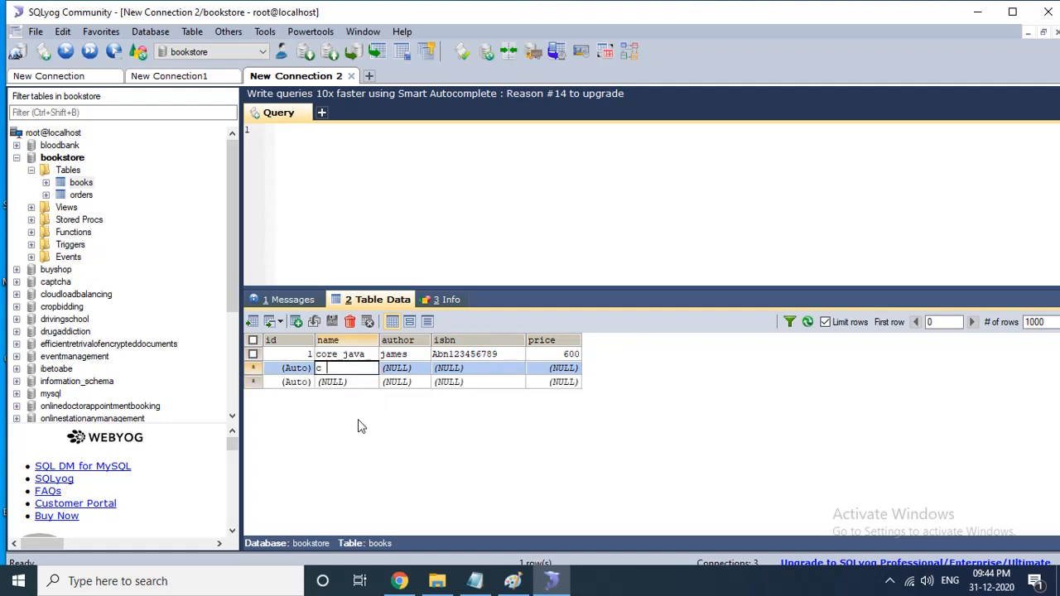
text( language)
key(Tab)
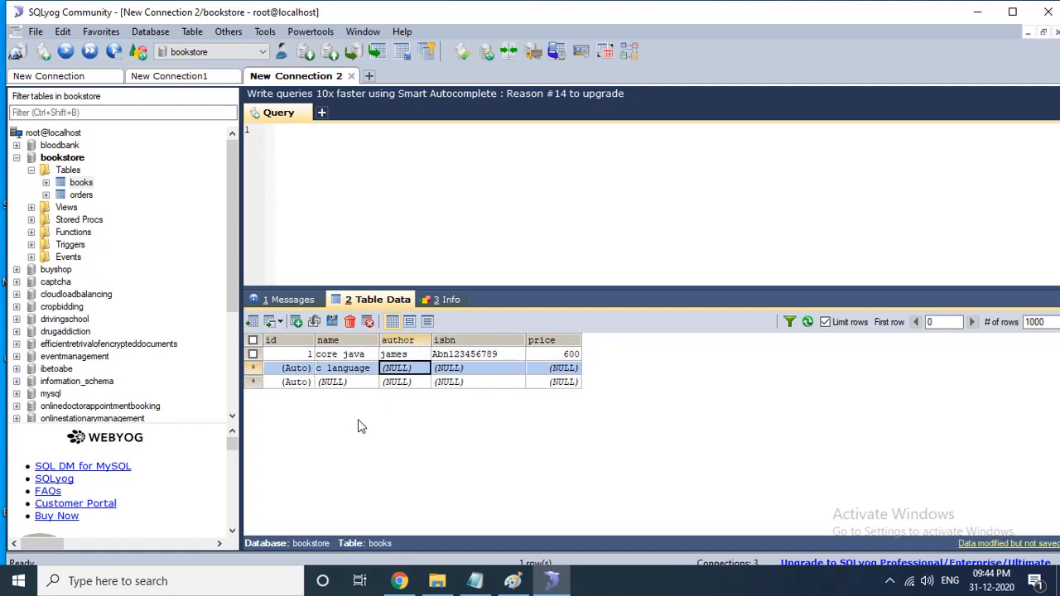
text(prasad)
key(Tab)
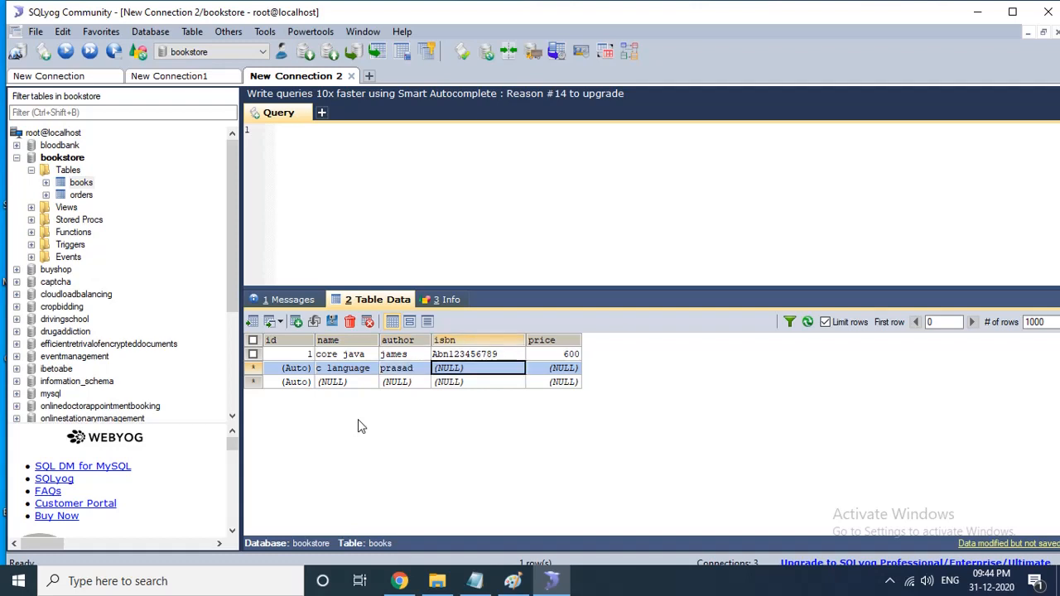
text(sdafsadf316451)
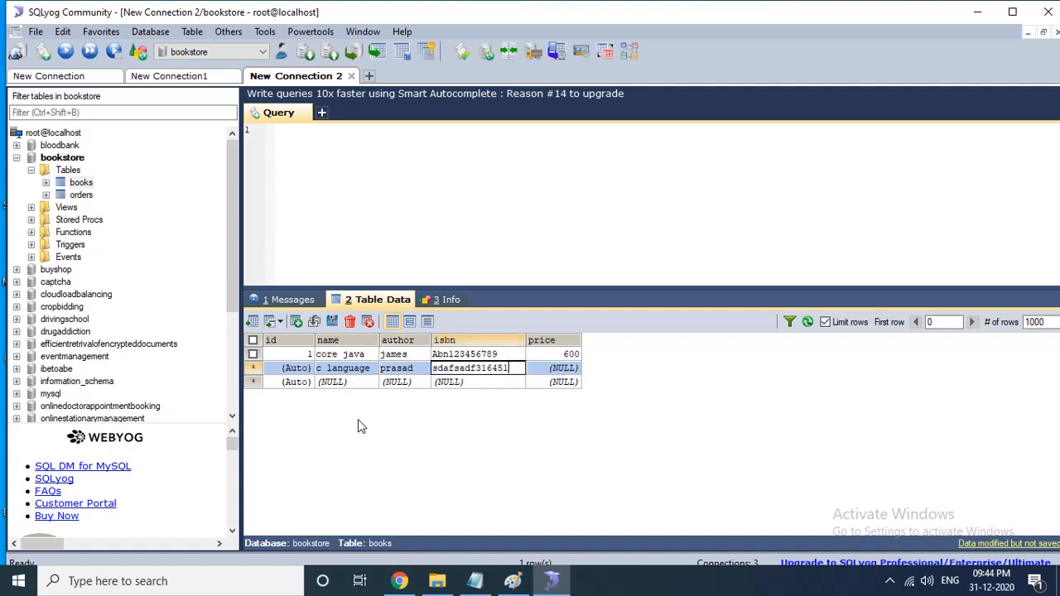
key(BackSpace)
key(BackSpace)
key(Tab)
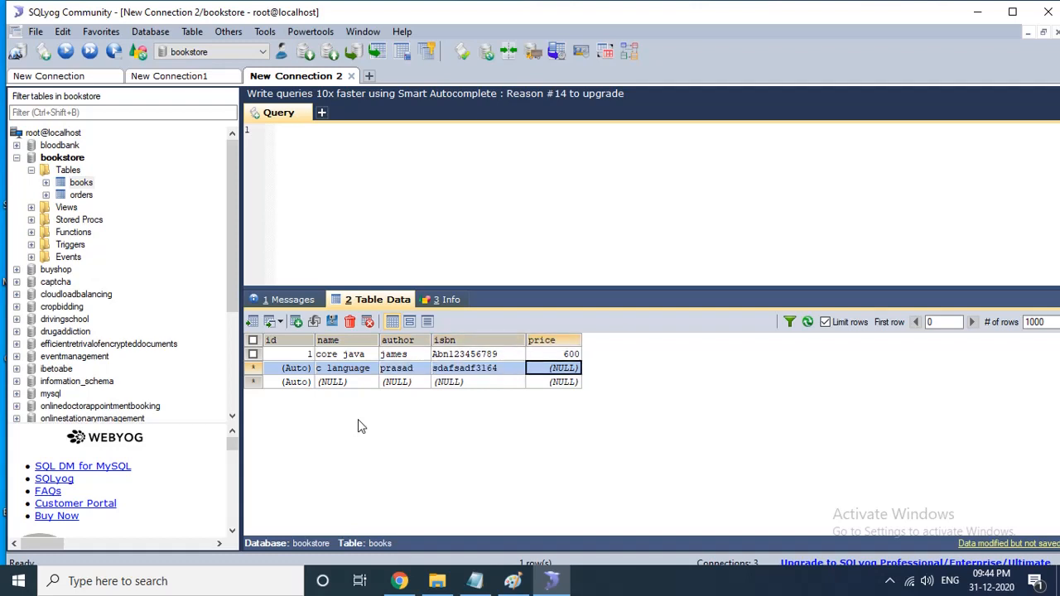
text(700)
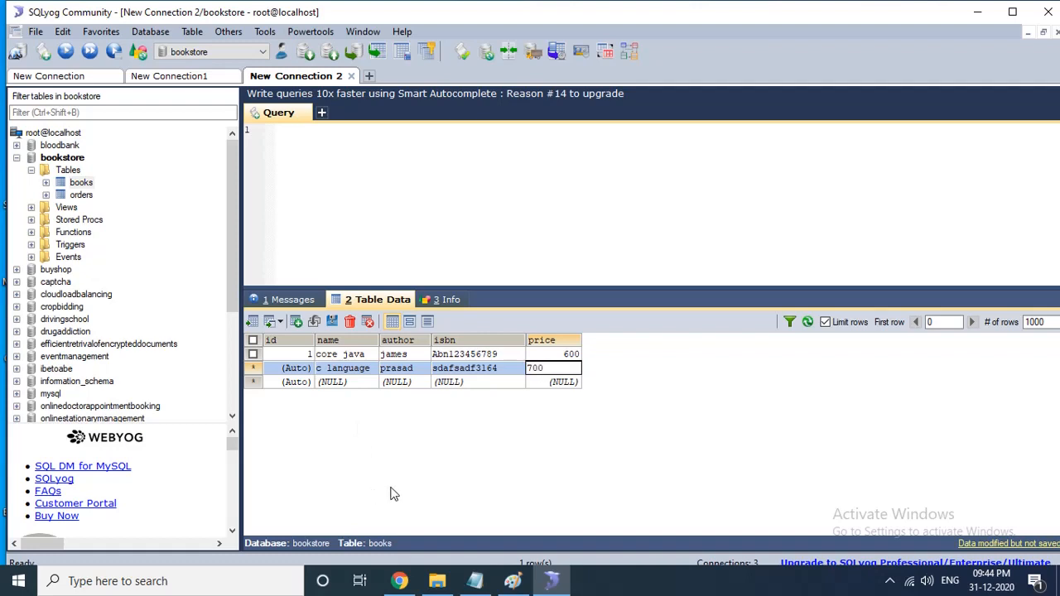
key(Return)
click(333, 321)
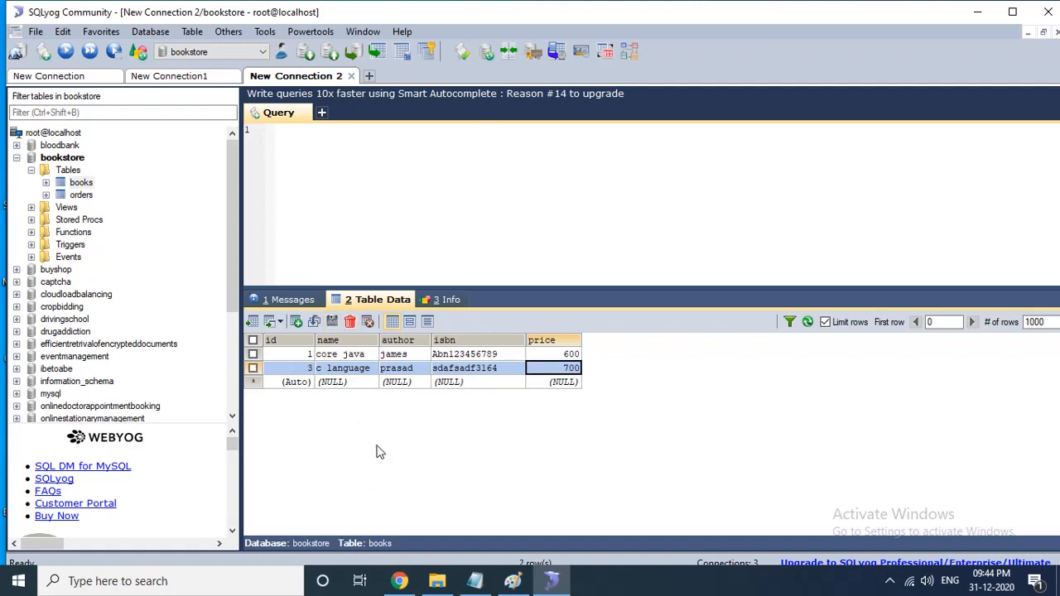
- Reload the books table data to check the saved rows
click(808, 321)
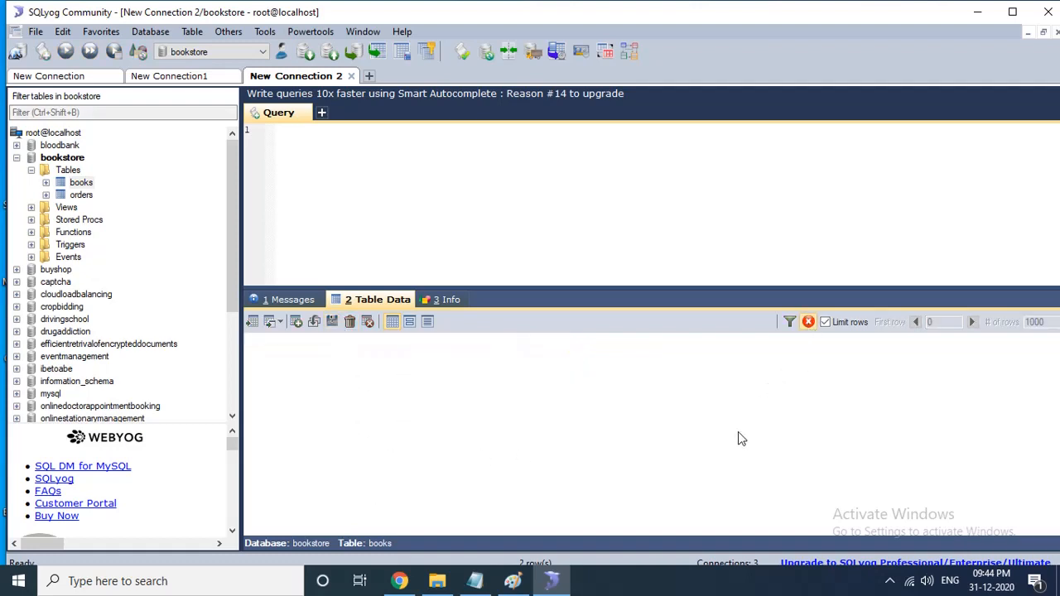
click(283, 301)
click(447, 299)
click(371, 300)
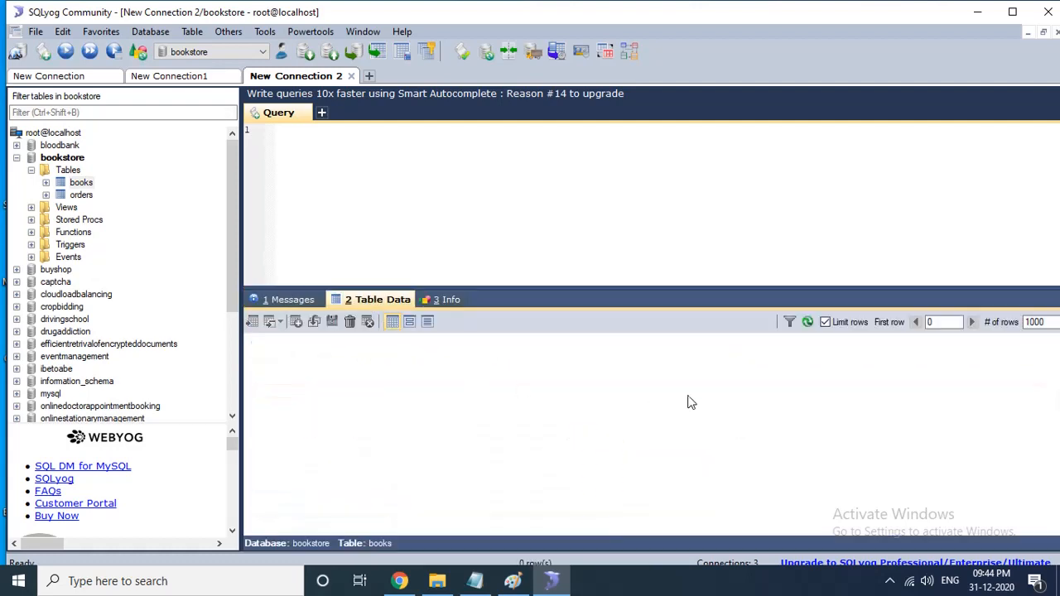
click(804, 322)
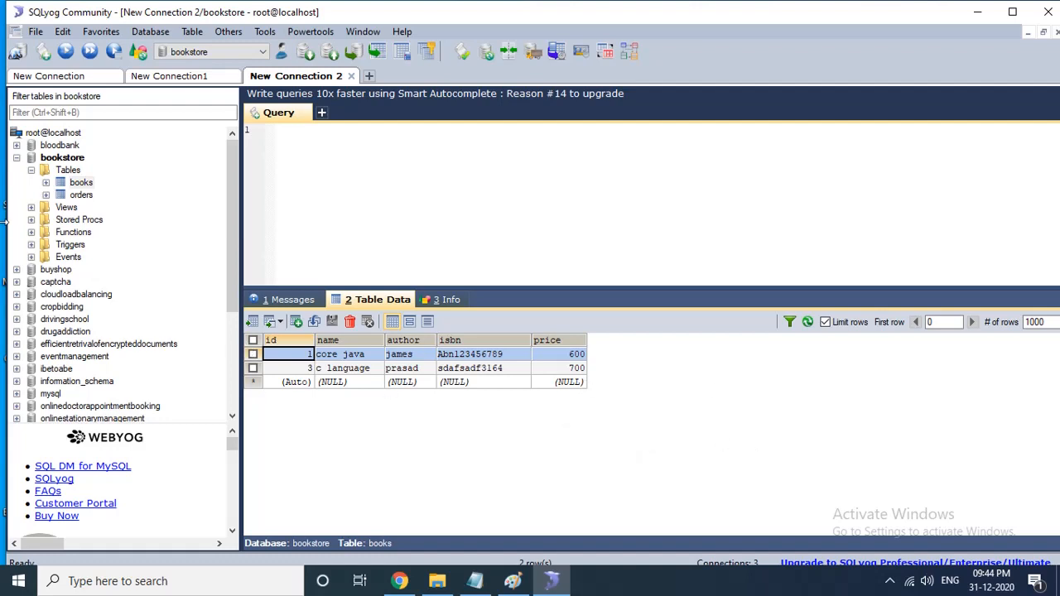
- Open the orders table and add a row with a customer name, a mobile number, bid 1 and order date 2020-12-31, then save it
click(81, 196)
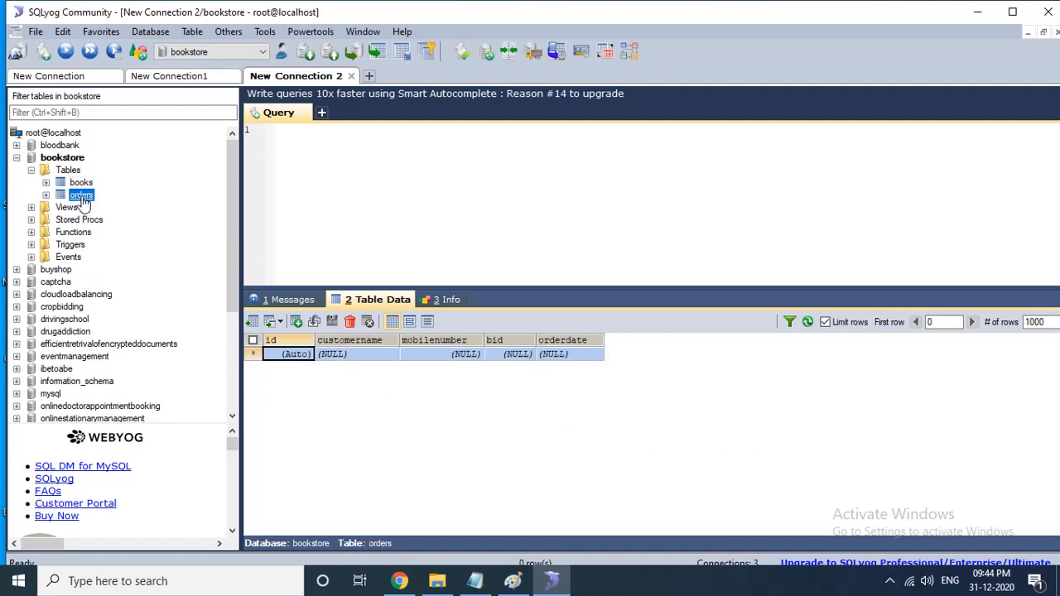
click(354, 356)
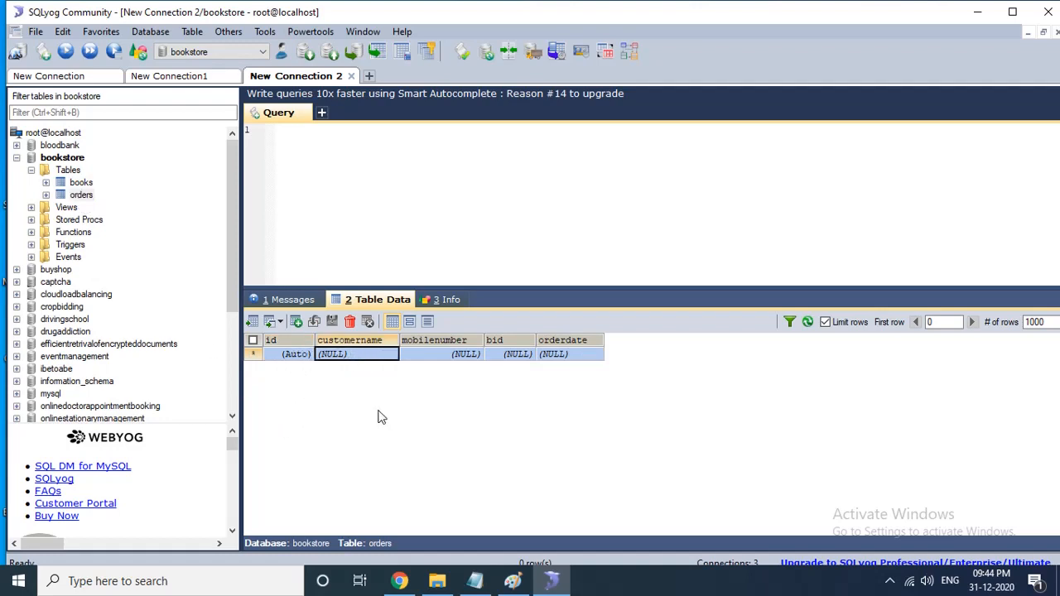
text(ram)
key(Tab)
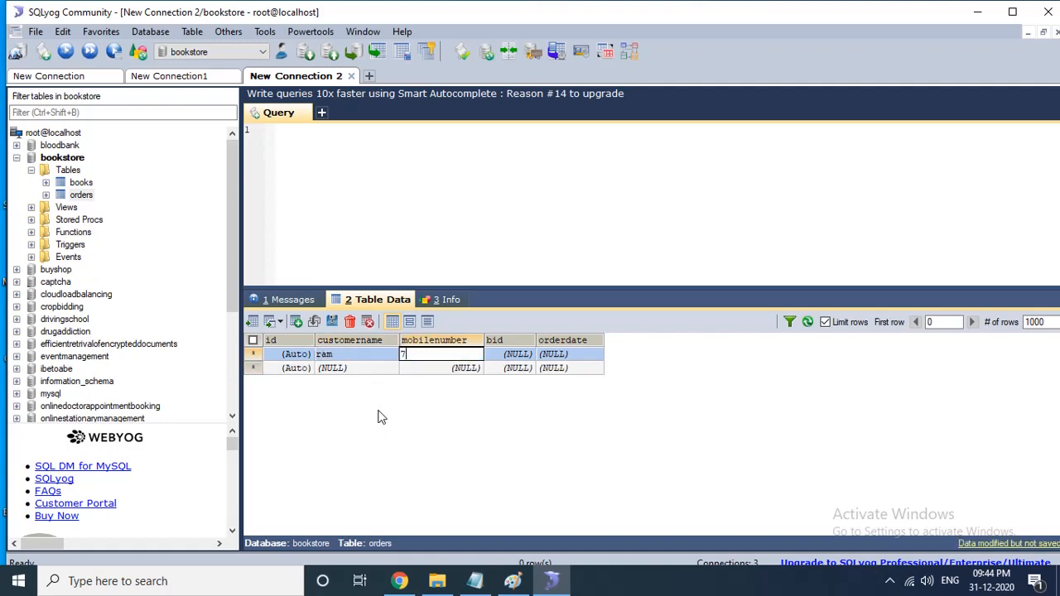
key(Tab)
text(1)
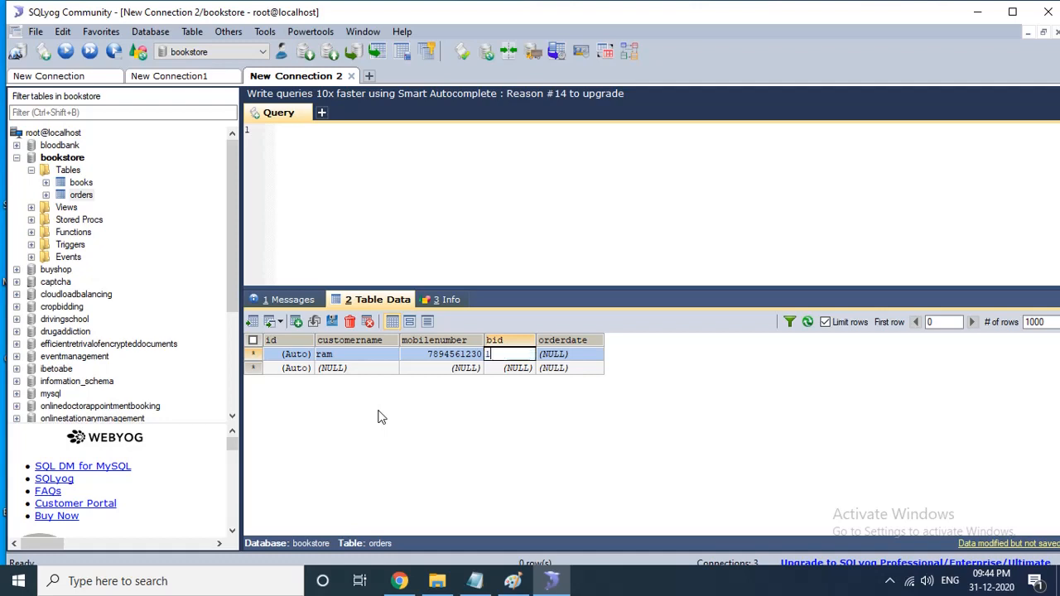
key(Tab)
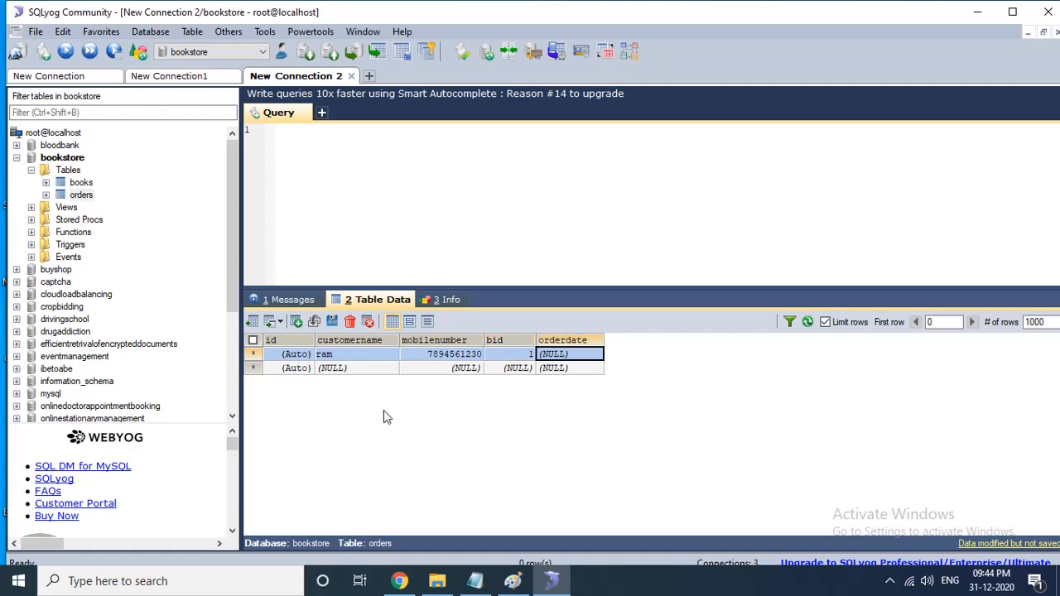
click(570, 356)
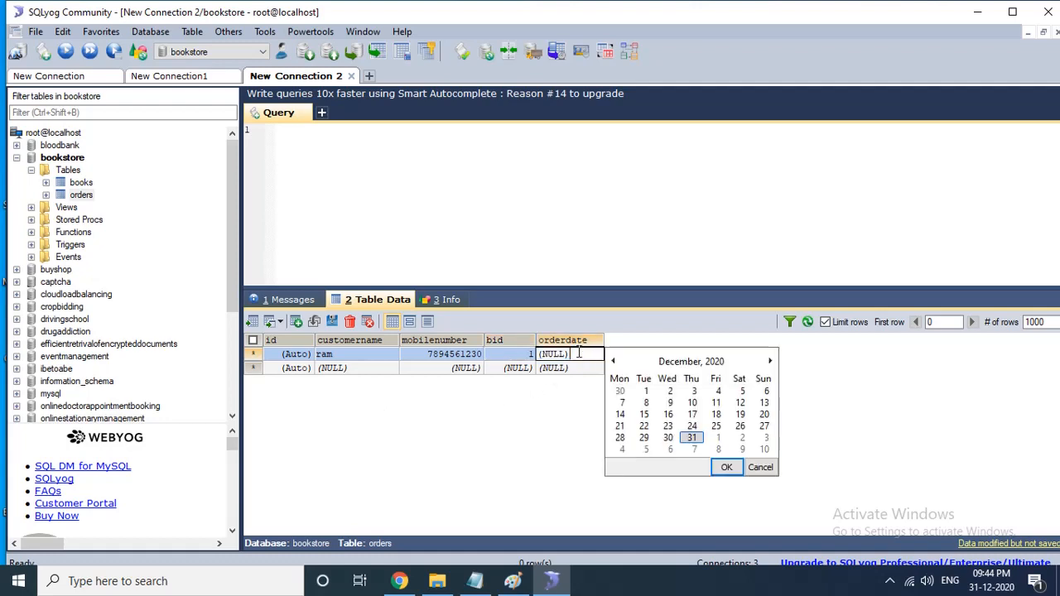
click(694, 439)
click(727, 468)
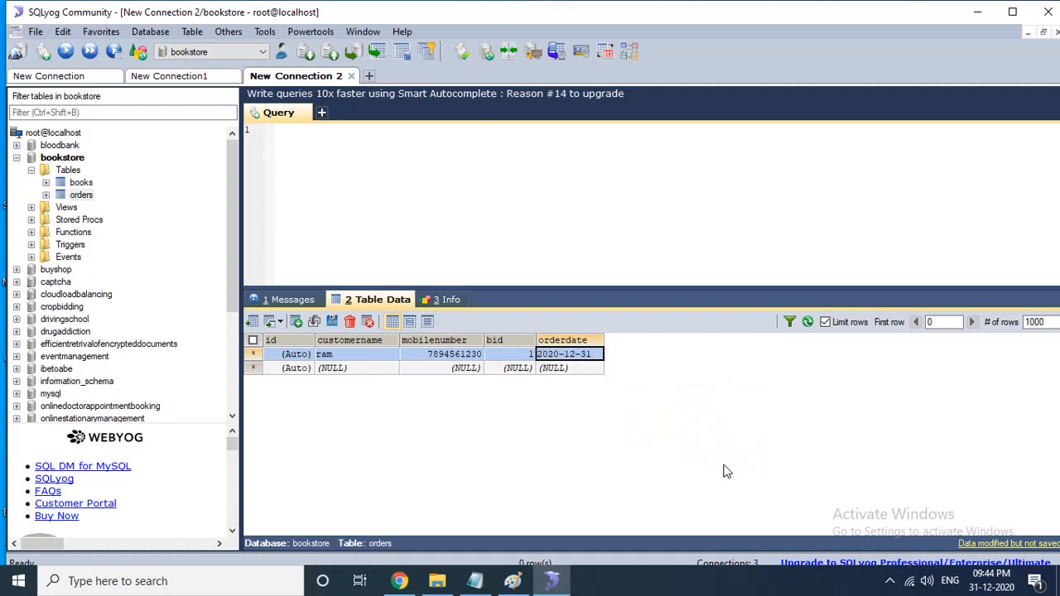
click(332, 321)
- Add a second orders row with a customer name, a mobile number, bid 5 and order date 2021-01-01, and save it
click(351, 374)
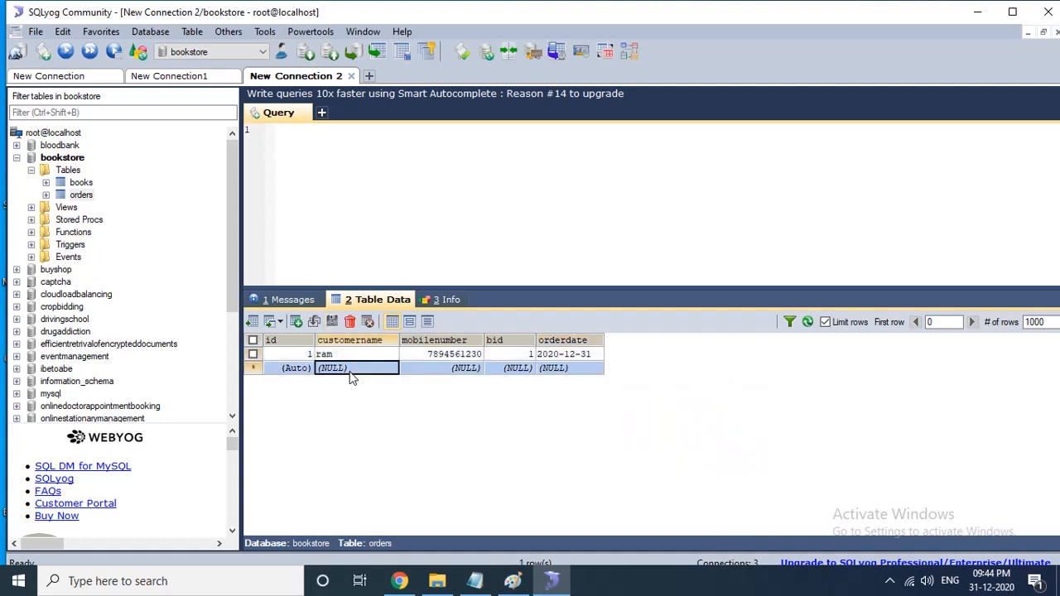
text(ramesh)
key(Tab)
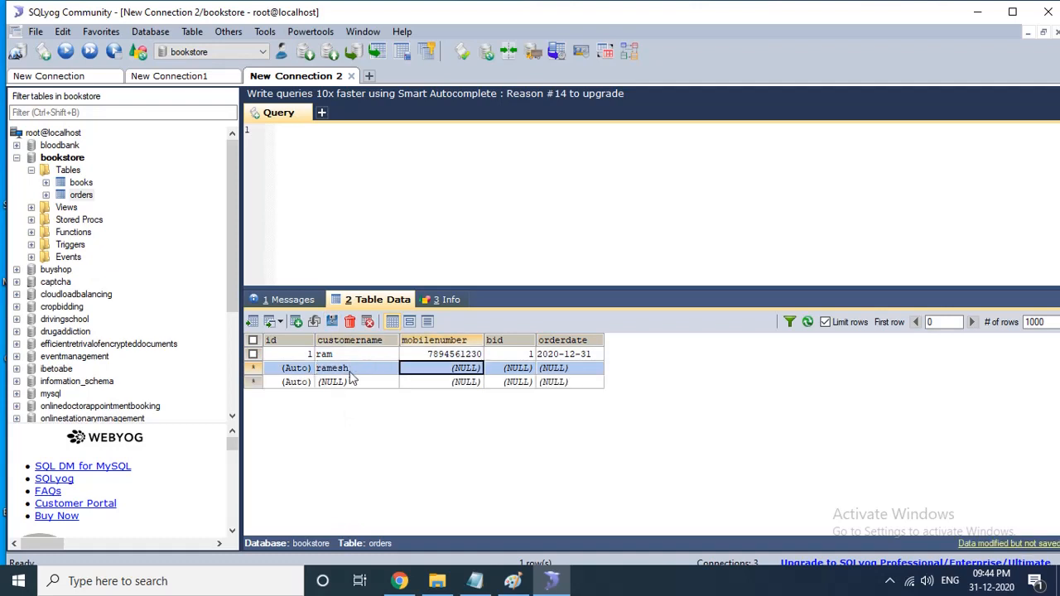
text(32164946)
key(Return)
click(431, 371)
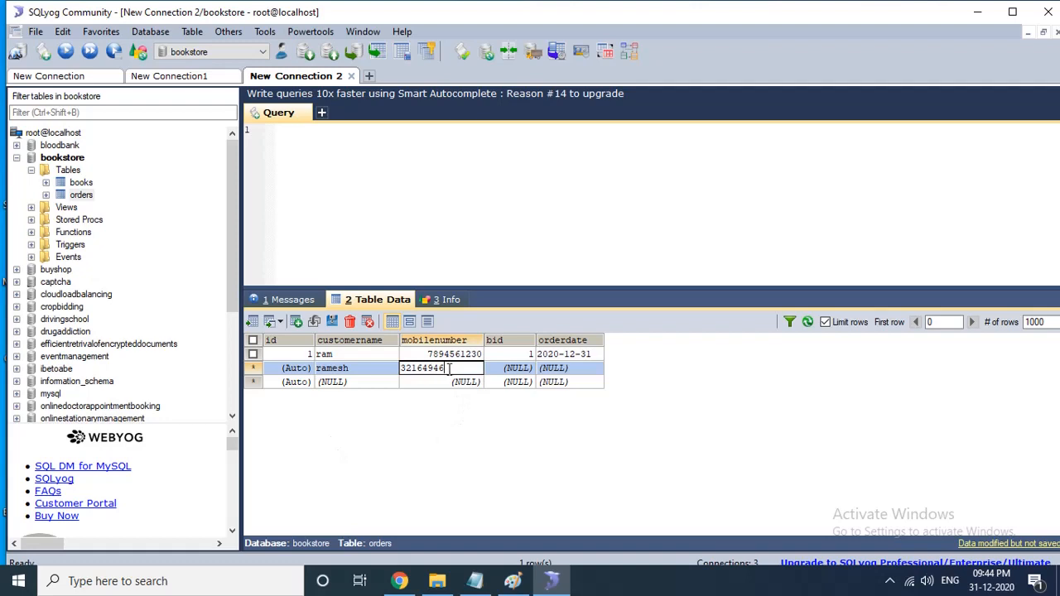
text(12)
click(526, 369)
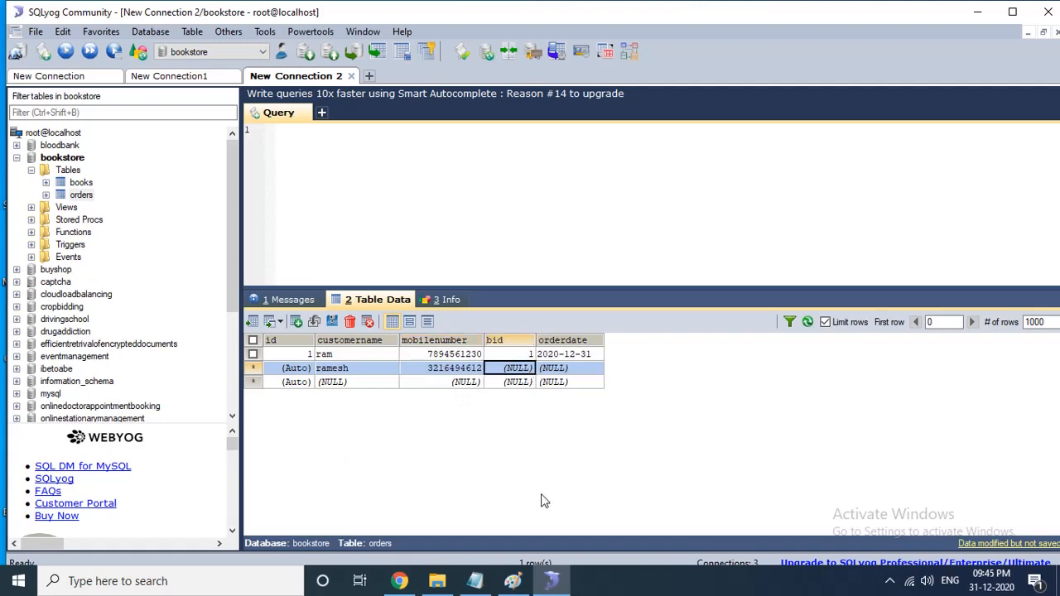
text(5)
click(580, 370)
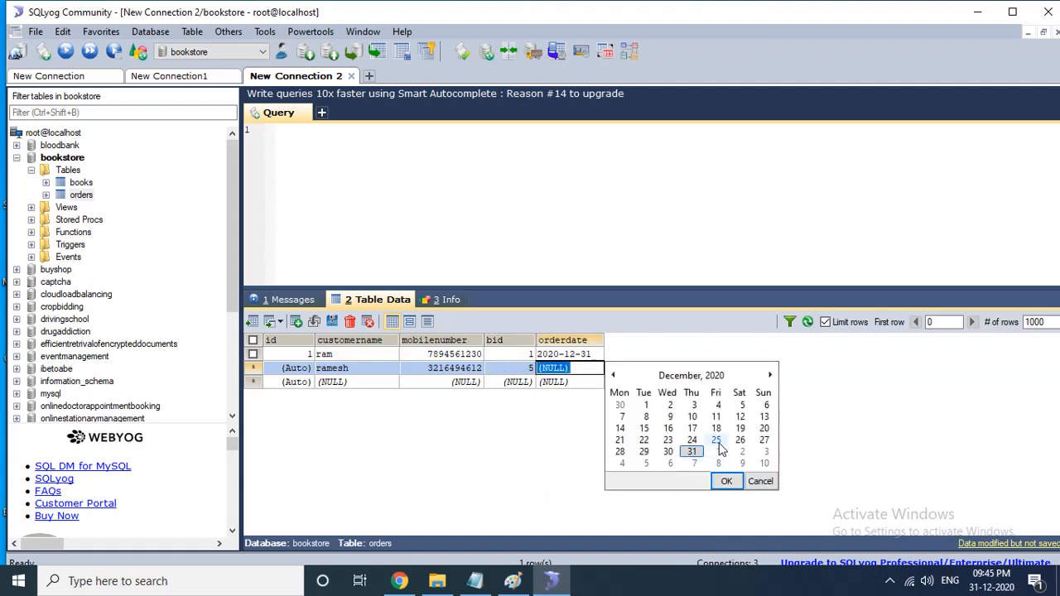
click(718, 452)
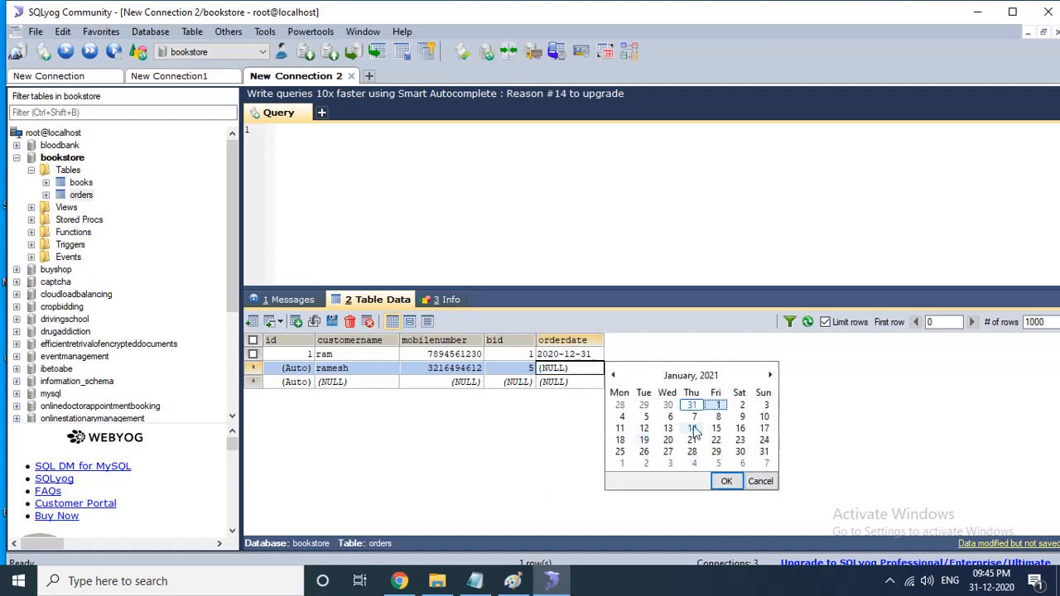
click(726, 484)
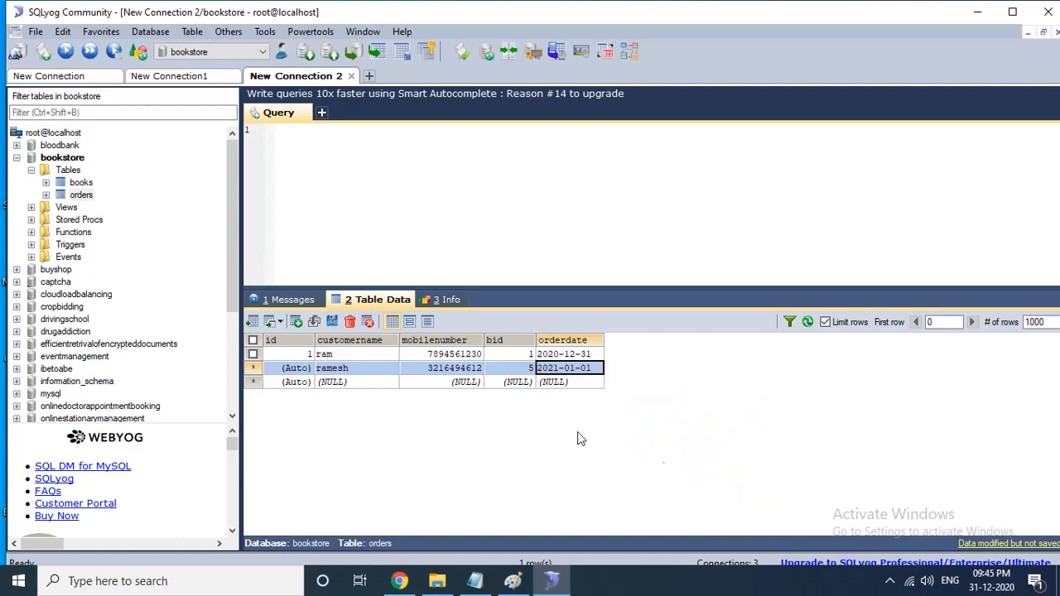
click(331, 321)
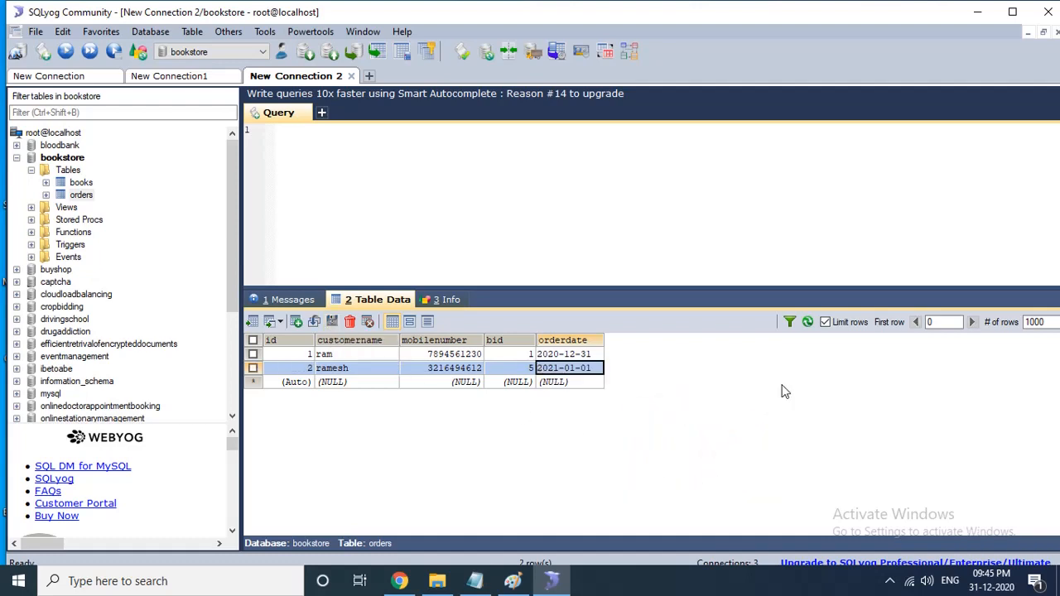
- Switch between the books and orders tables to compare the book ids with the orders' bid values
click(808, 323)
click(80, 183)
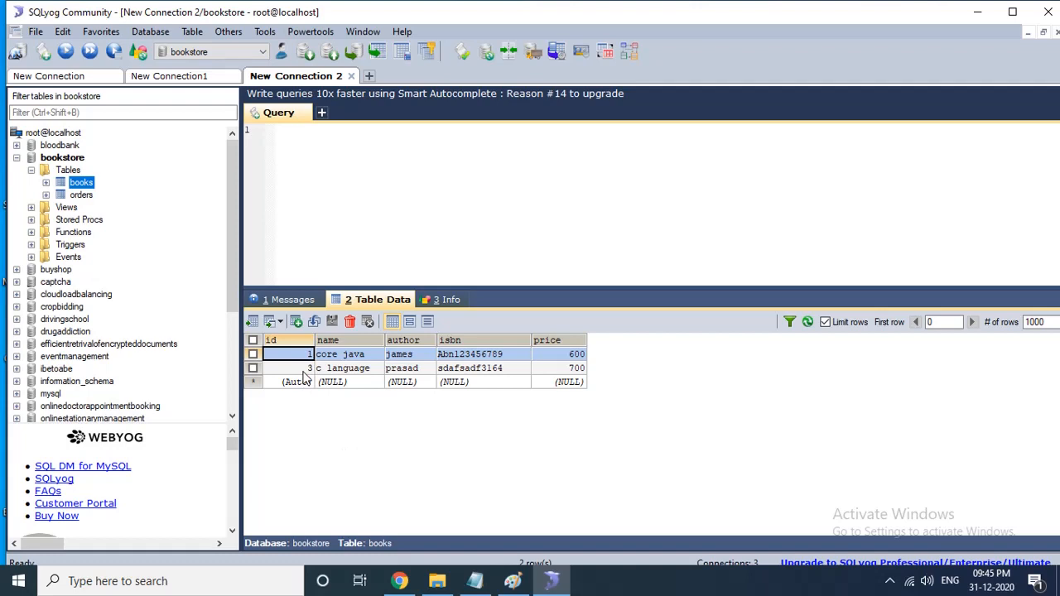
click(80, 197)
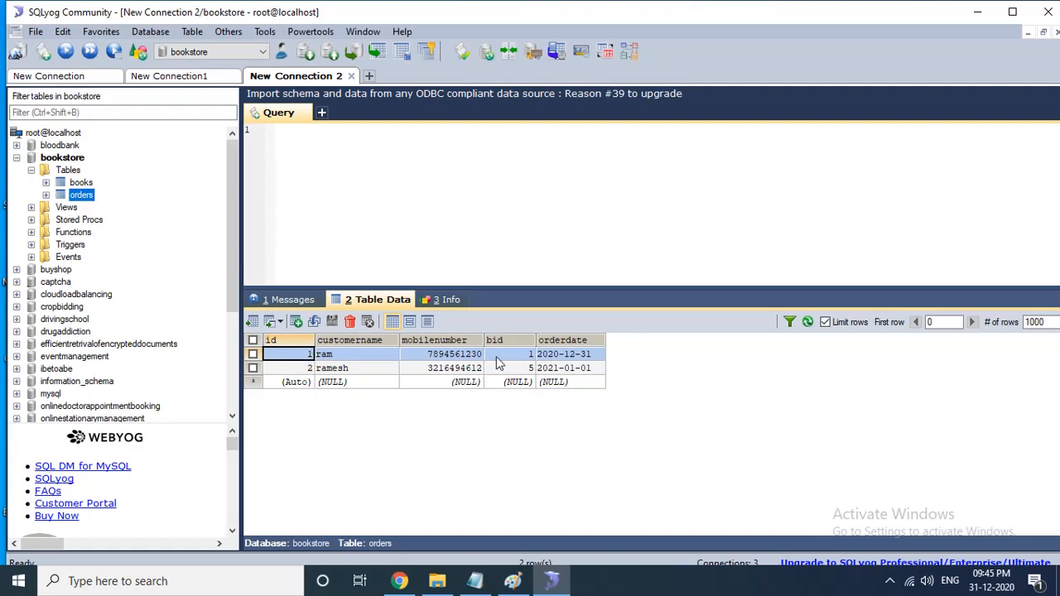
click(517, 353)
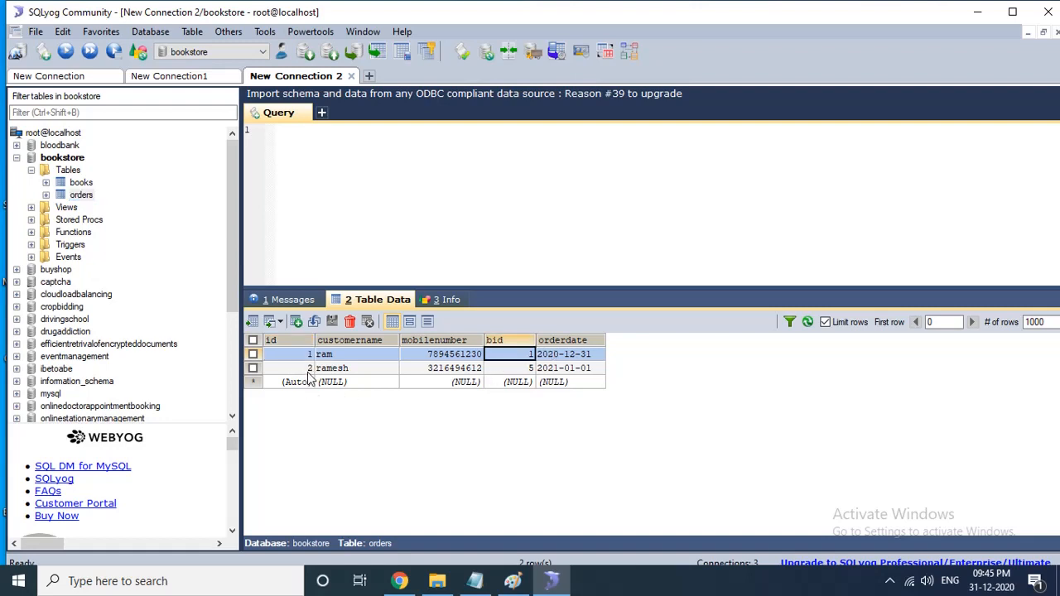
click(511, 369)
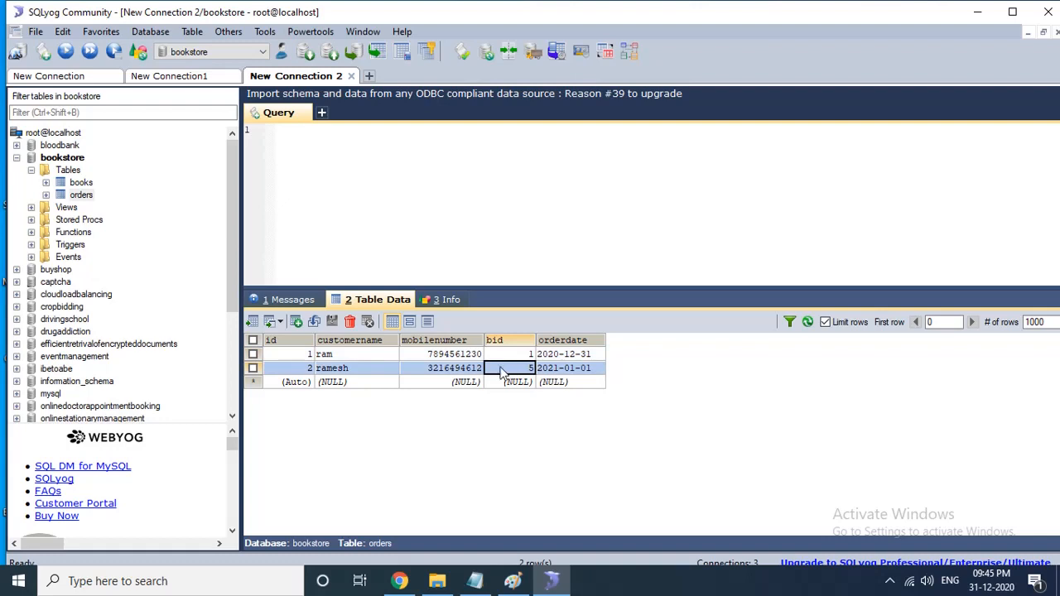
click(79, 182)
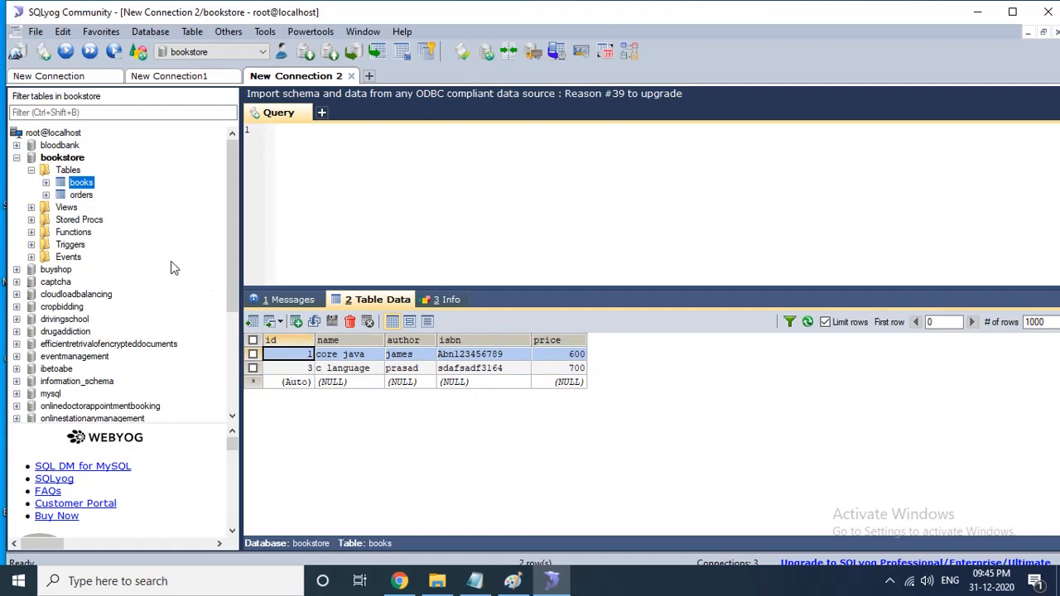
click(81, 195)
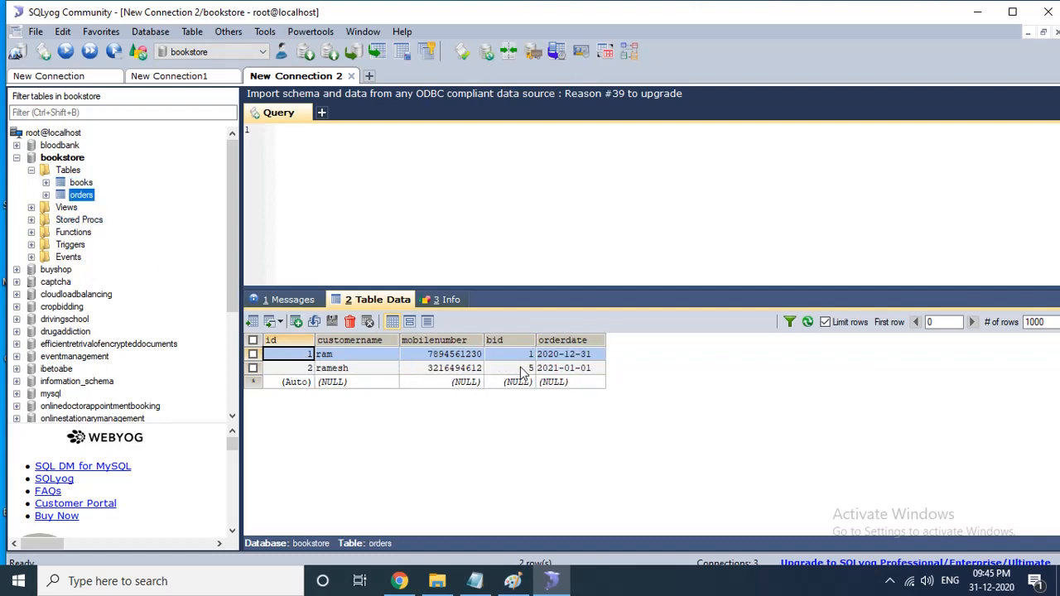
click(521, 369)
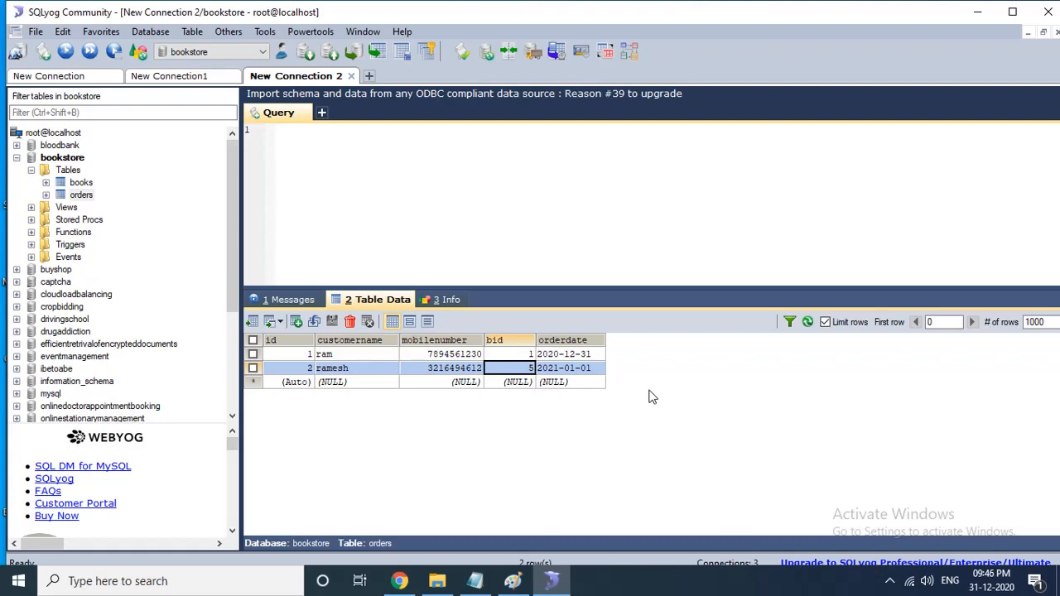
- Delete both rows from the orders table
click(252, 354)
click(253, 368)
click(350, 321)
click(555, 342)
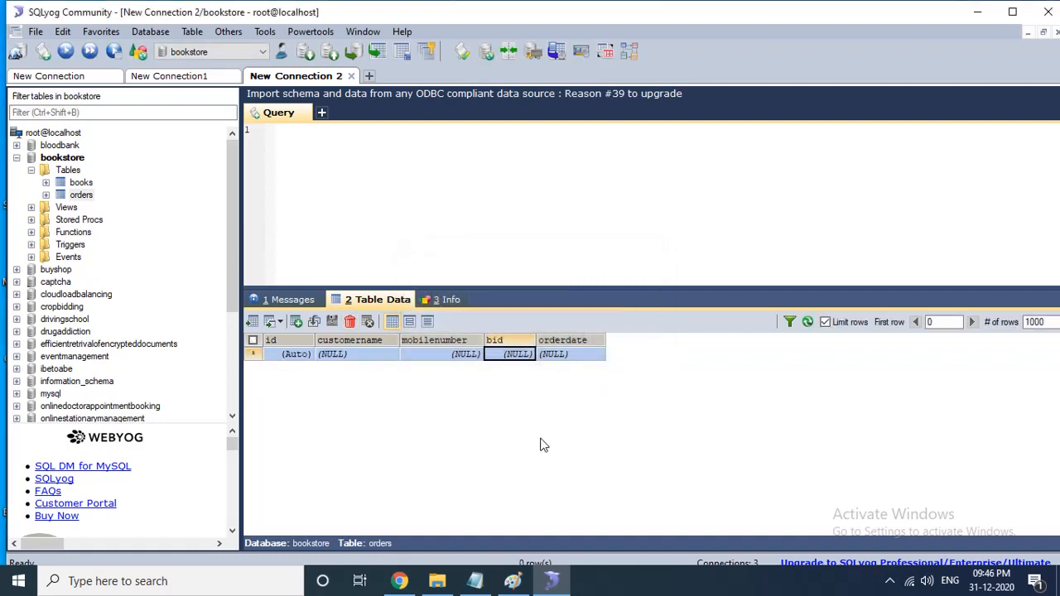
- Add a foreign key on the orders table linking its bid column to the id column of the books table, and save it
click(82, 197)
right_click(82, 199)
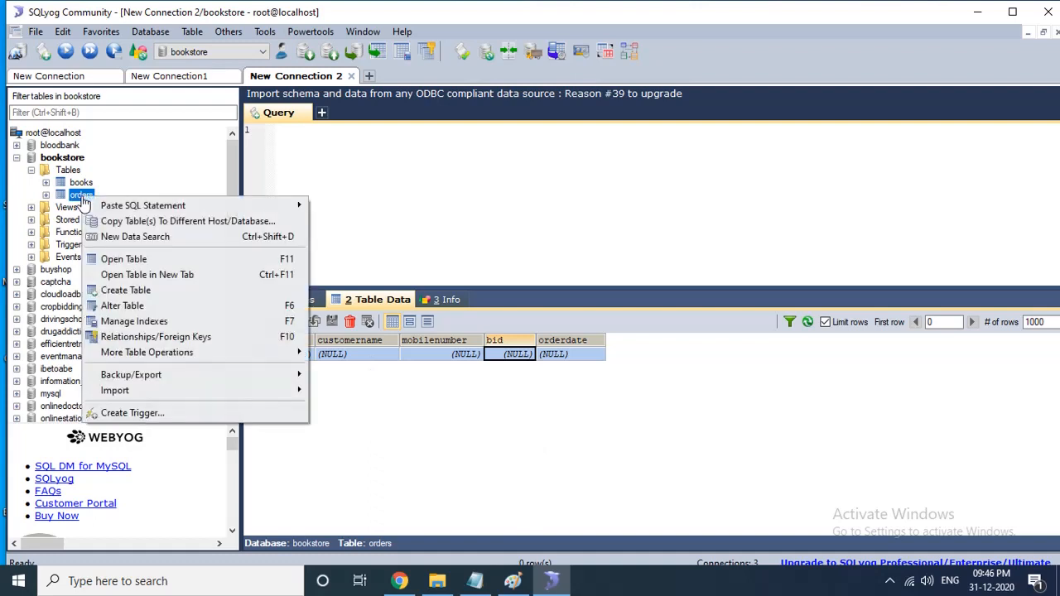
click(156, 337)
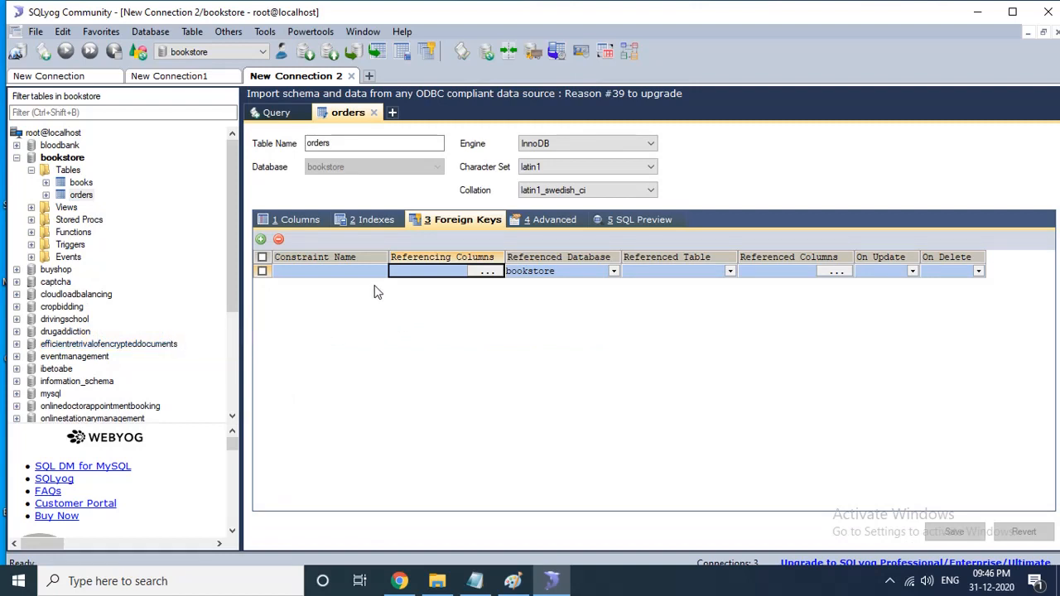
click(488, 273)
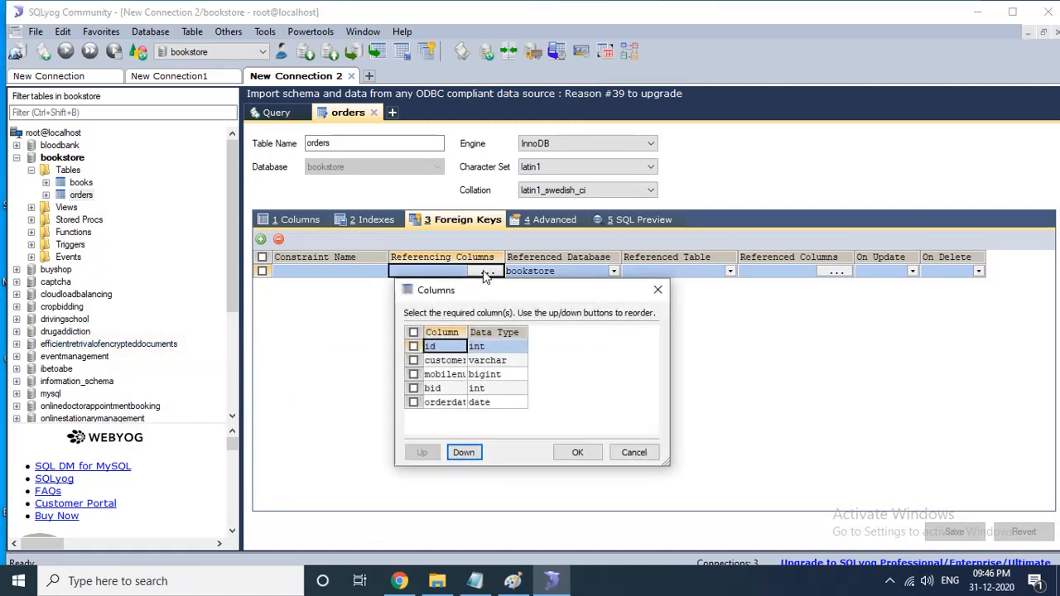
click(414, 389)
click(573, 456)
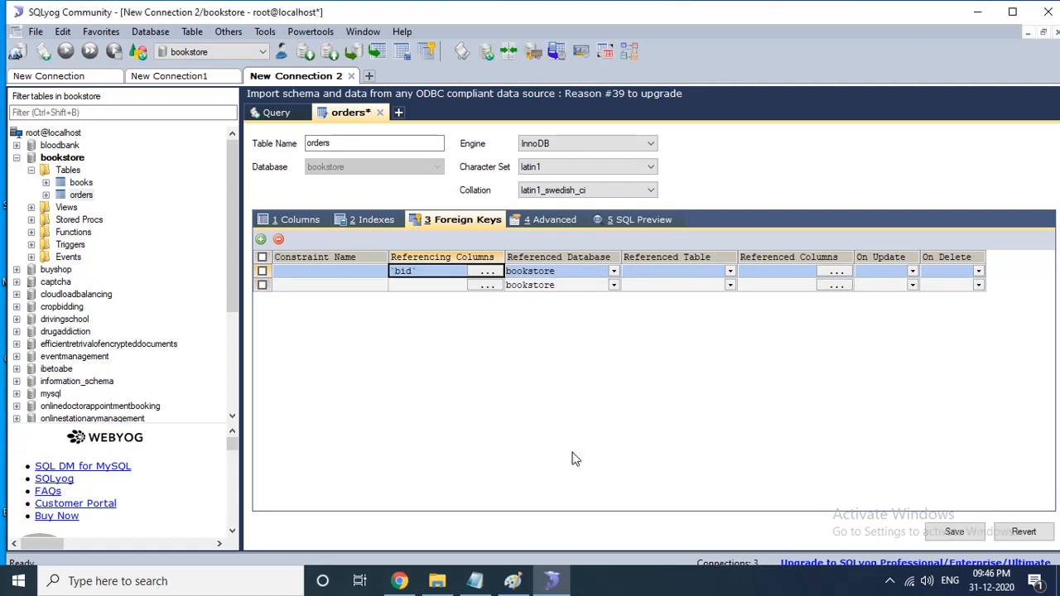
click(729, 271)
click(643, 285)
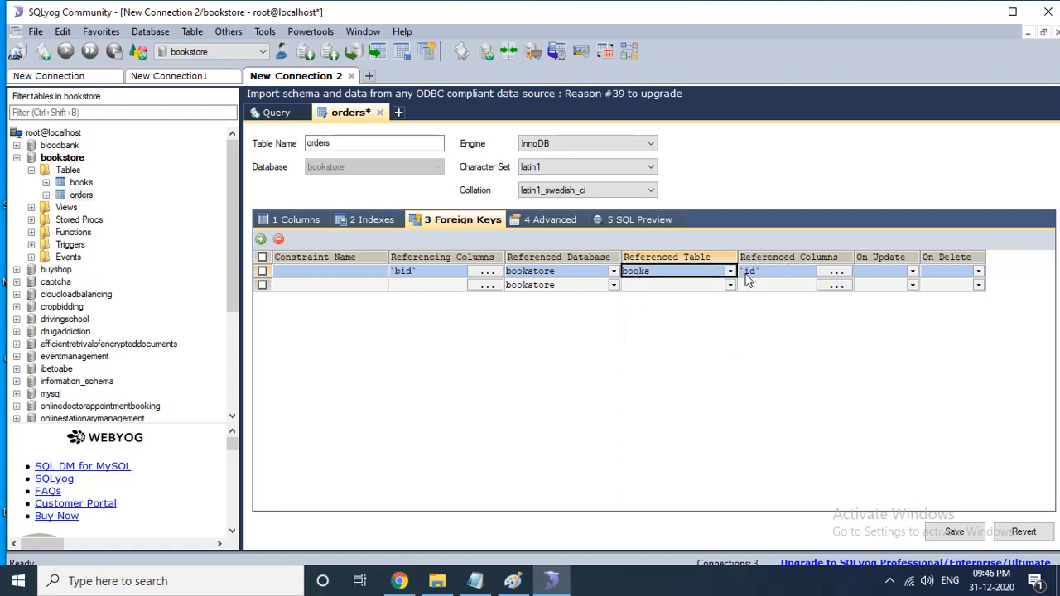
click(953, 535)
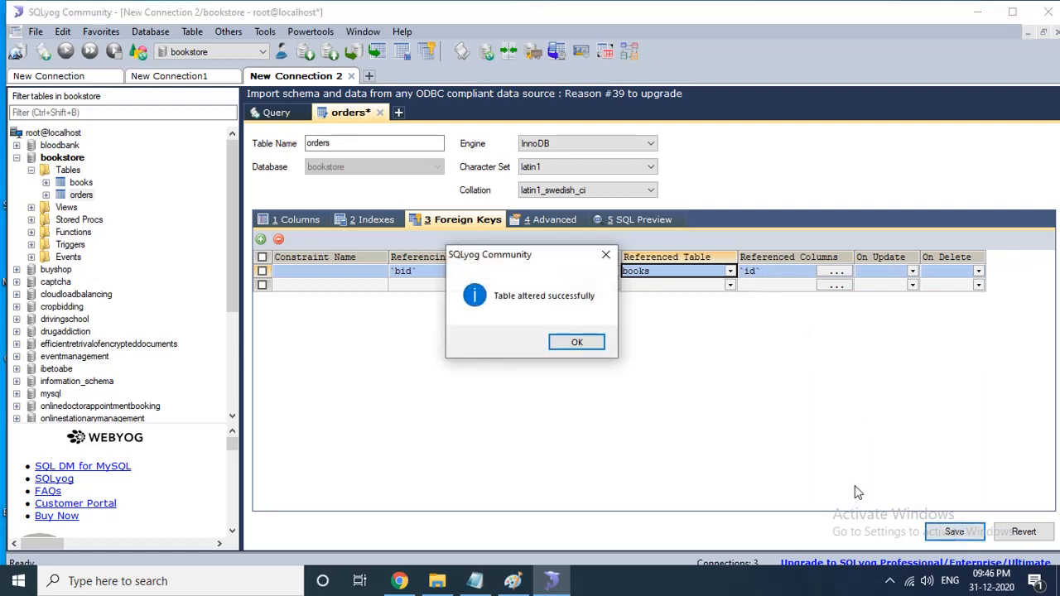
click(583, 348)
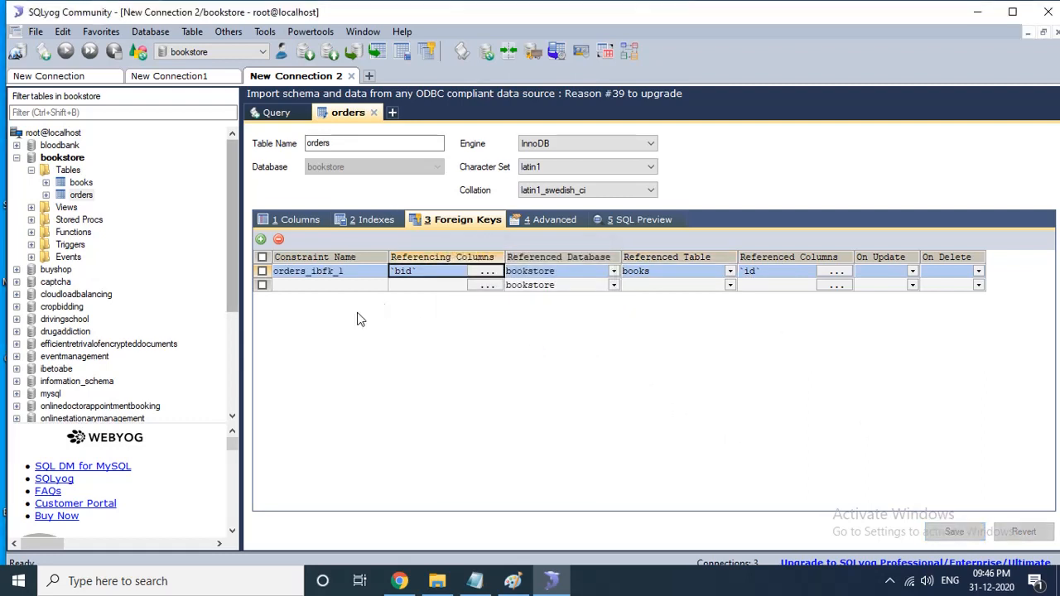
- Try to save a new orders row with a customer name, a mobile number, bid 5 and order date 2020-12-31
click(373, 113)
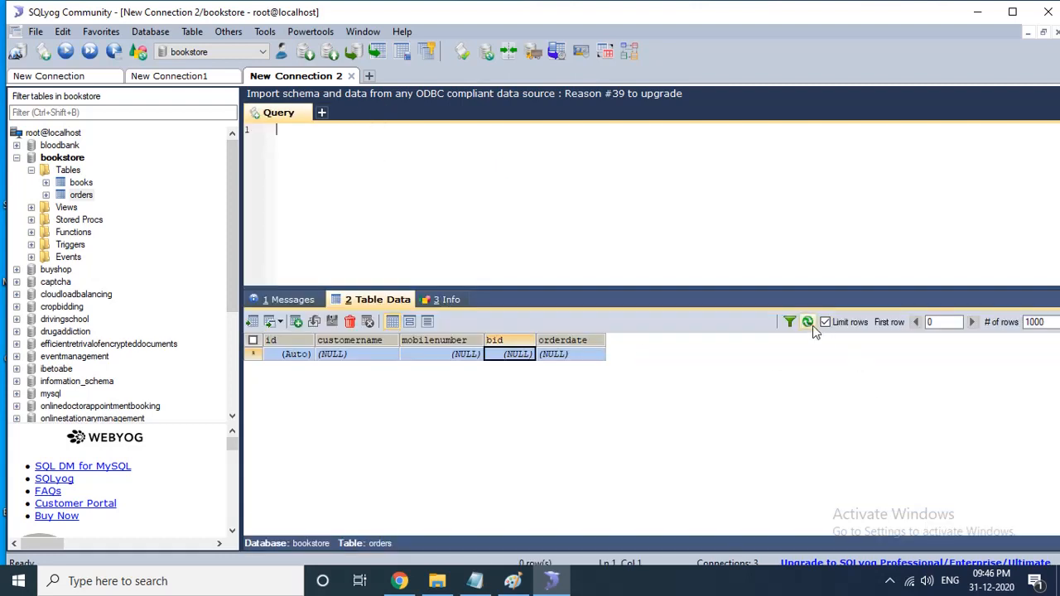
right_click(664, 411)
click(550, 433)
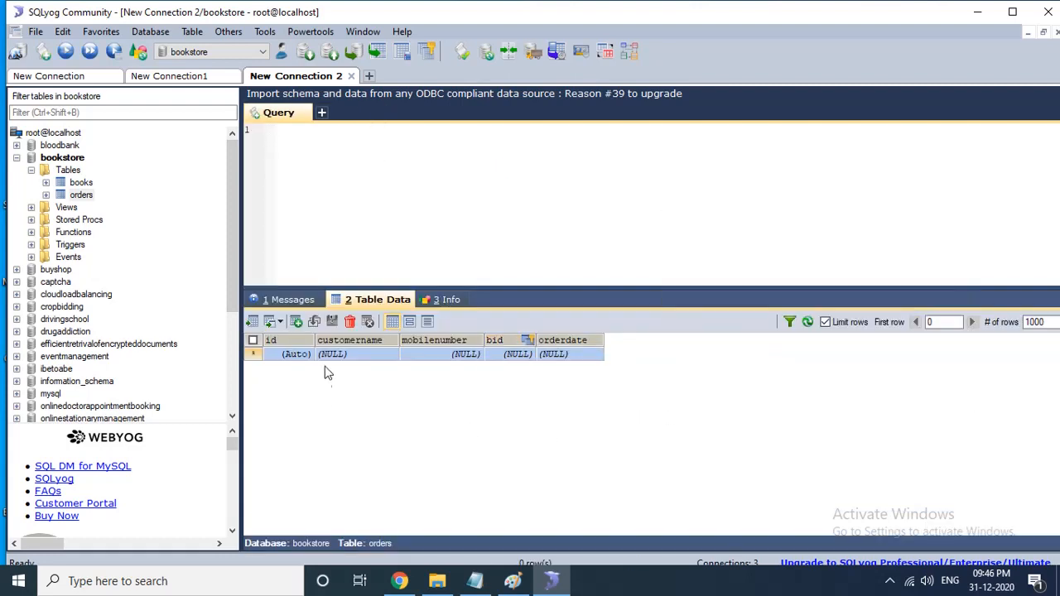
click(82, 195)
click(349, 356)
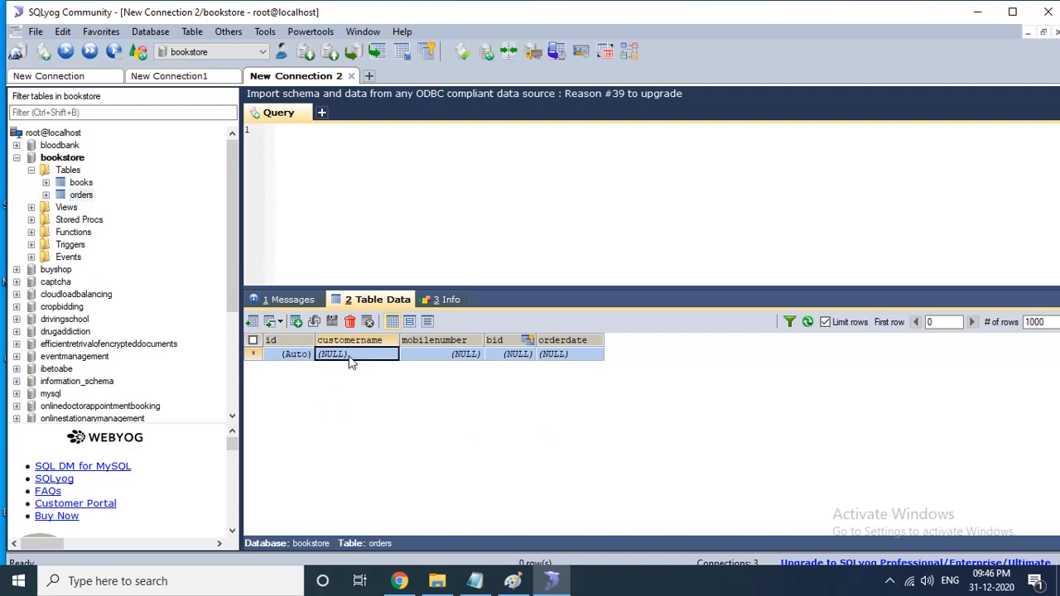
text(ram)
key(Tab)
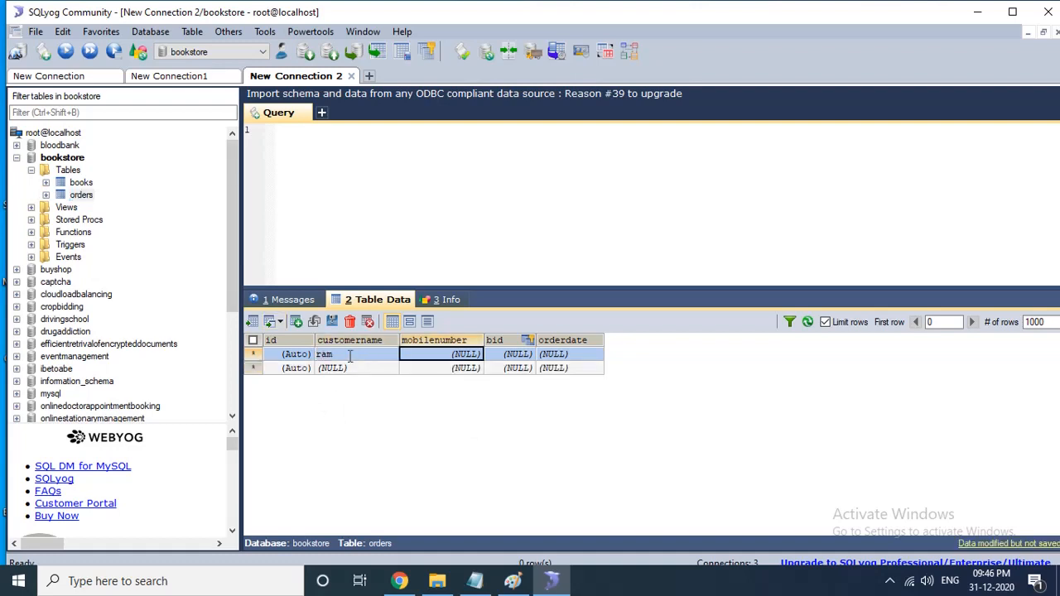
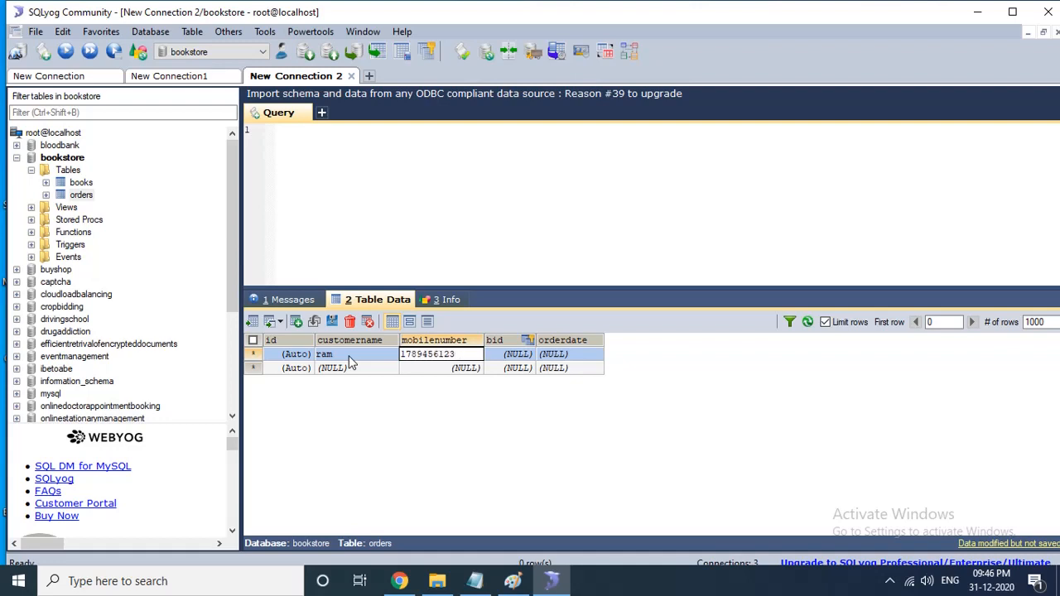
key(Tab)
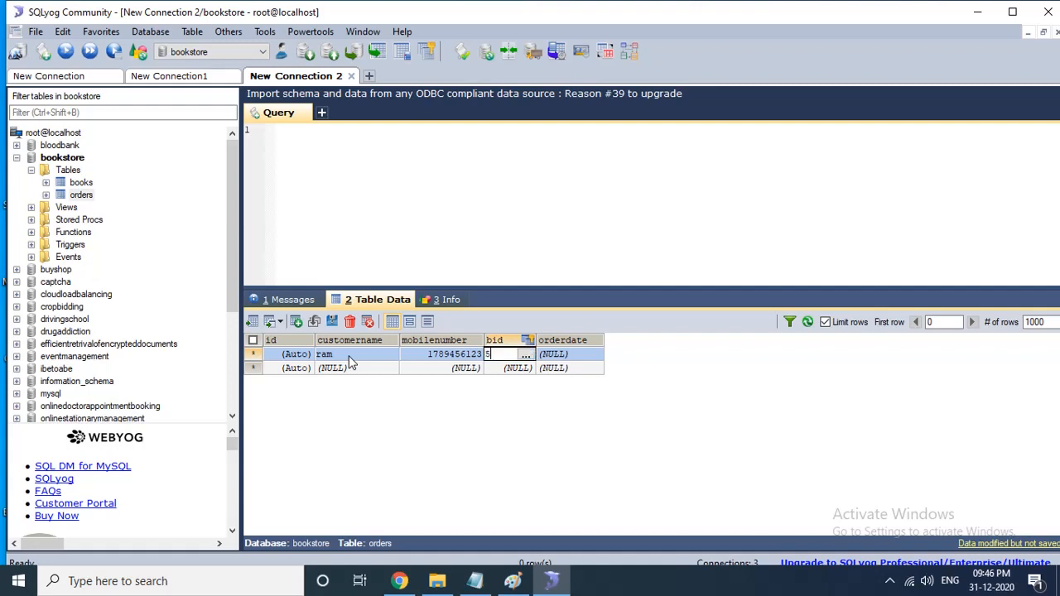
right_click(476, 399)
click(471, 448)
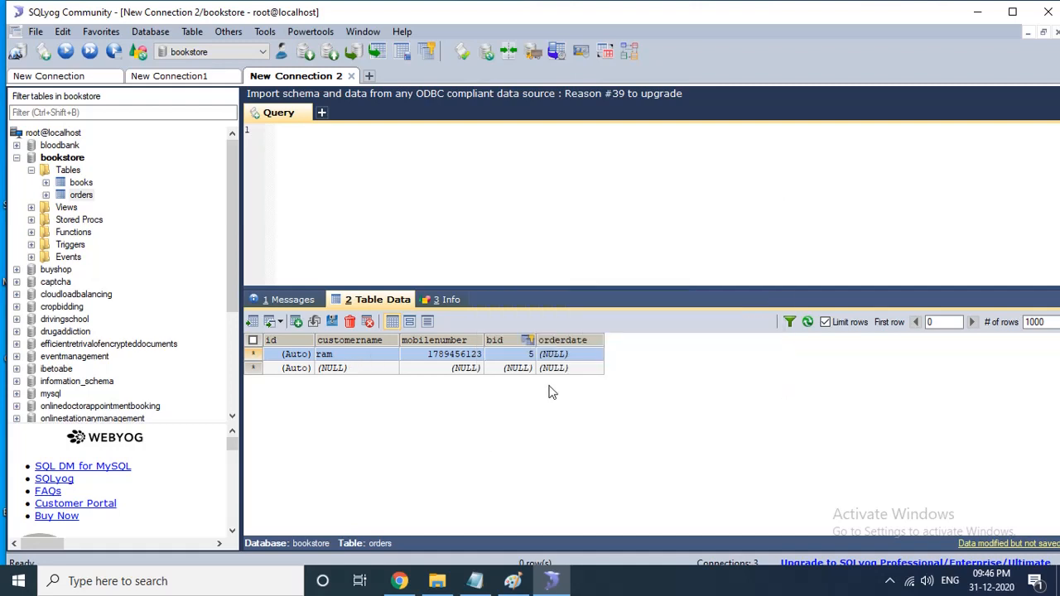
click(575, 354)
click(690, 437)
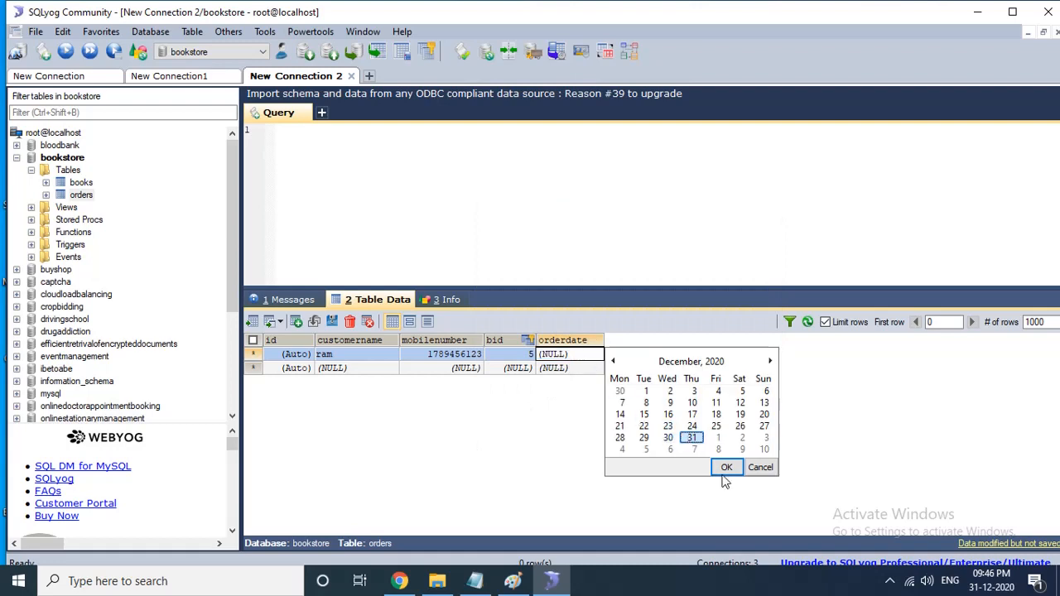
click(726, 469)
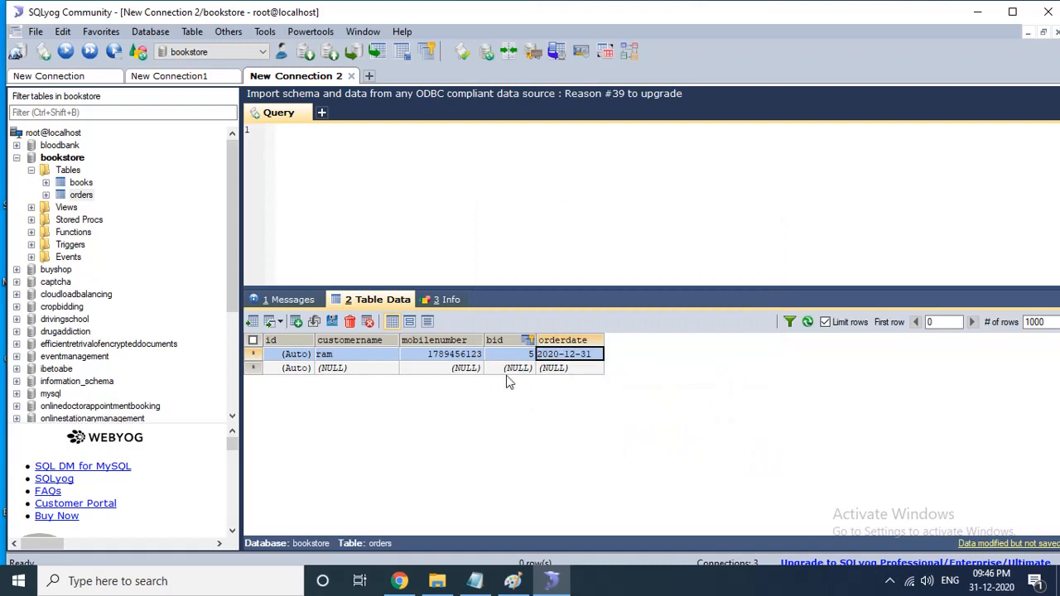
click(332, 322)
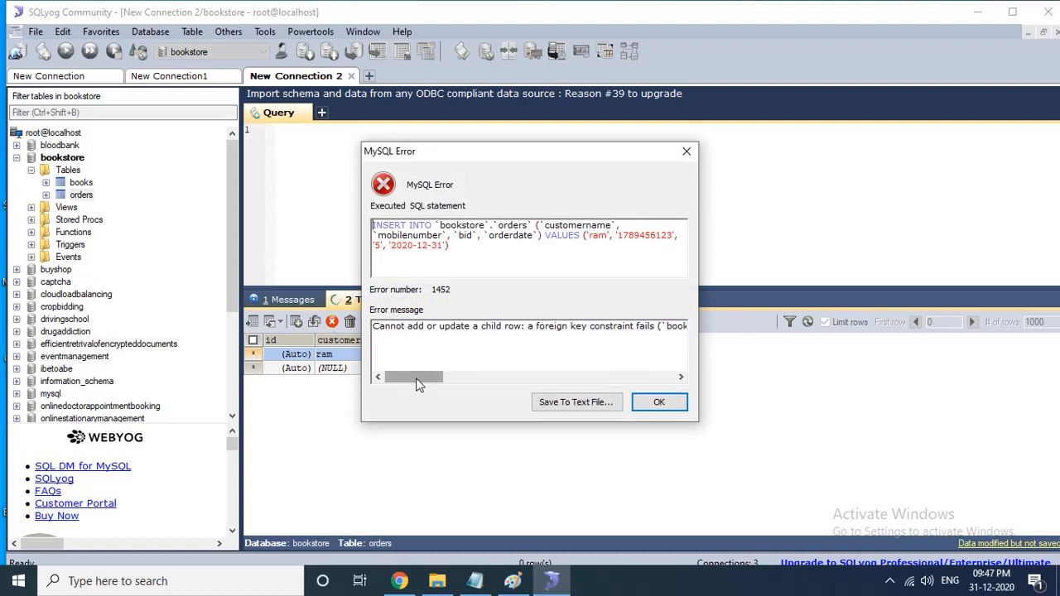
- Scroll through the foreign key error message and close the error dialog
drag(418, 385, 509, 381)
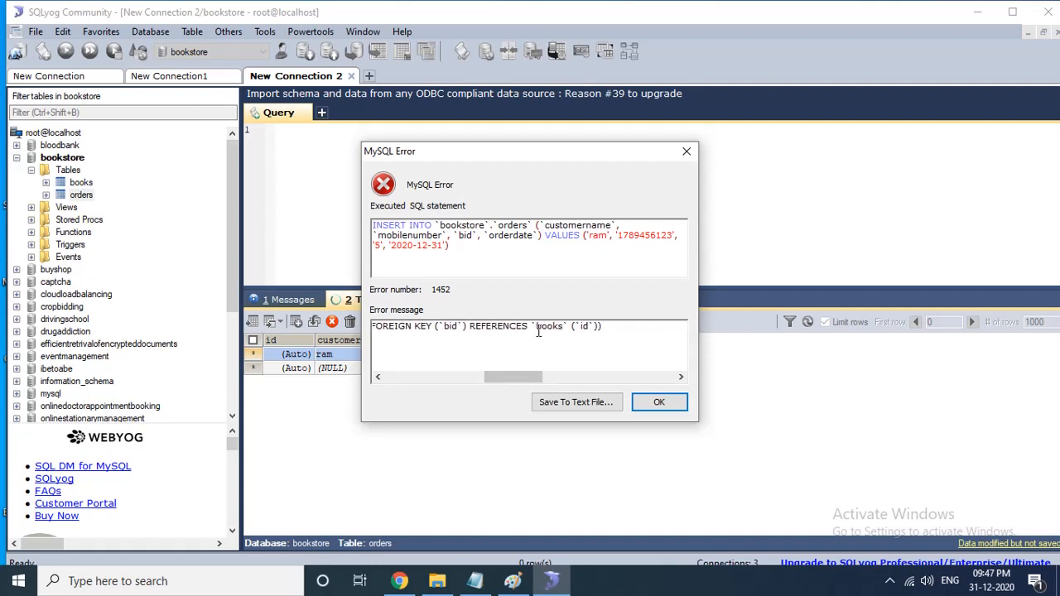
right_click(604, 327)
click(715, 473)
click(681, 404)
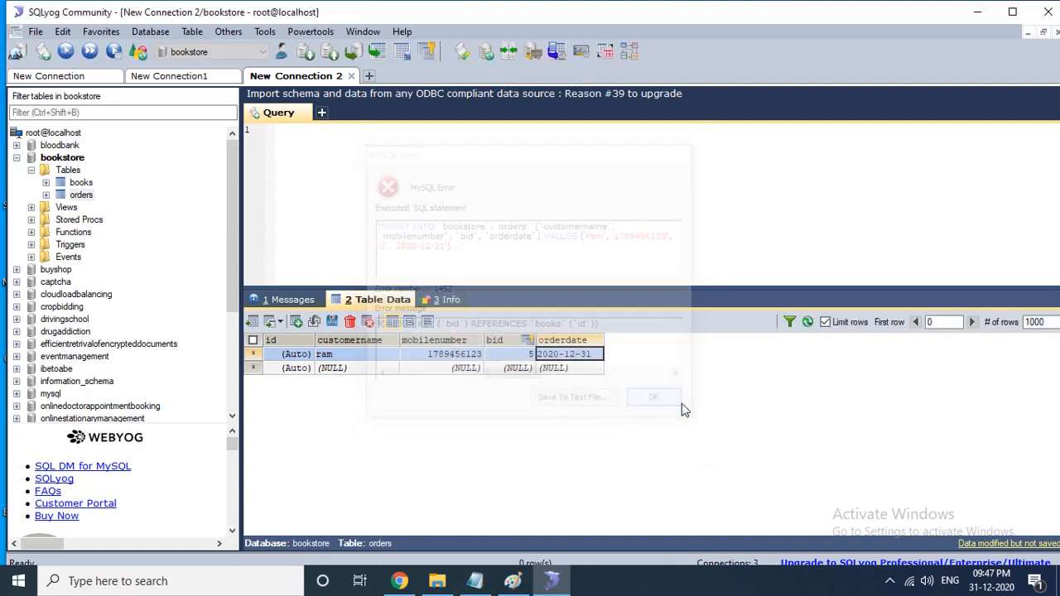
- Switch back and forth between the books and orders tables to check which book ids exist
click(82, 184)
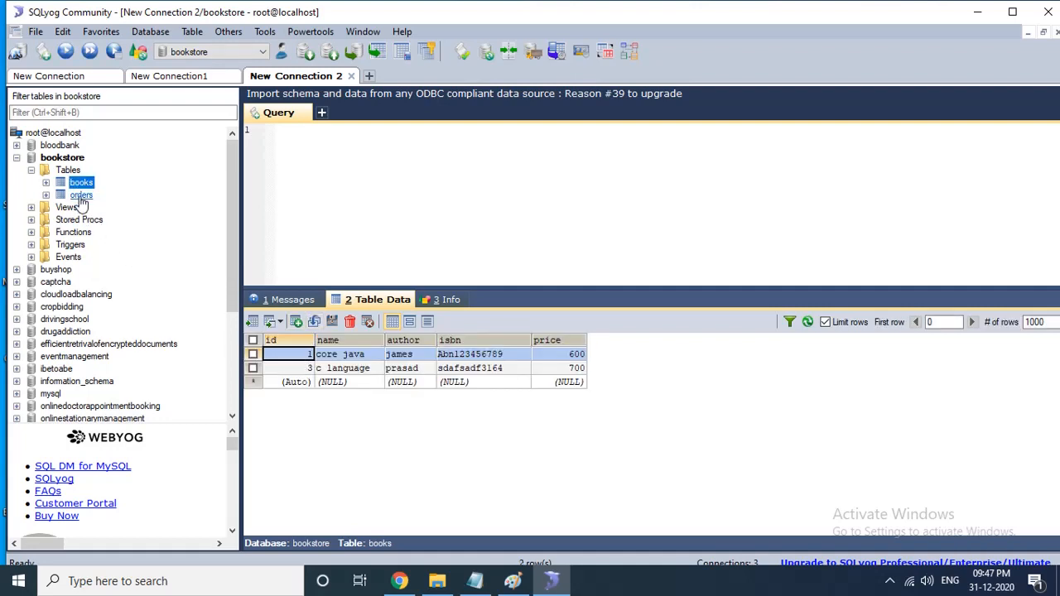
click(81, 196)
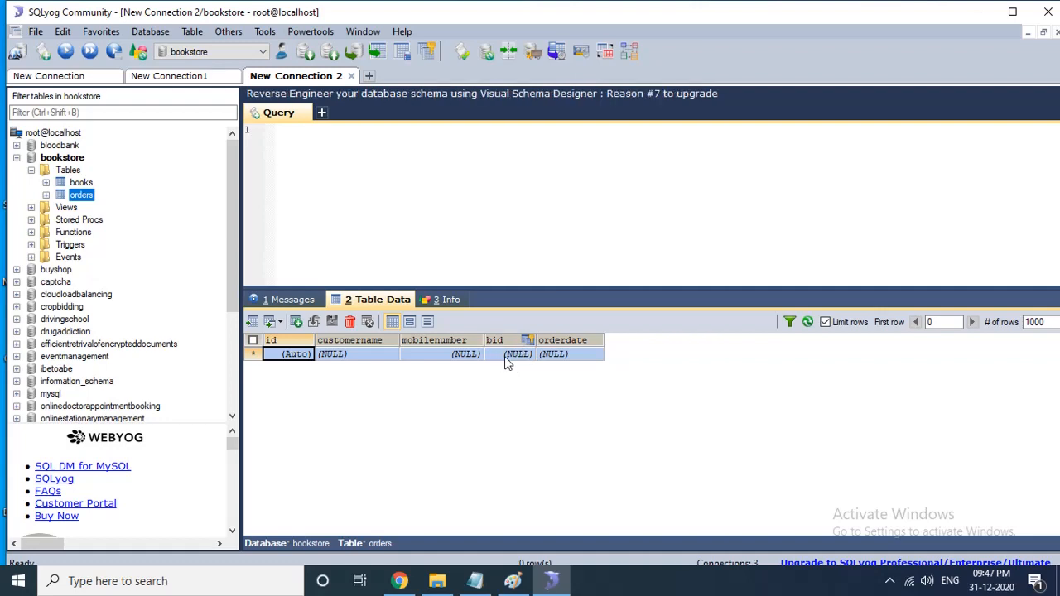
click(81, 182)
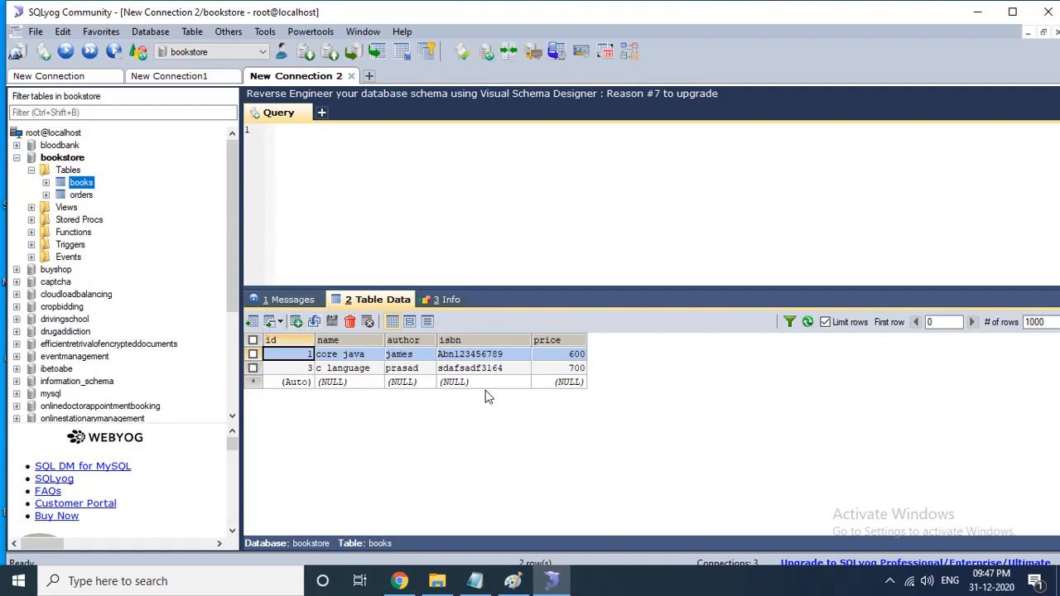
click(81, 195)
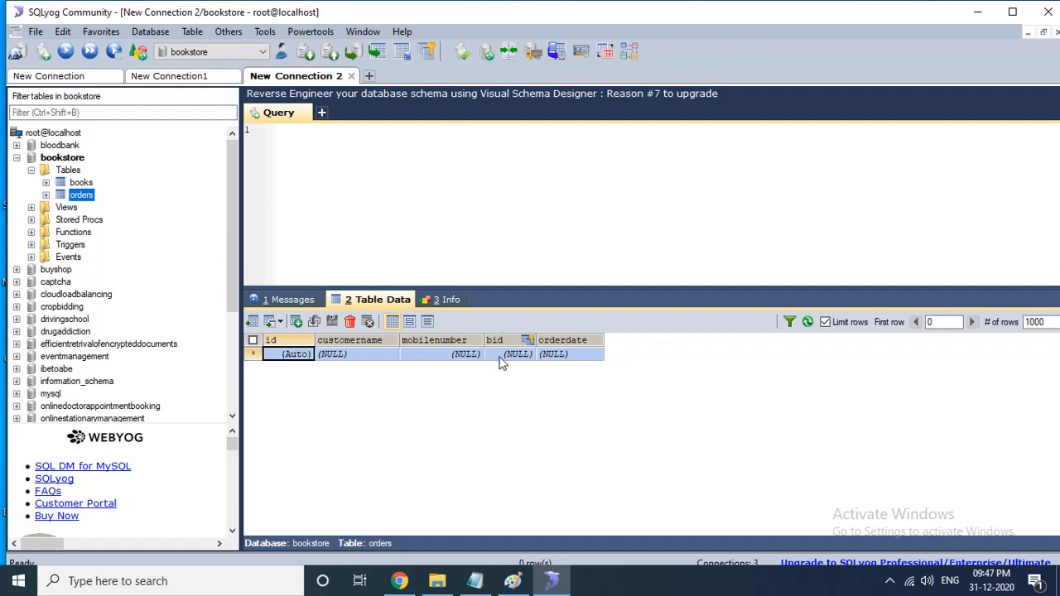
click(81, 182)
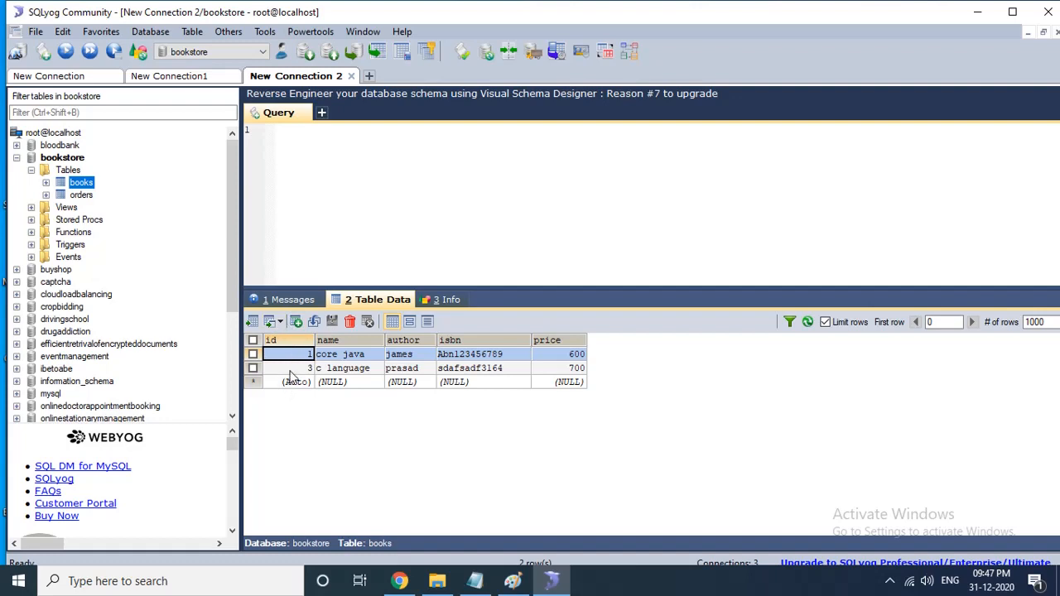
click(82, 196)
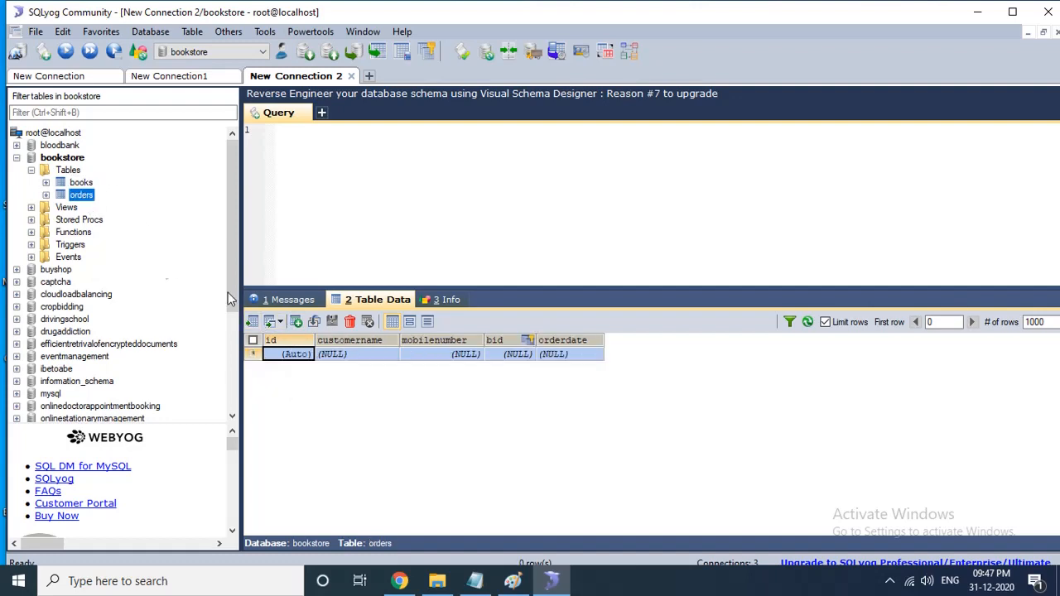
- Add an orders row with a customer name, a mobile number, bid 1 and order date 2020-12-31, and save it
click(507, 345)
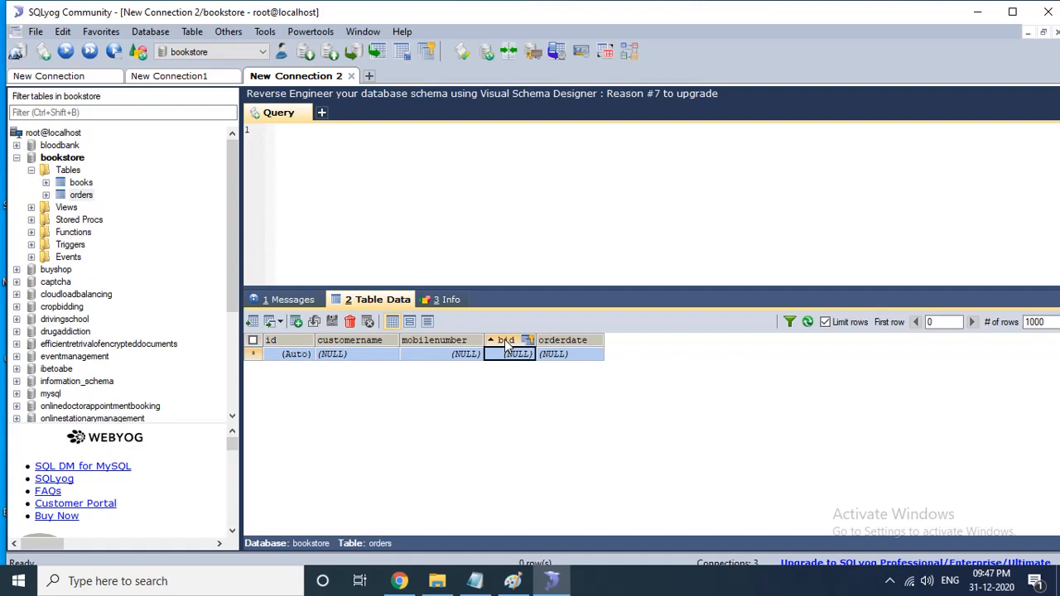
click(333, 355)
text(ram)
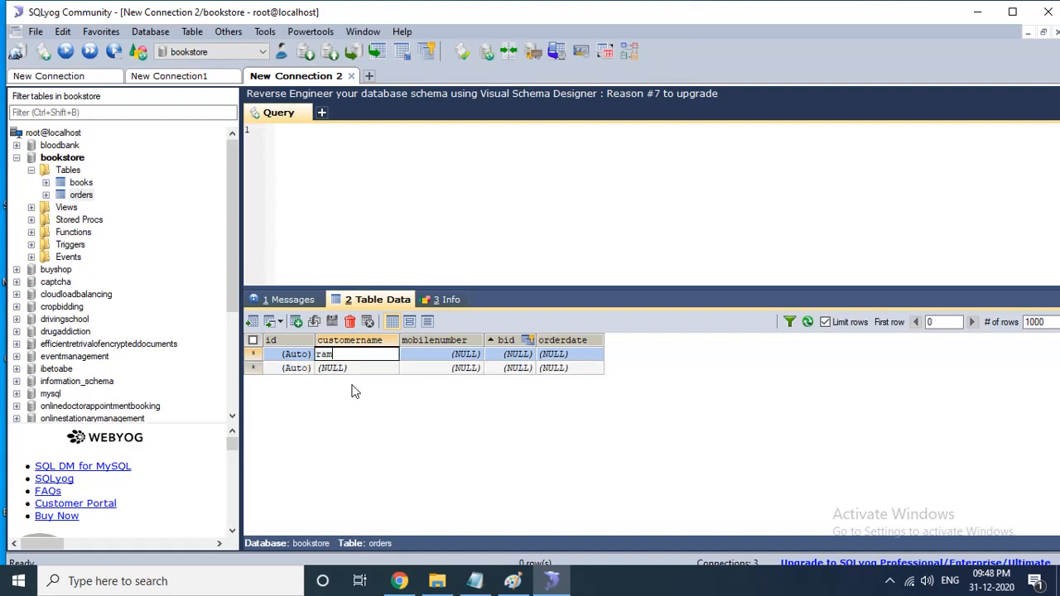
key(Tab)
text(9)
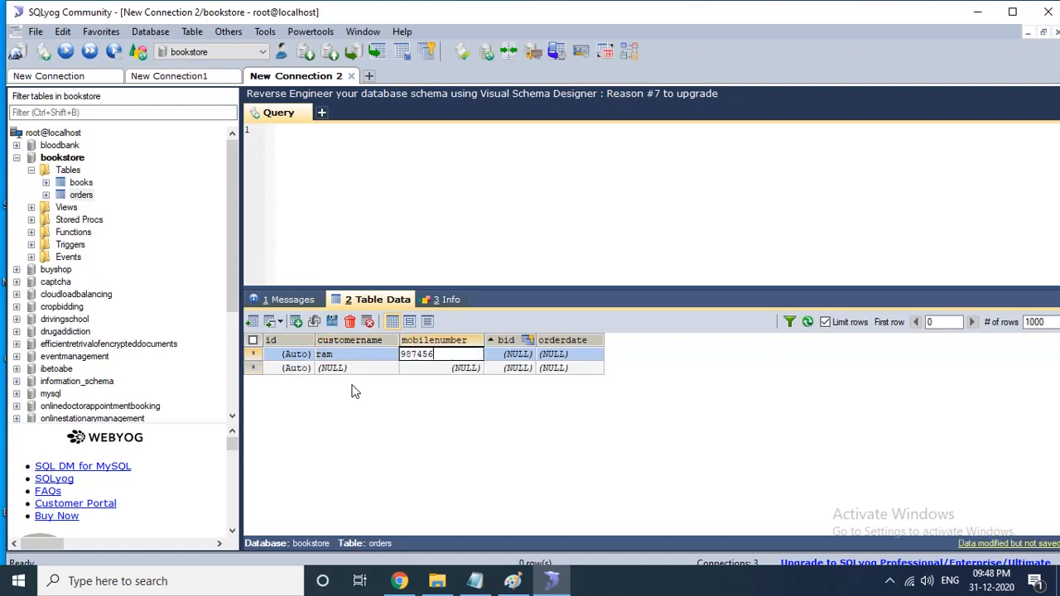
key(Tab)
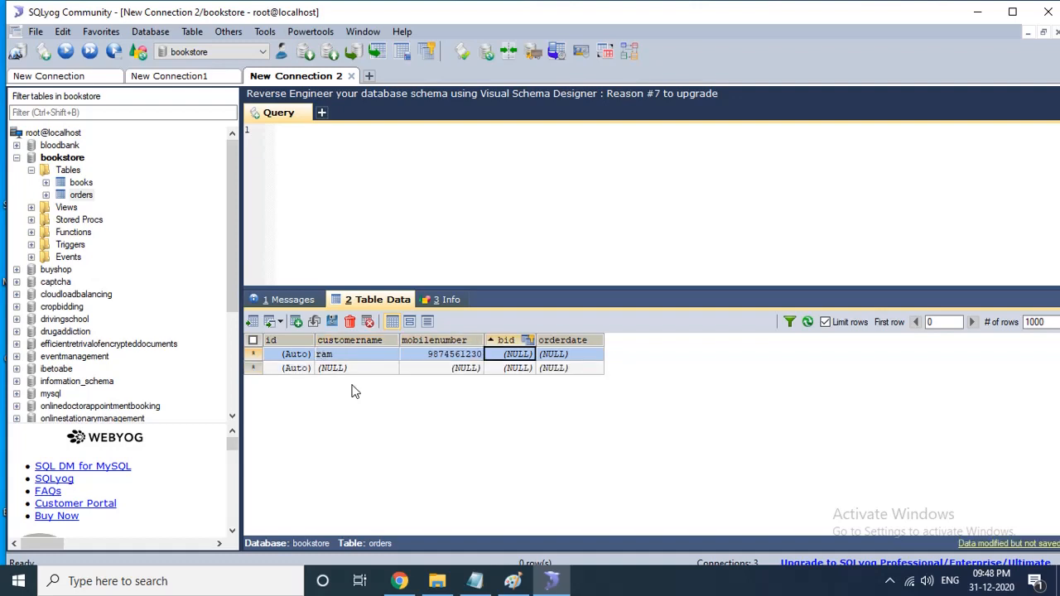
text(1)
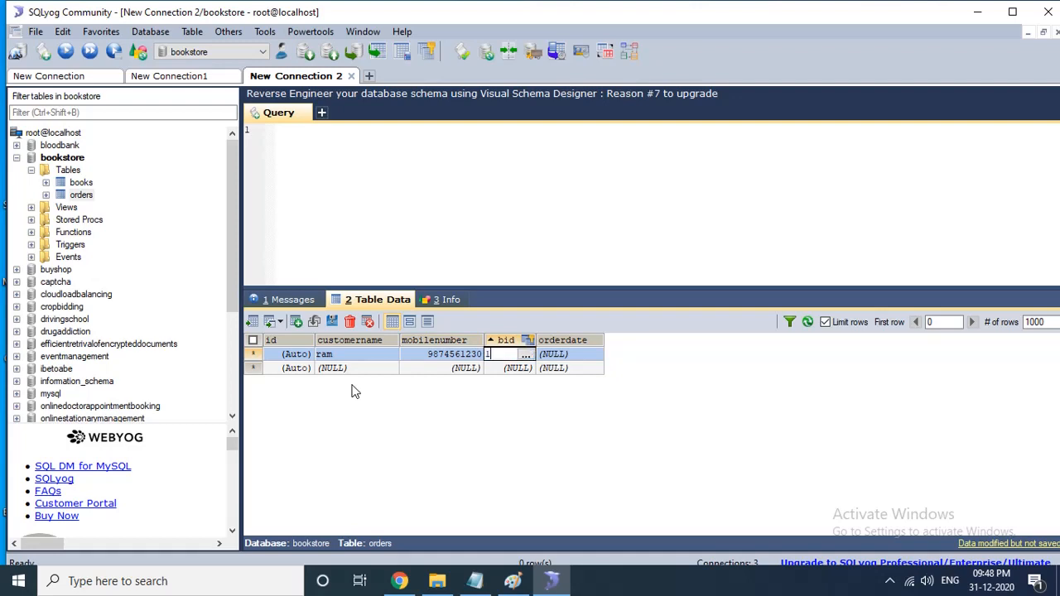
key(Tab)
click(570, 357)
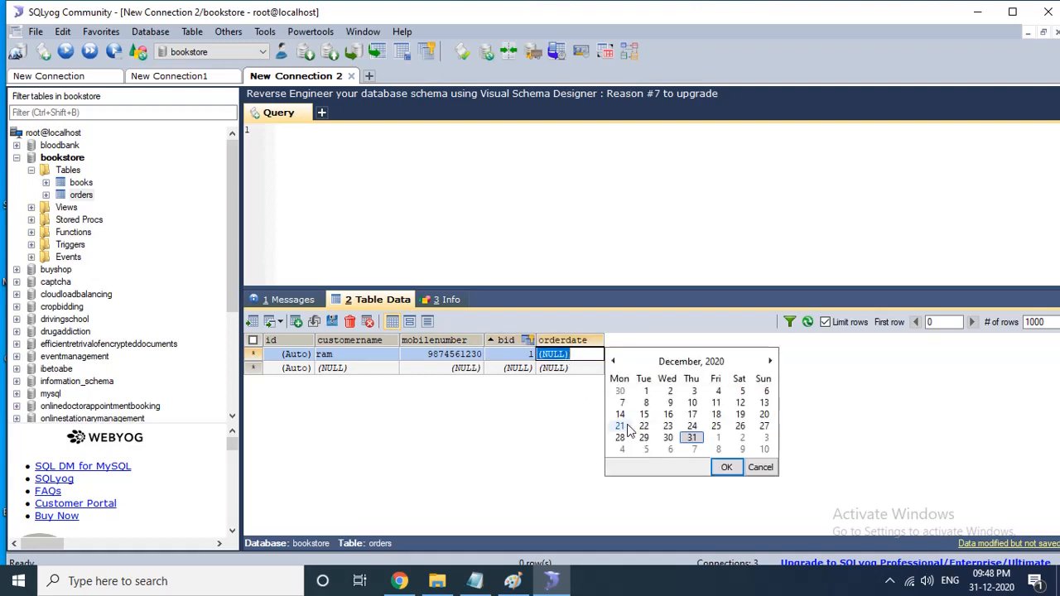
click(690, 440)
click(728, 467)
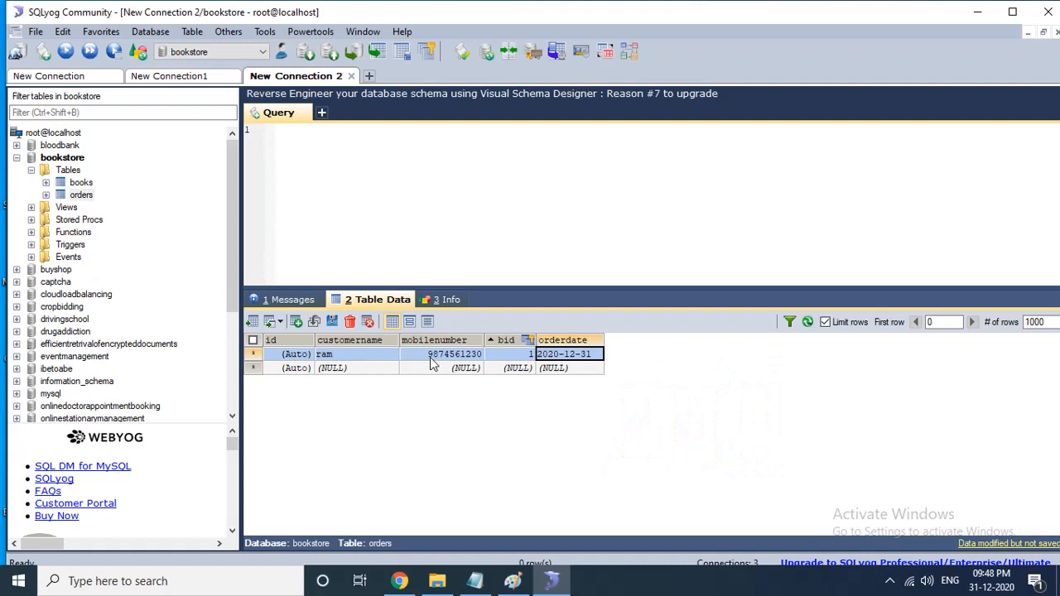
click(333, 324)
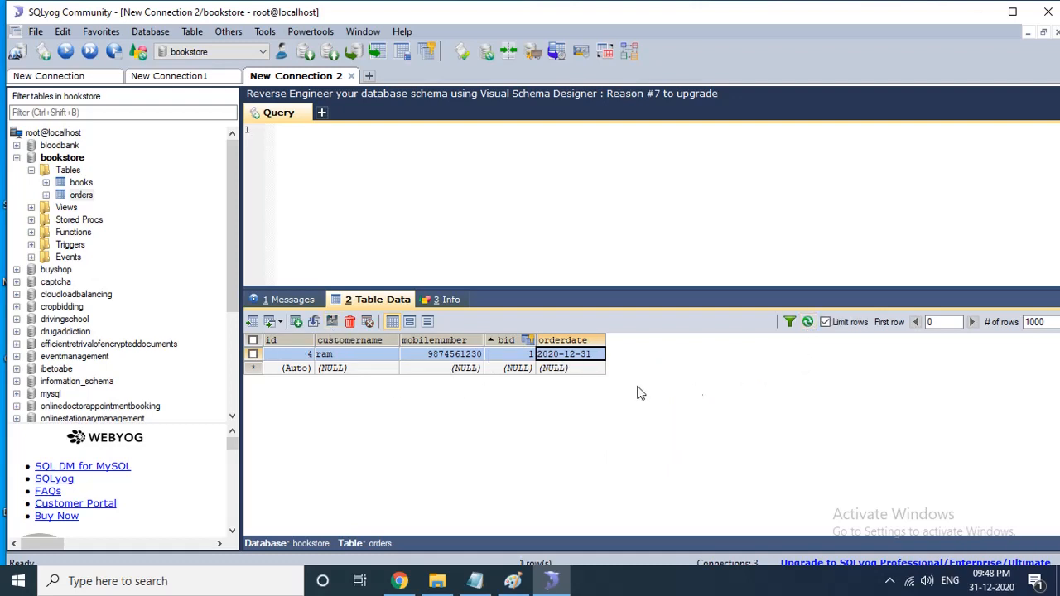
- Try to save a new orders row with a customer name, a mobile number, bid 2 and order date 2020-12-31
click(340, 371)
text(ramesh)
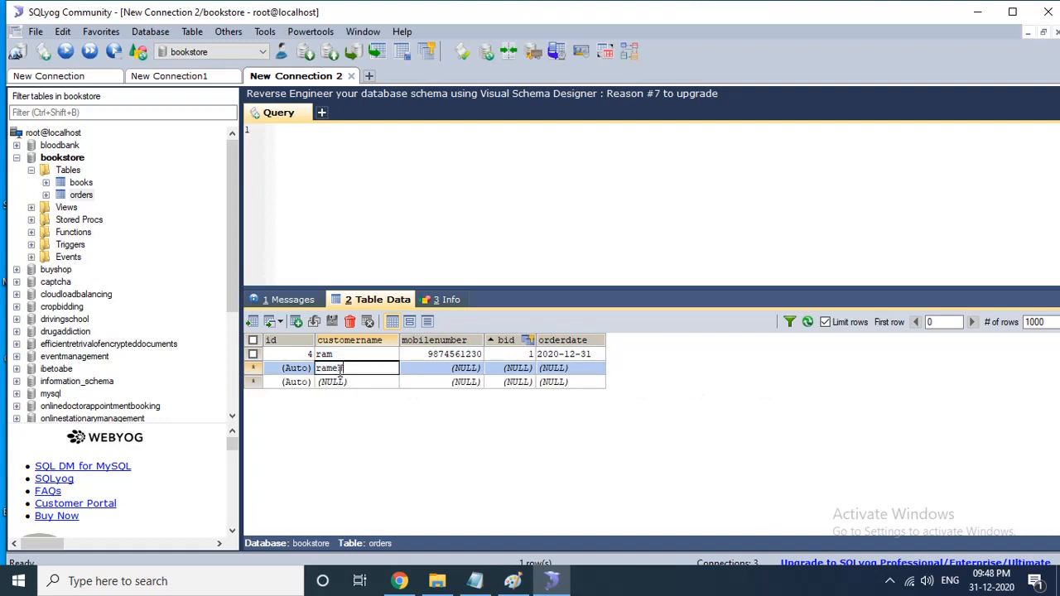
key(Tab)
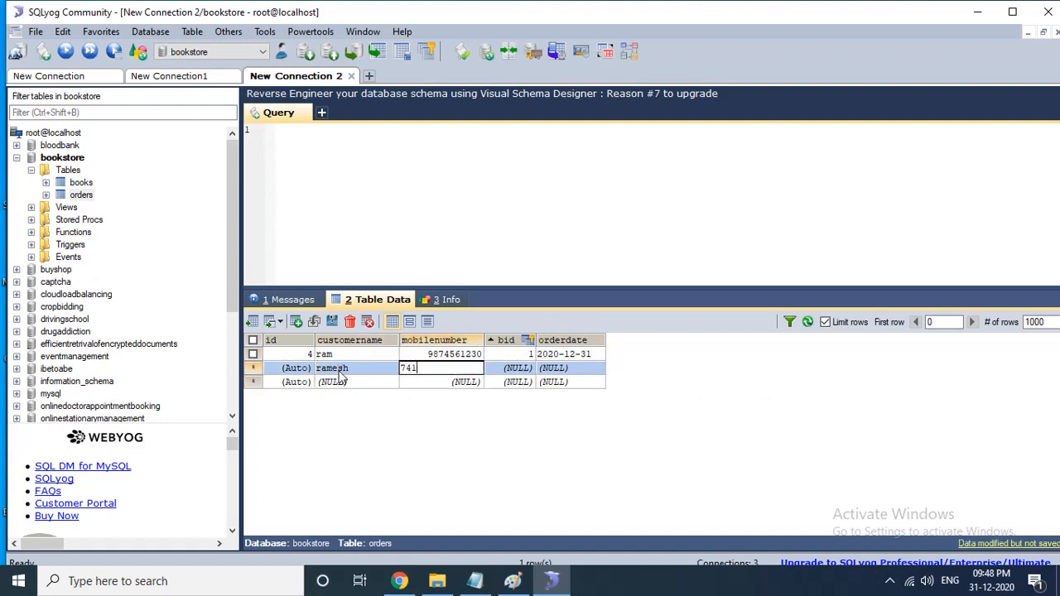
key(Tab)
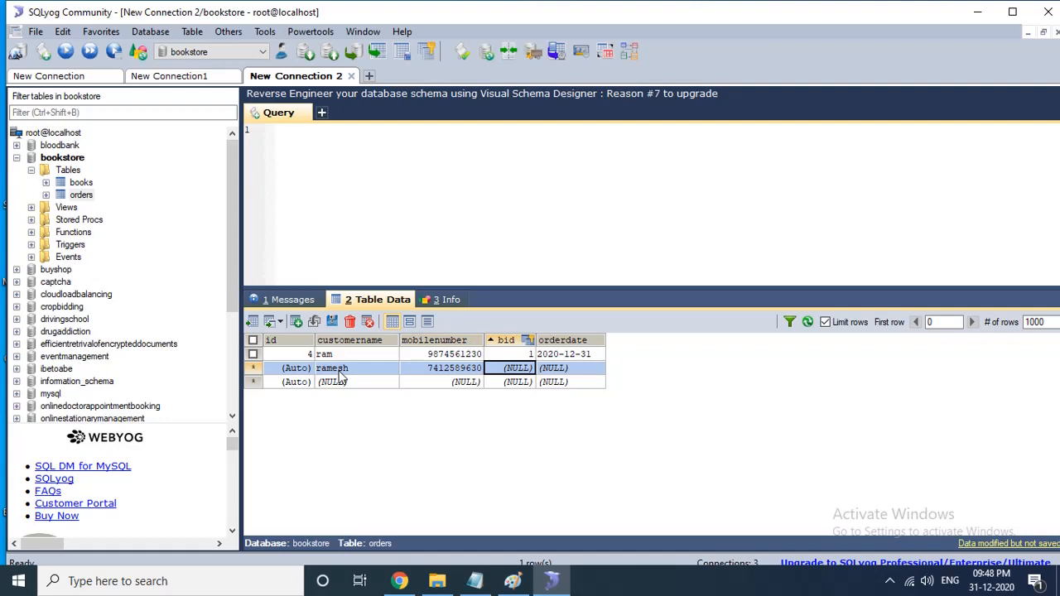
key(Tab)
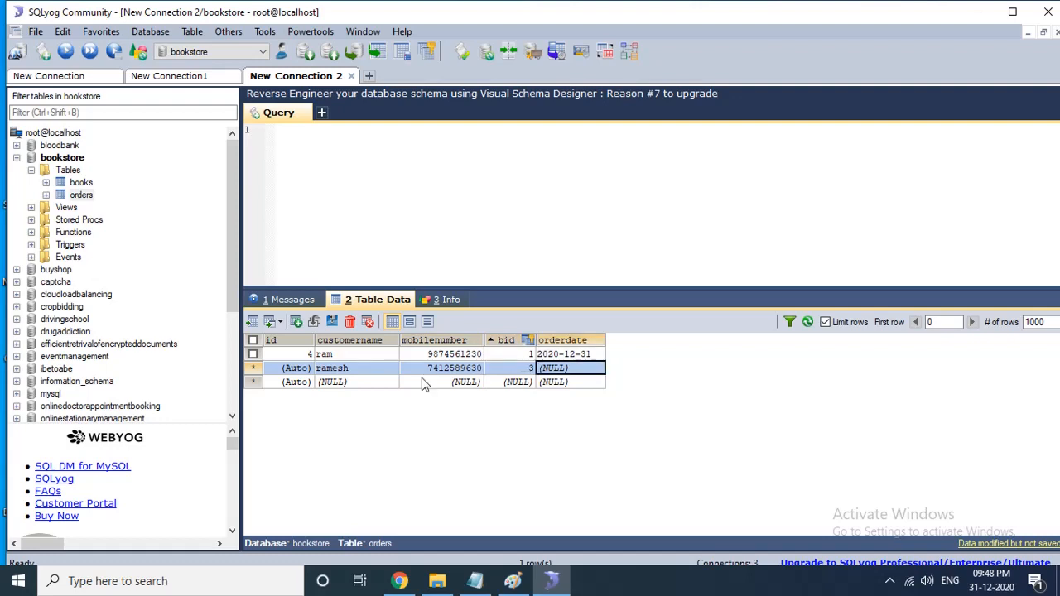
click(530, 369)
text(3)
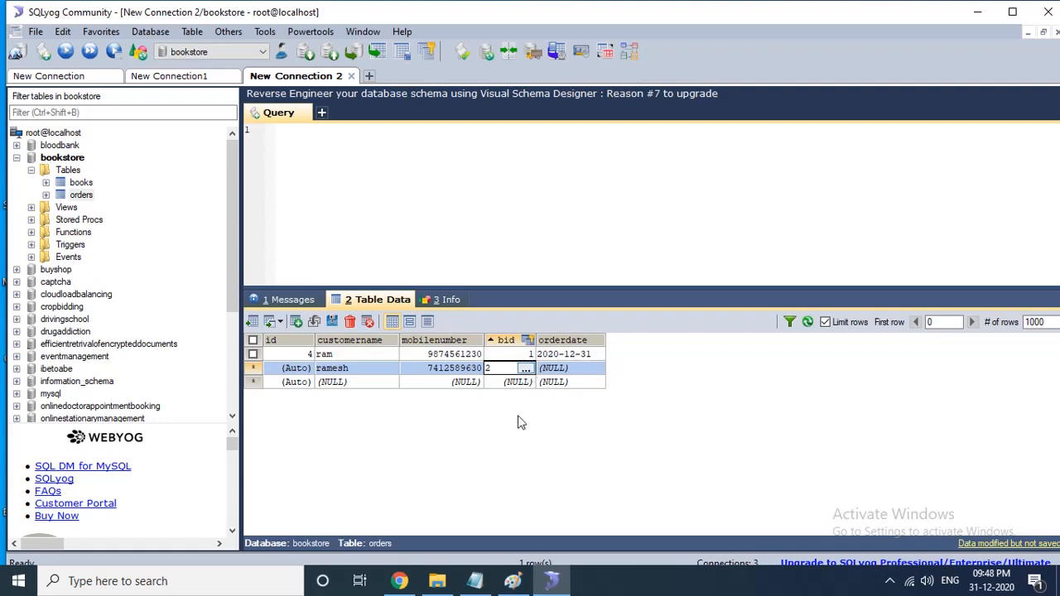
click(518, 415)
click(568, 370)
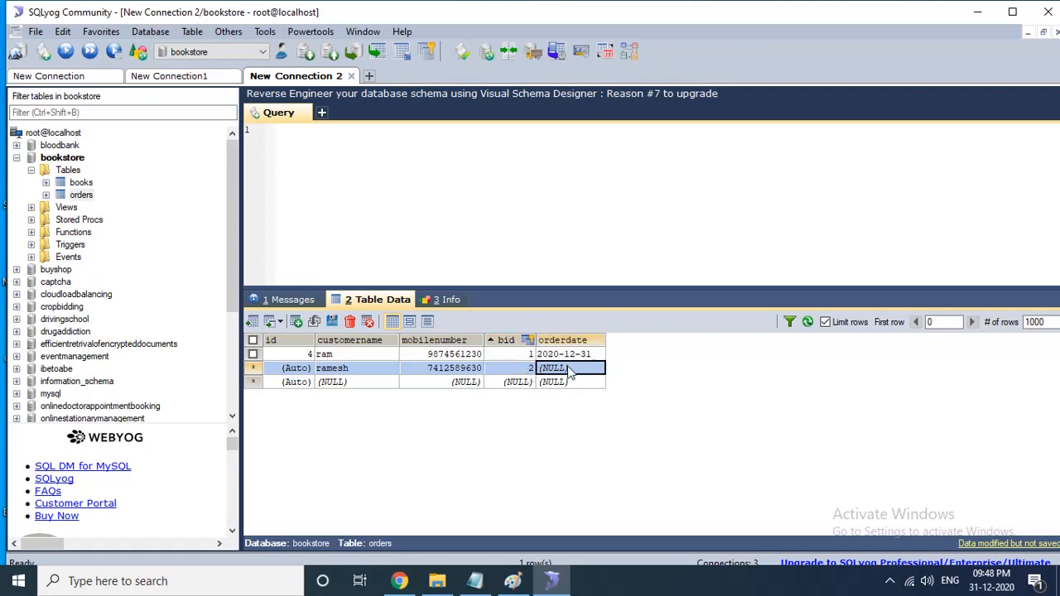
click(568, 369)
click(693, 452)
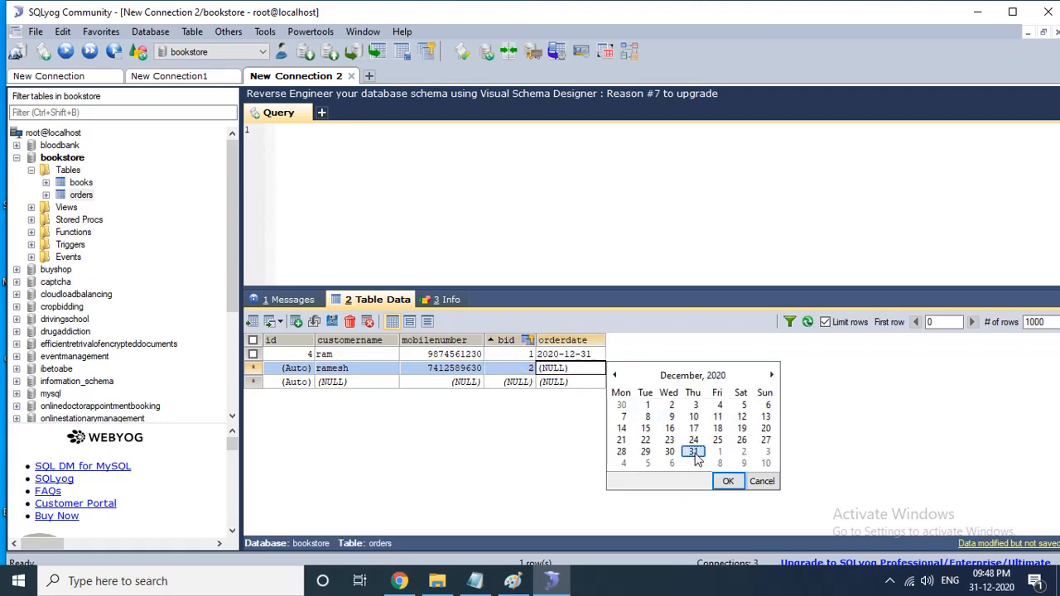
click(728, 482)
click(331, 324)
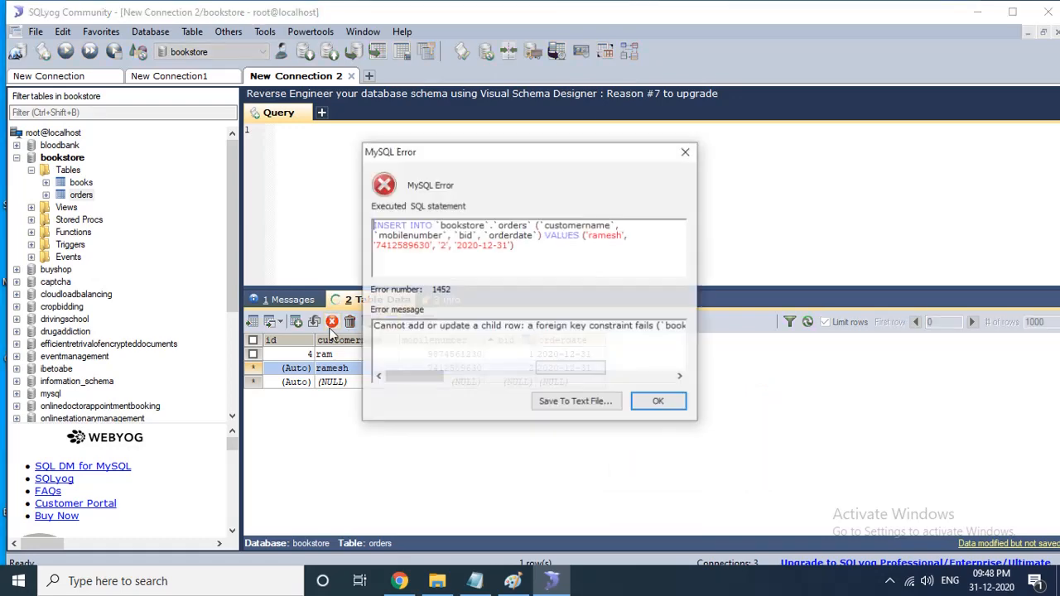
- Close the foreign key error dialog and refresh the orders table data
drag(395, 375, 358, 382)
click(659, 402)
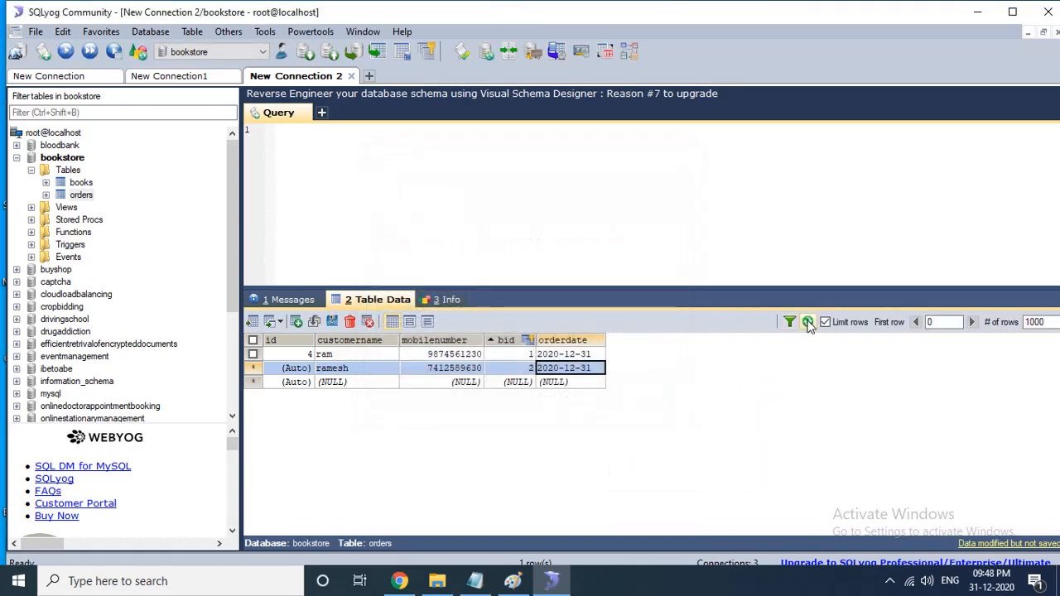
click(807, 322)
click(537, 343)
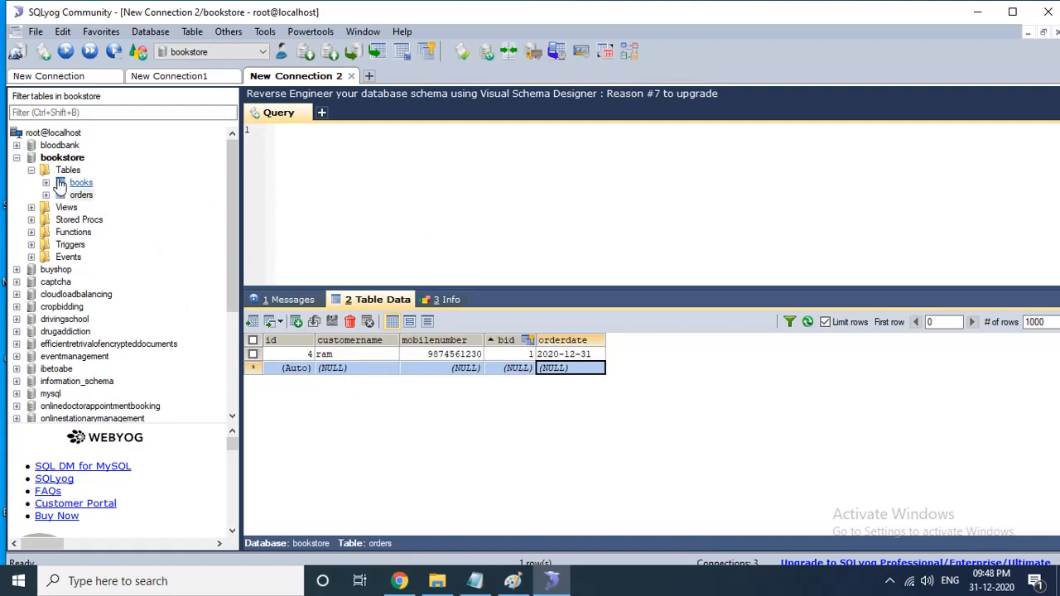
right_click(81, 199)
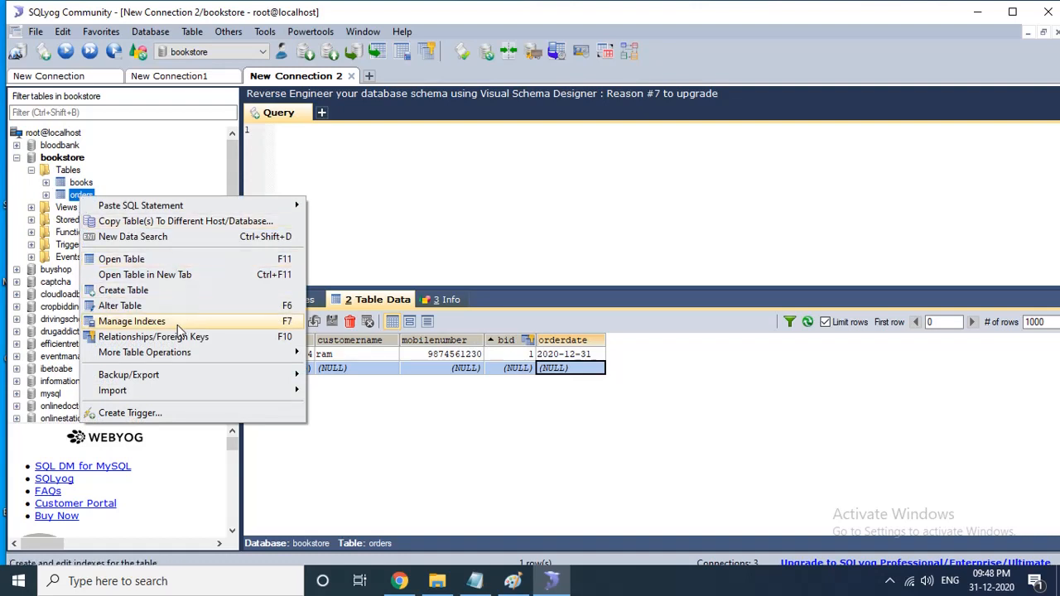
mouse_move(174, 357)
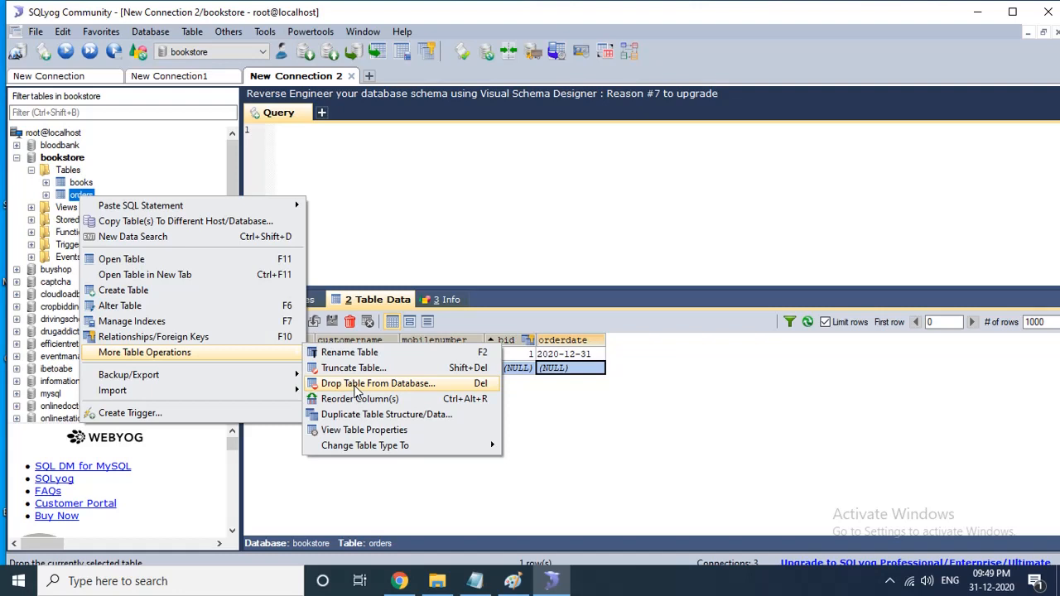
click(352, 369)
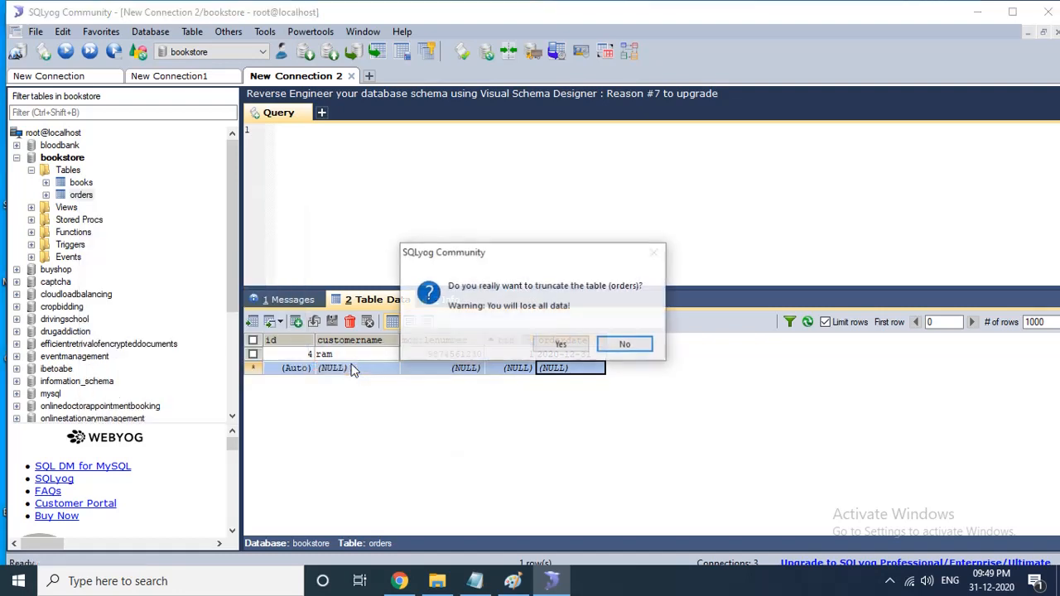
click(626, 346)
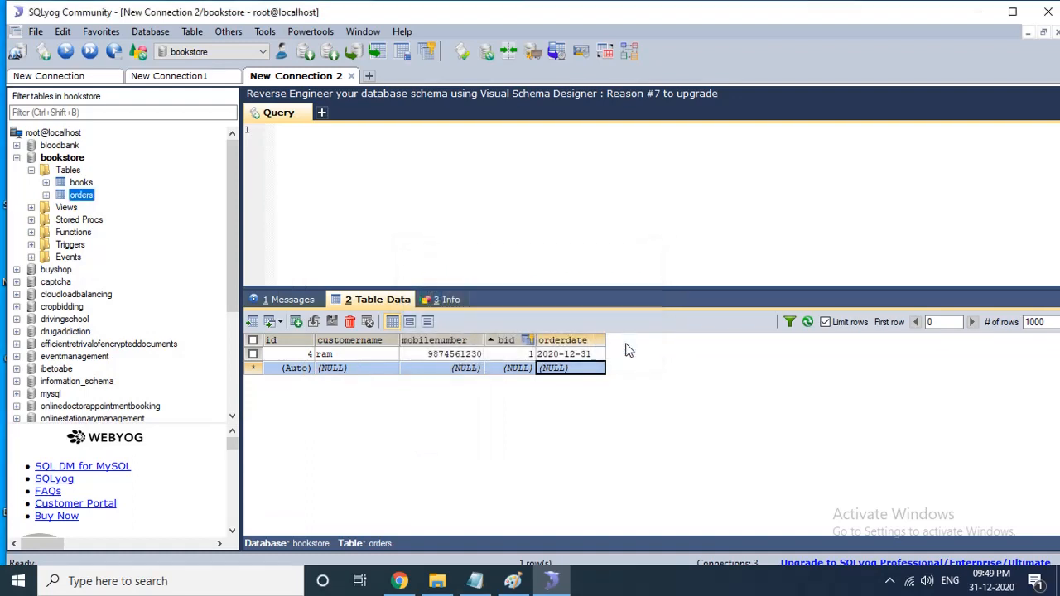
right_click(87, 199)
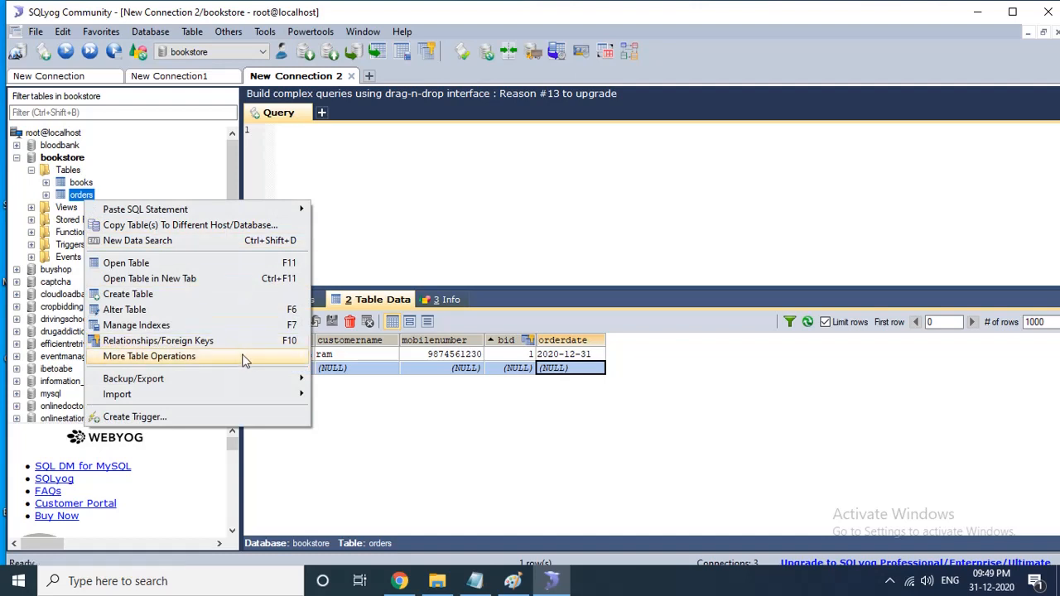
mouse_move(252, 362)
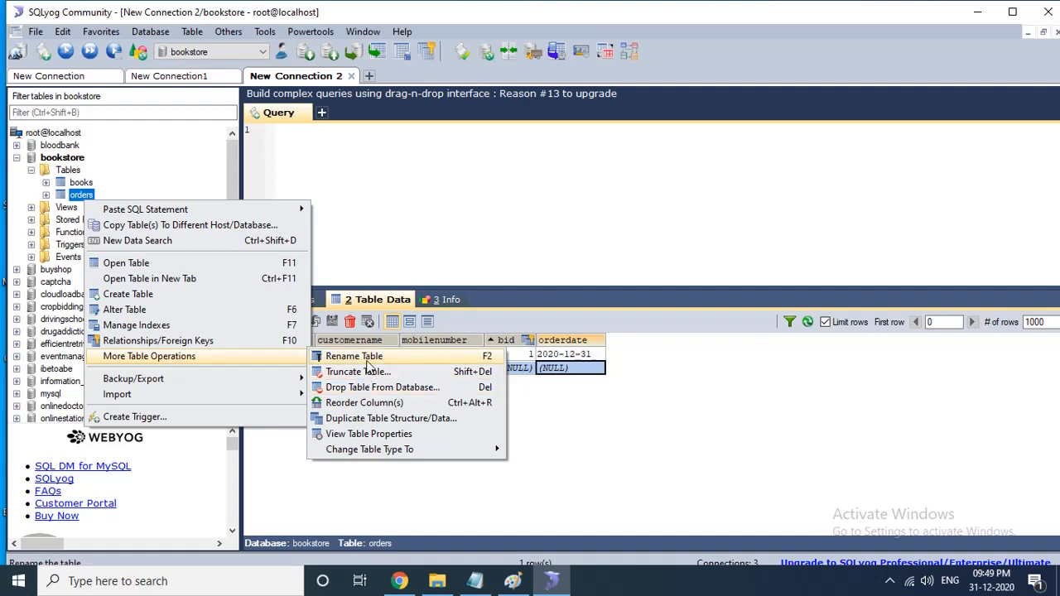
click(554, 441)
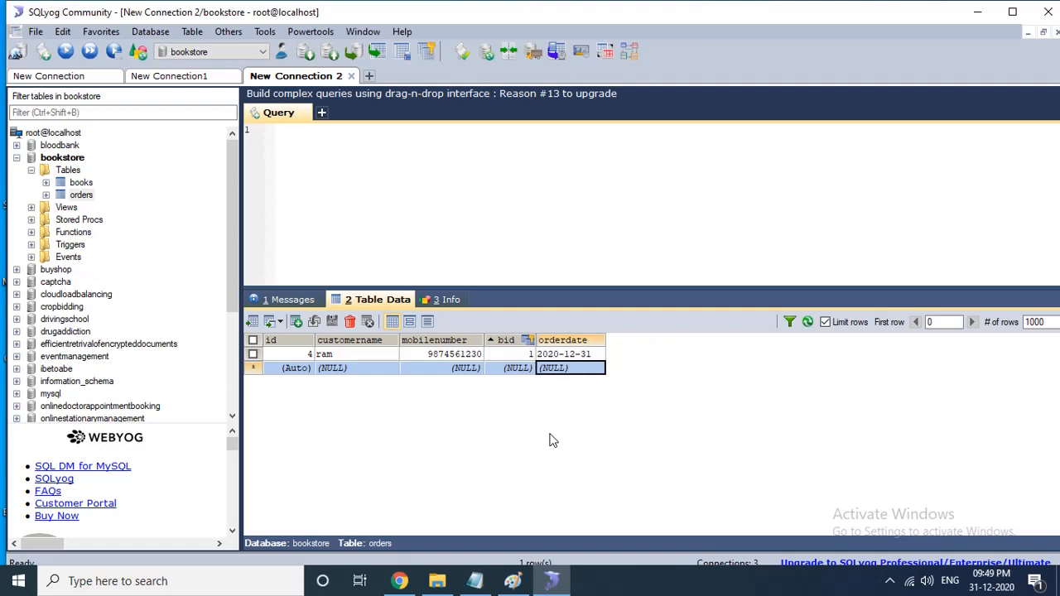
- Alter the orders table to add a no_of_books column of type int, length 5, save it, and refresh the data
right_click(84, 202)
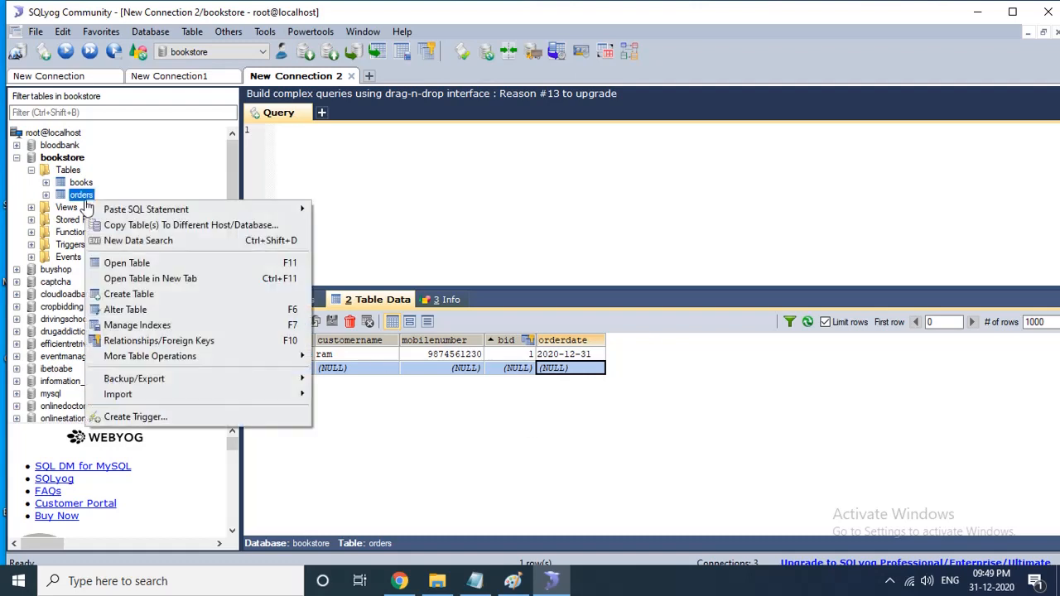
click(140, 310)
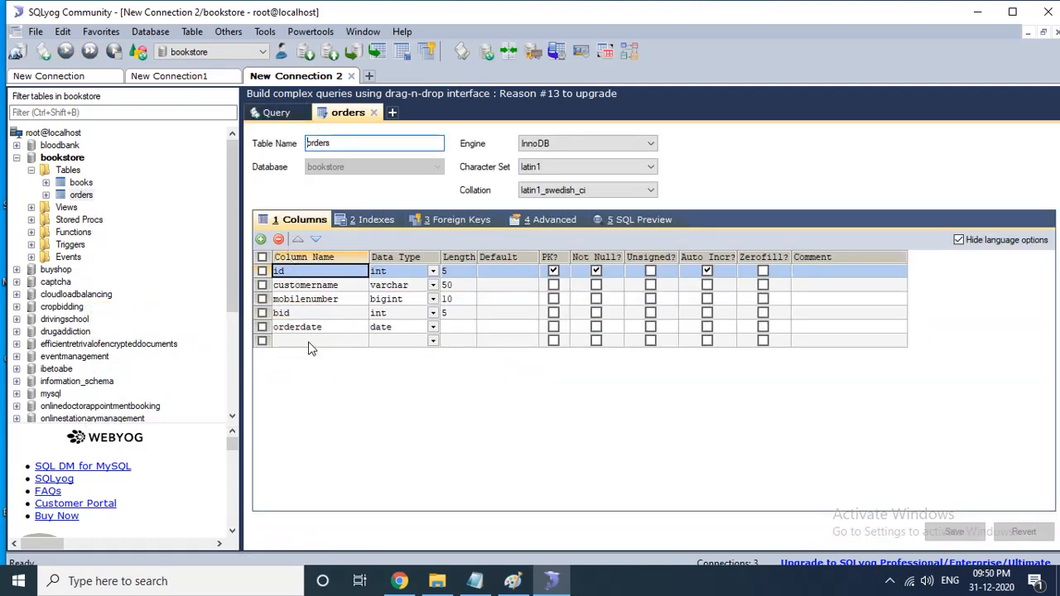
click(309, 343)
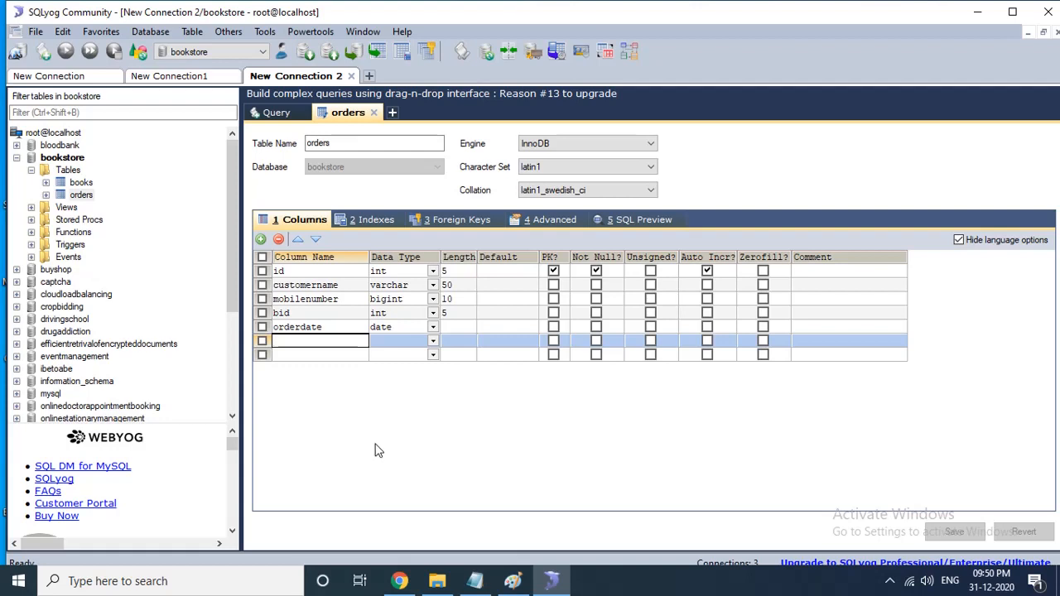
text(no_of_books)
key(Tab)
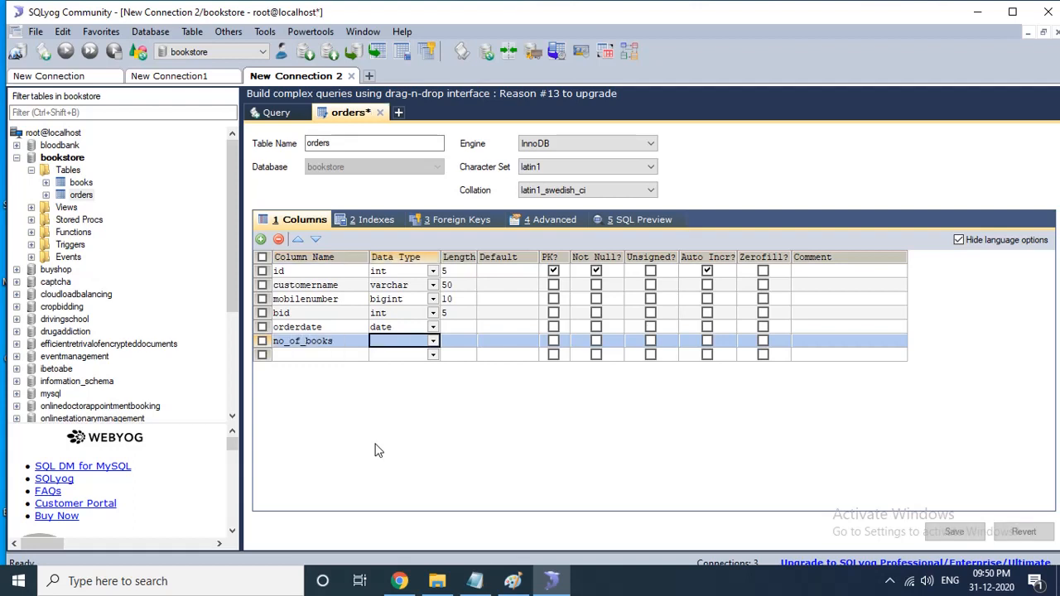
text(int)
key(Tab)
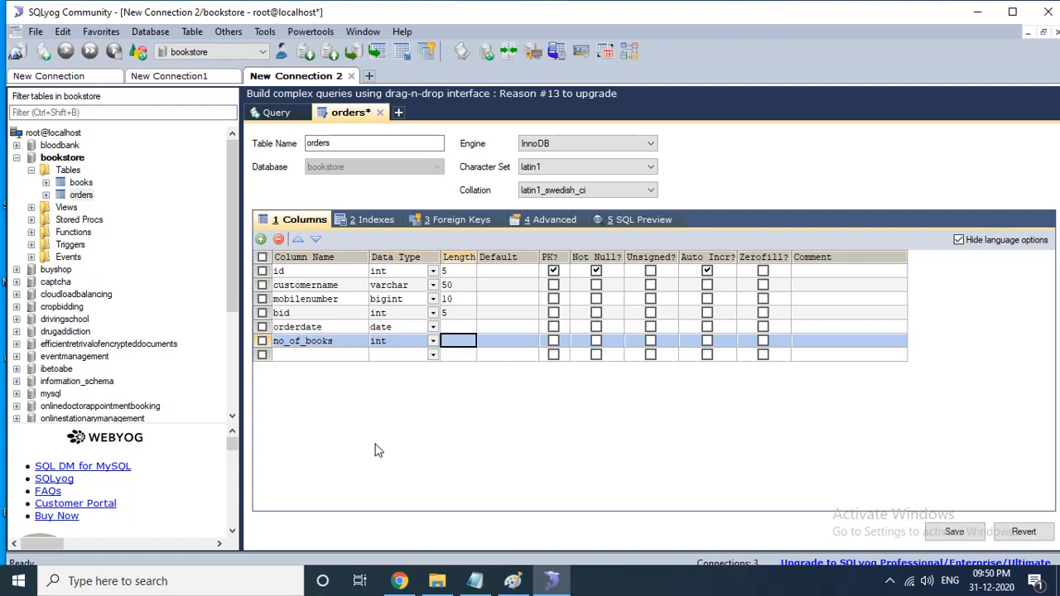
text(5)
click(952, 535)
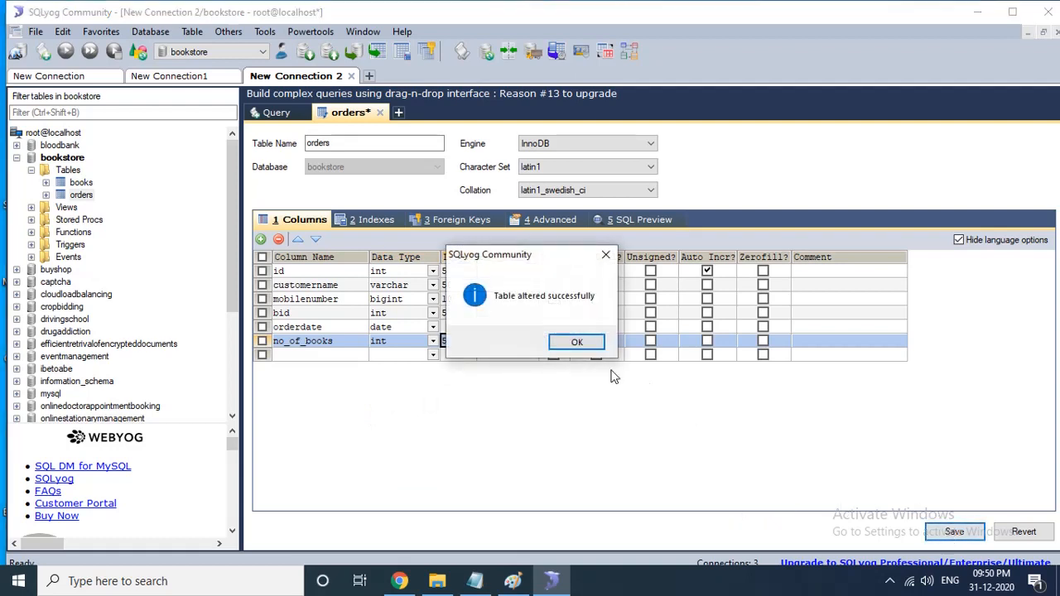
click(575, 343)
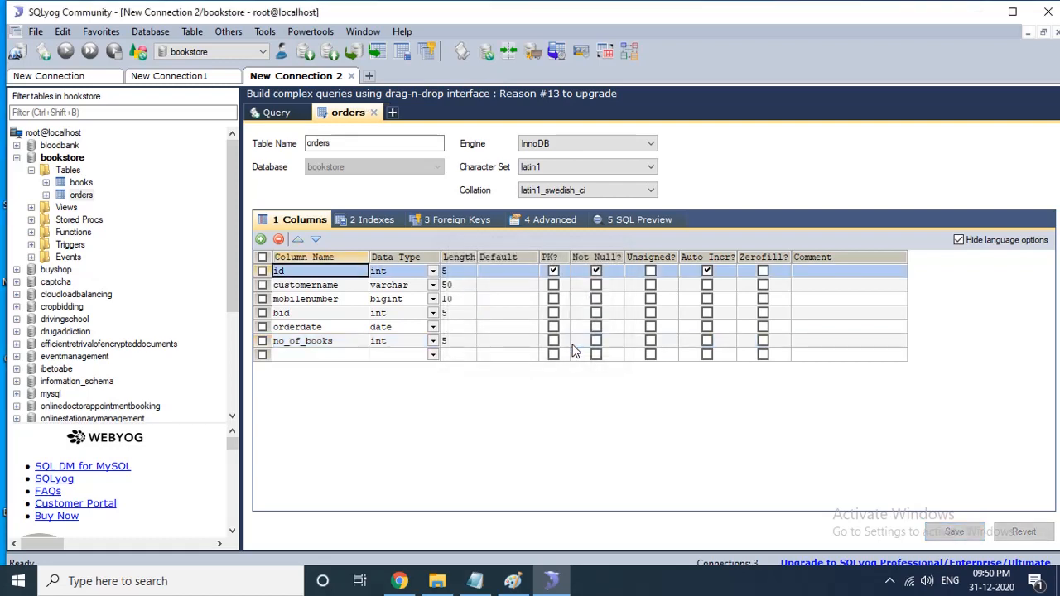
click(374, 113)
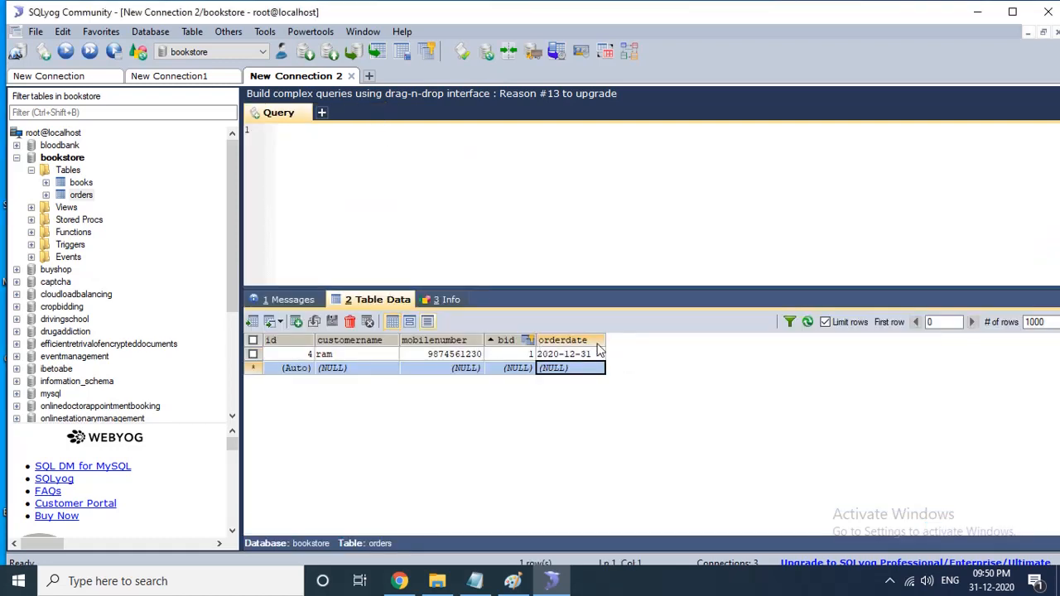
click(808, 323)
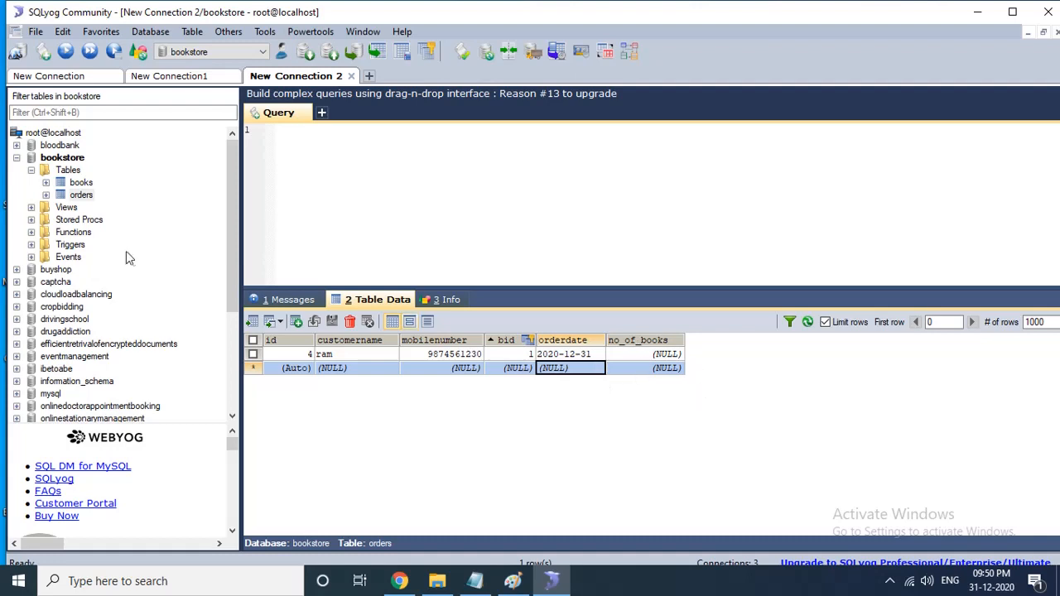
right_click(81, 196)
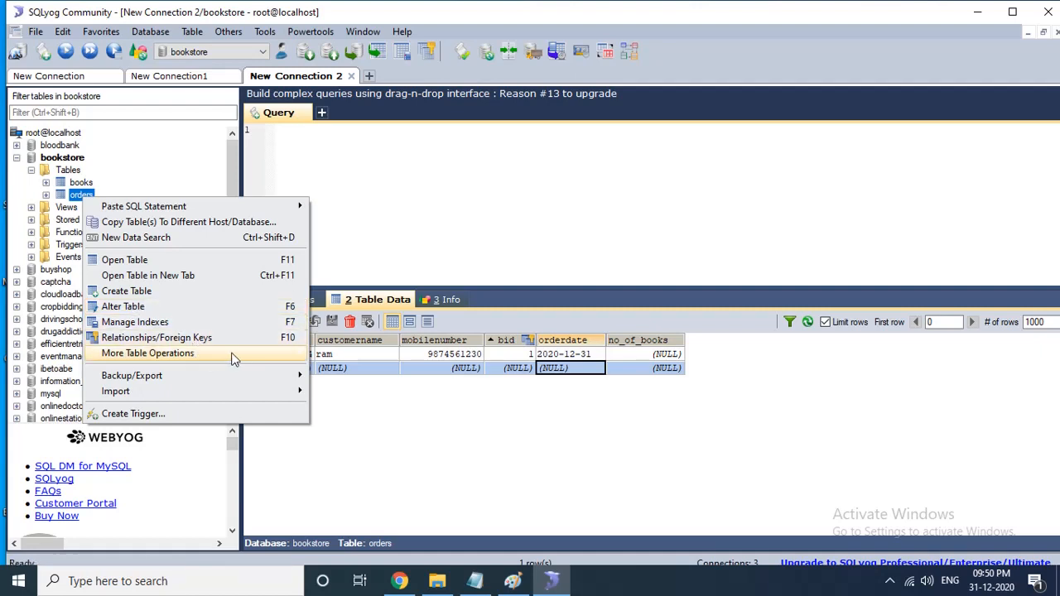
mouse_move(236, 355)
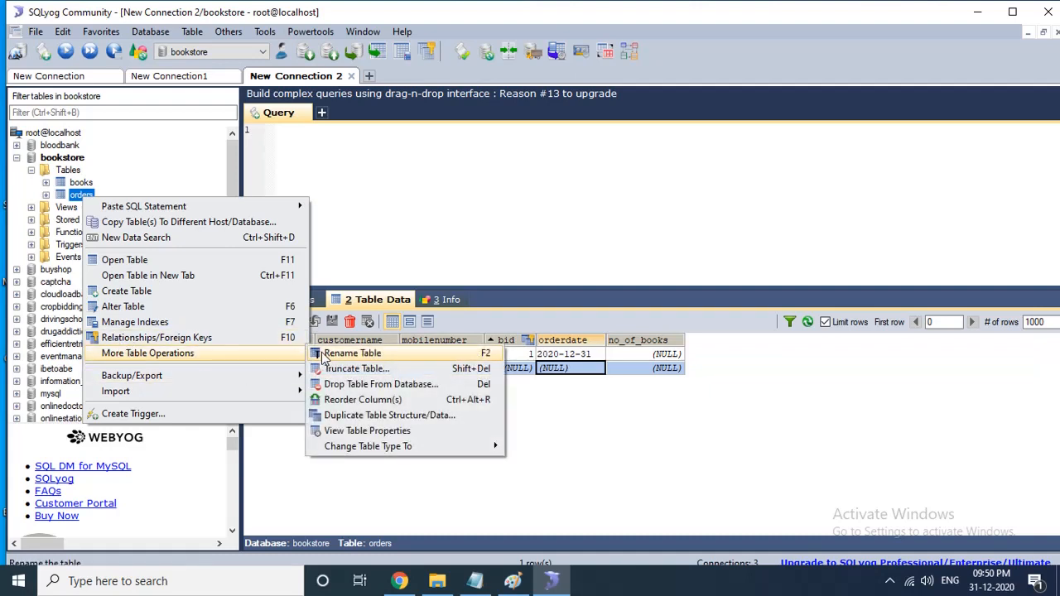
click(367, 191)
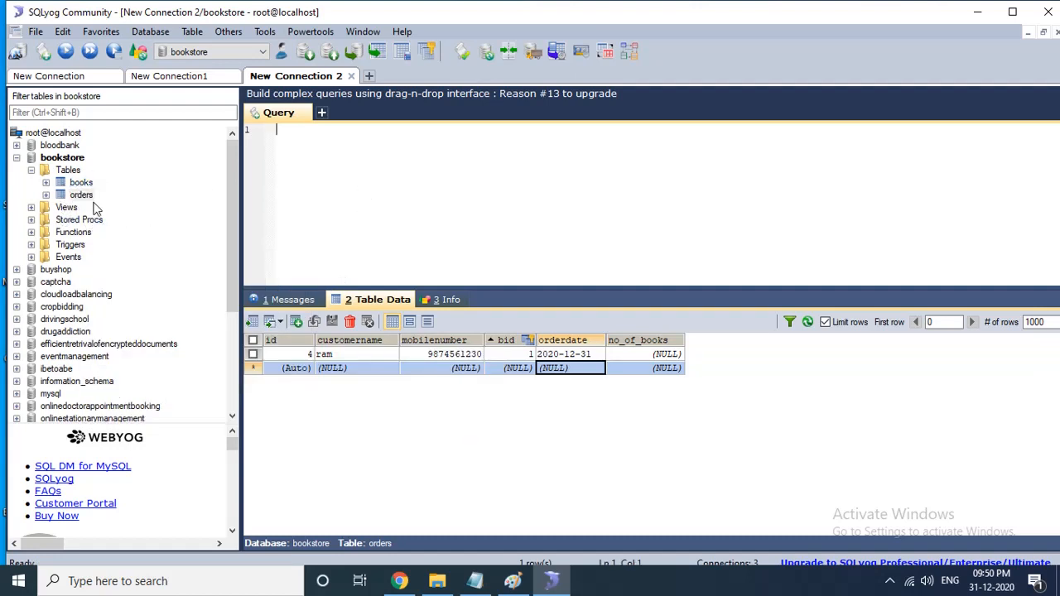
click(69, 163)
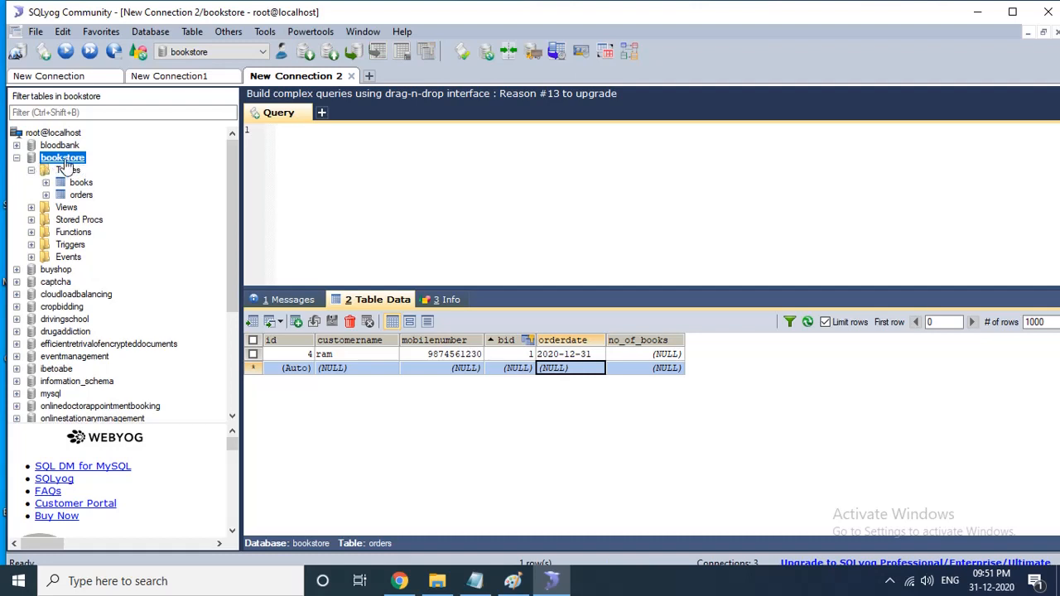
right_click(68, 164)
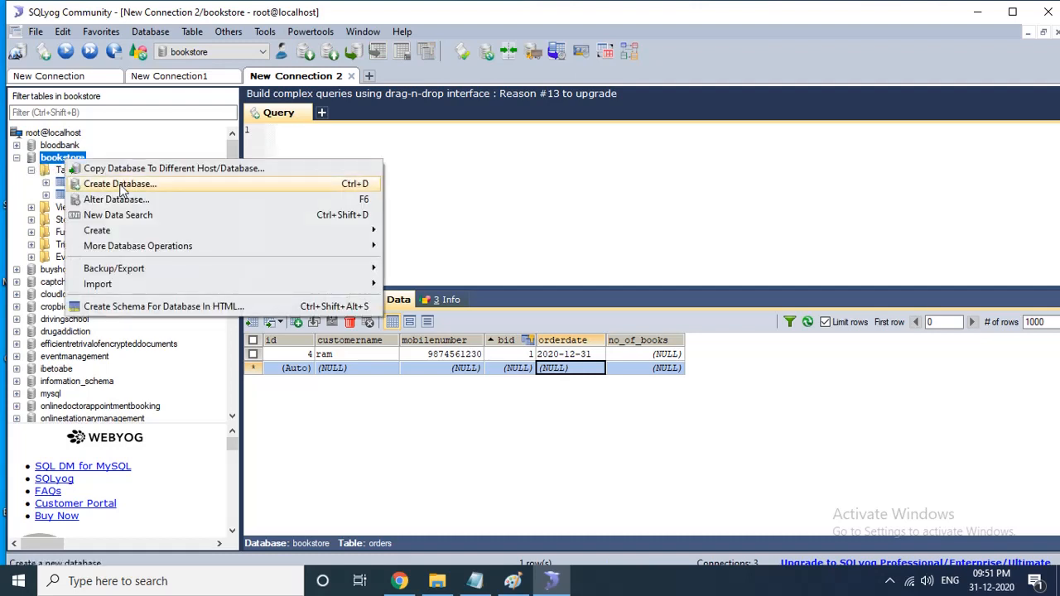
mouse_move(185, 251)
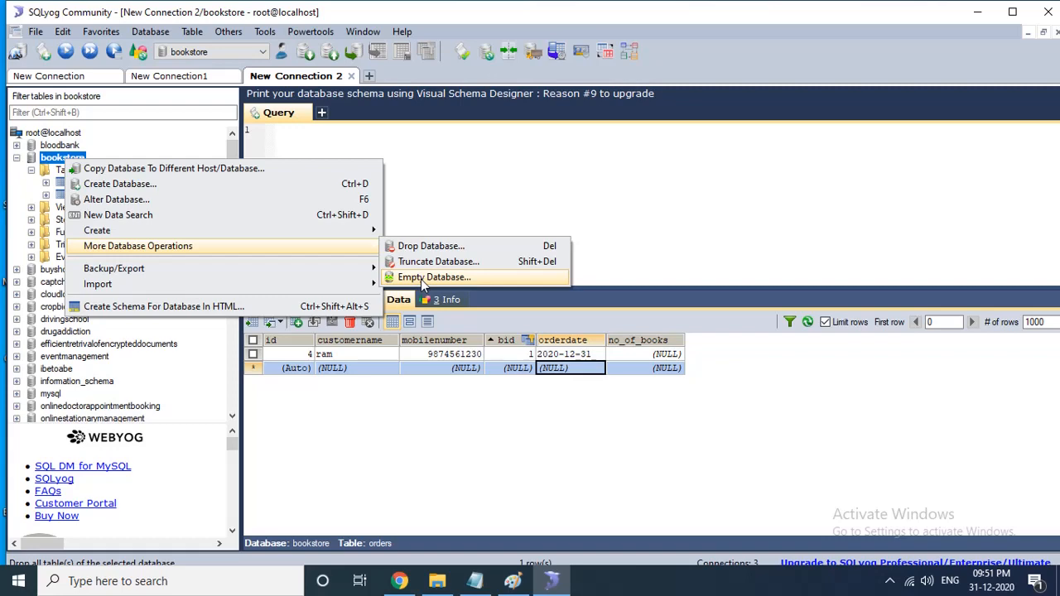
right_click(463, 187)
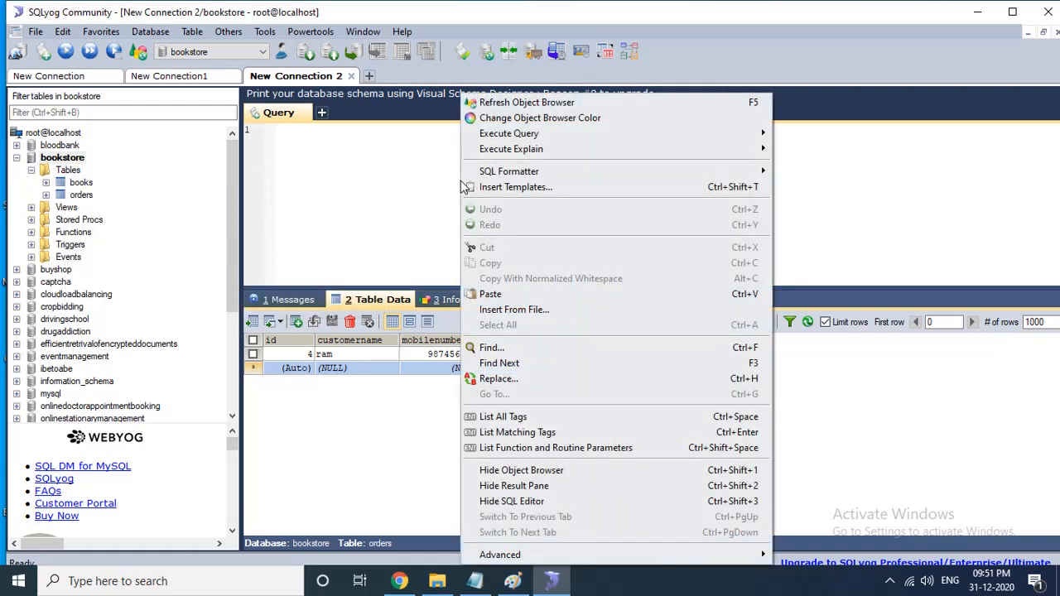
click(372, 187)
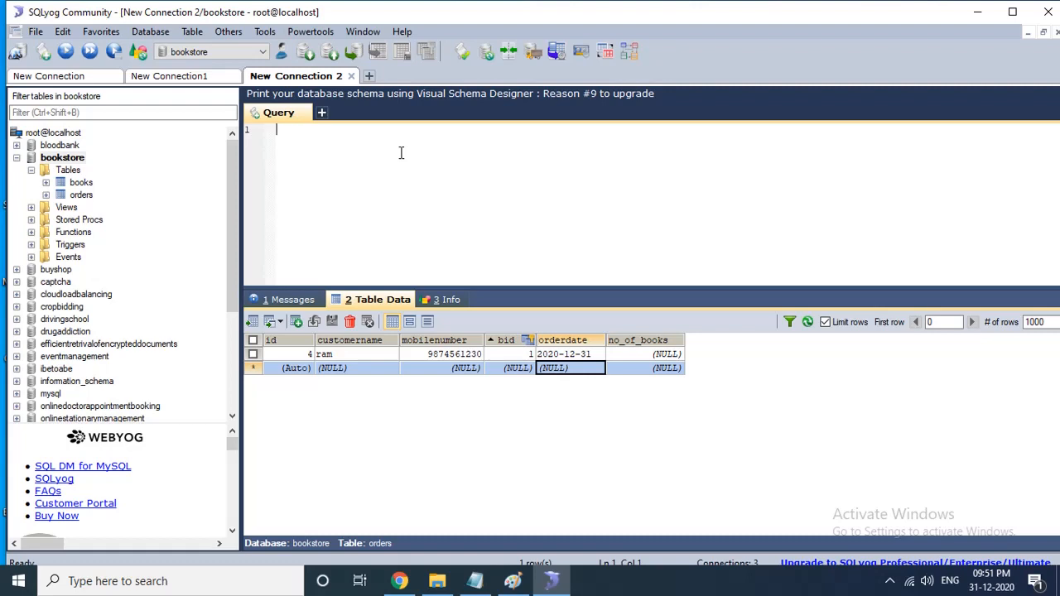
- Write the query SELECT mobilenumber form orders; in the query editor and try to execute it
text(SELECT mobilenumber)
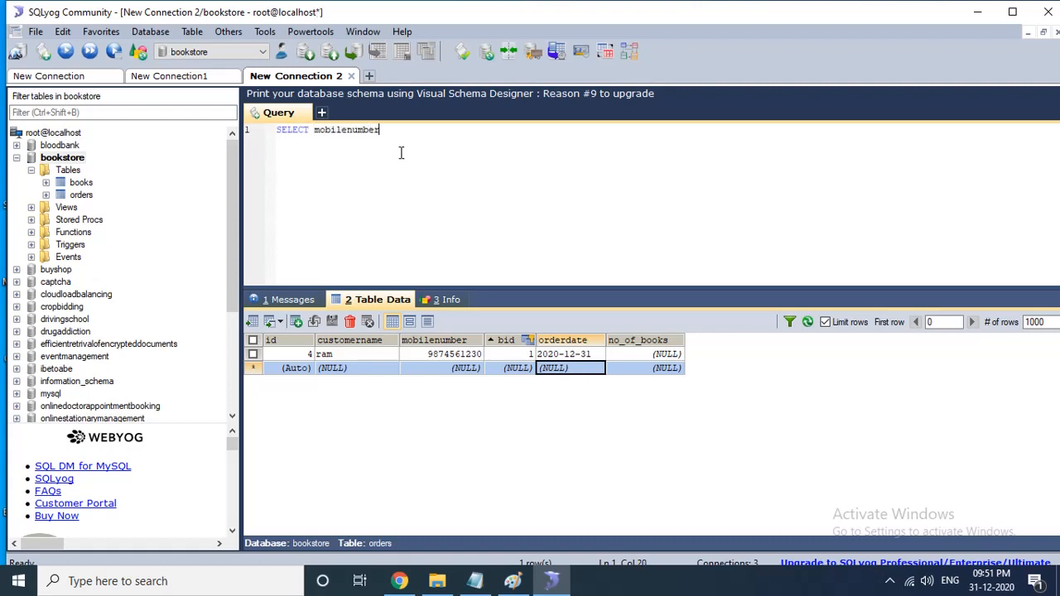
text( form orders;)
key(ctrl+a)
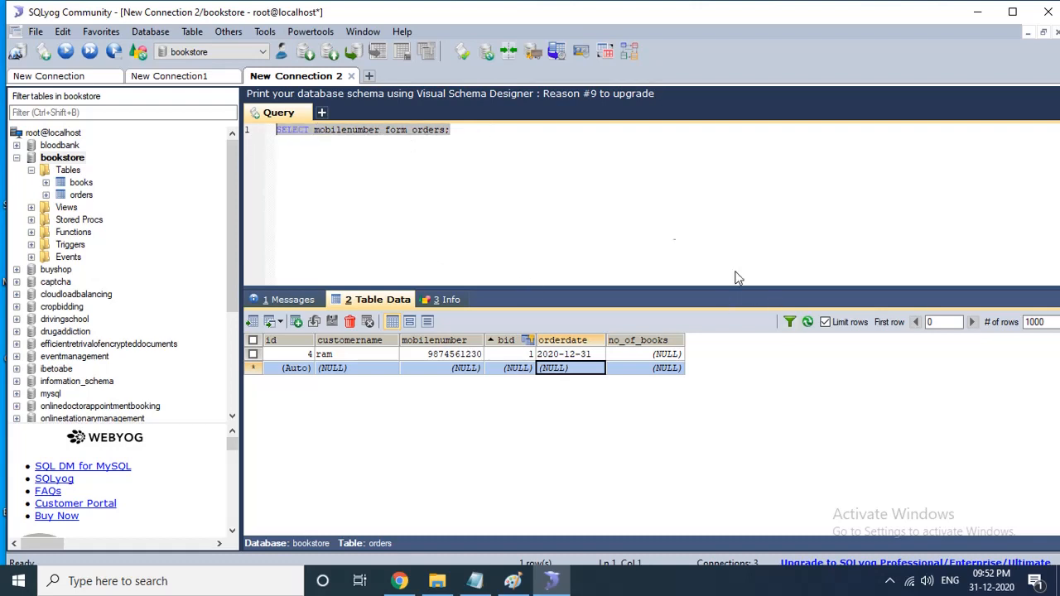
right_click(471, 130)
click(457, 154)
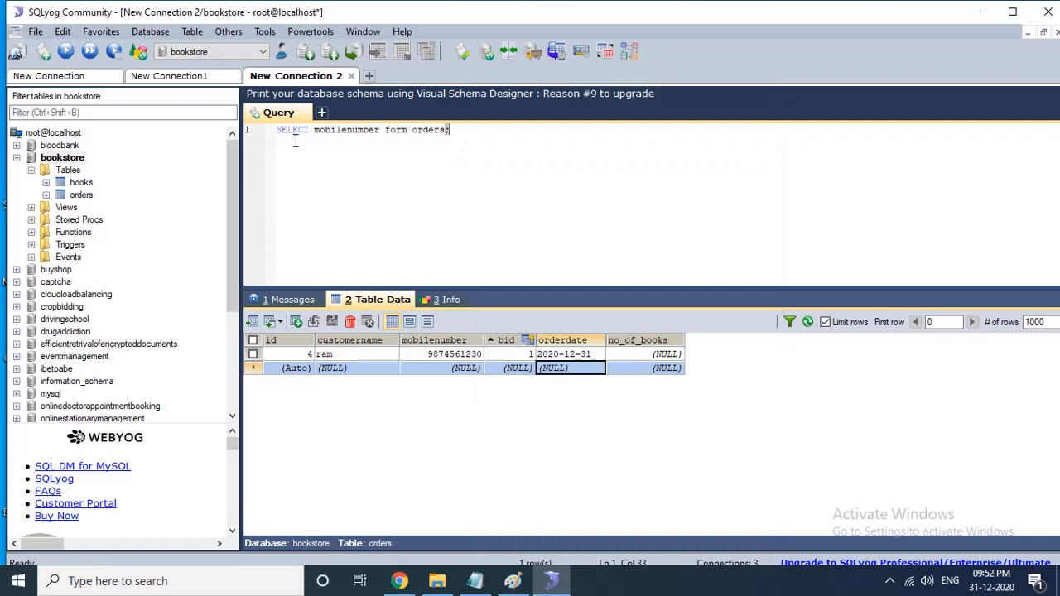
key(ctrl+a)
right_click(428, 154)
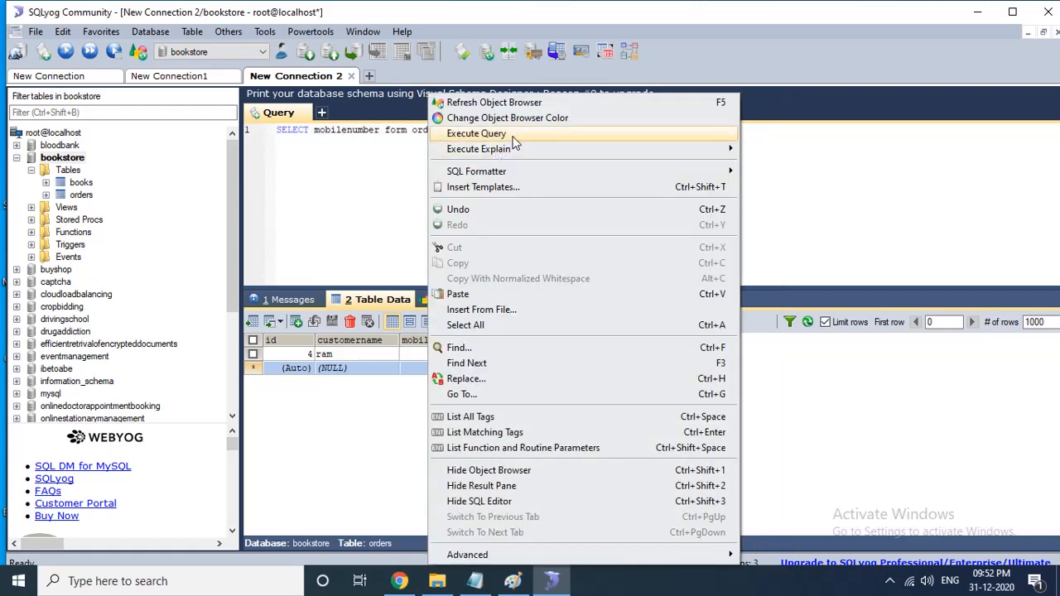
mouse_move(547, 137)
click(780, 135)
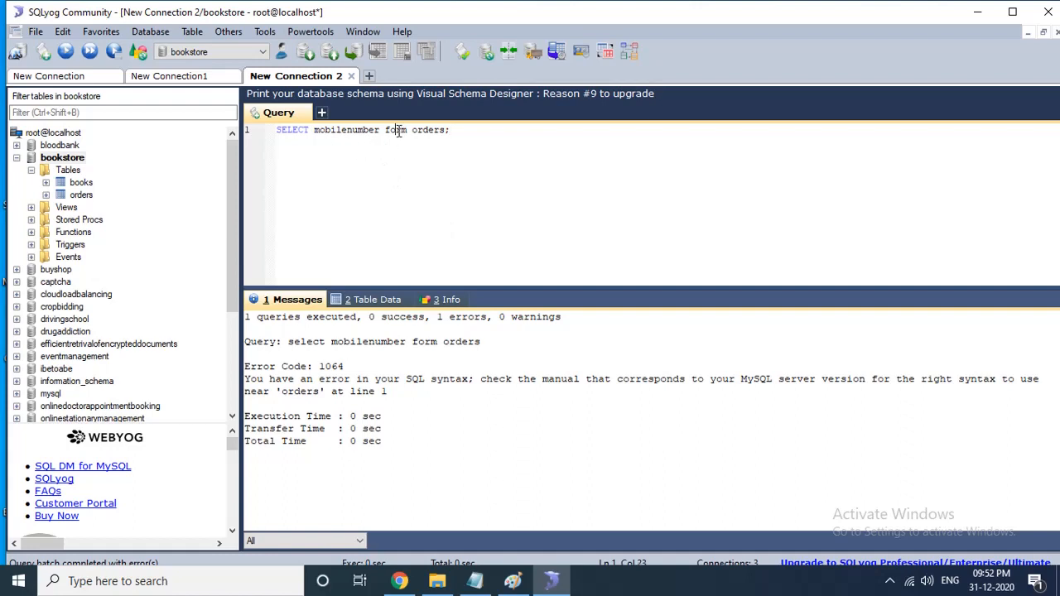
- Correct form to FROM and execute the query selecting mobilenumber from orders
key(BackSpace)
text(o)
key(ctrl+a)
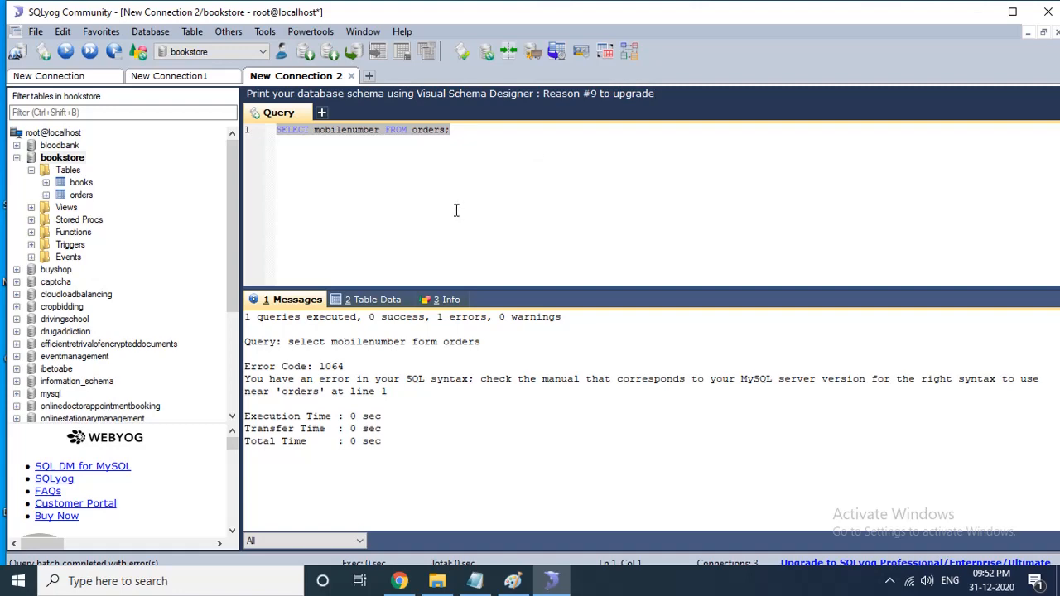
right_click(423, 138)
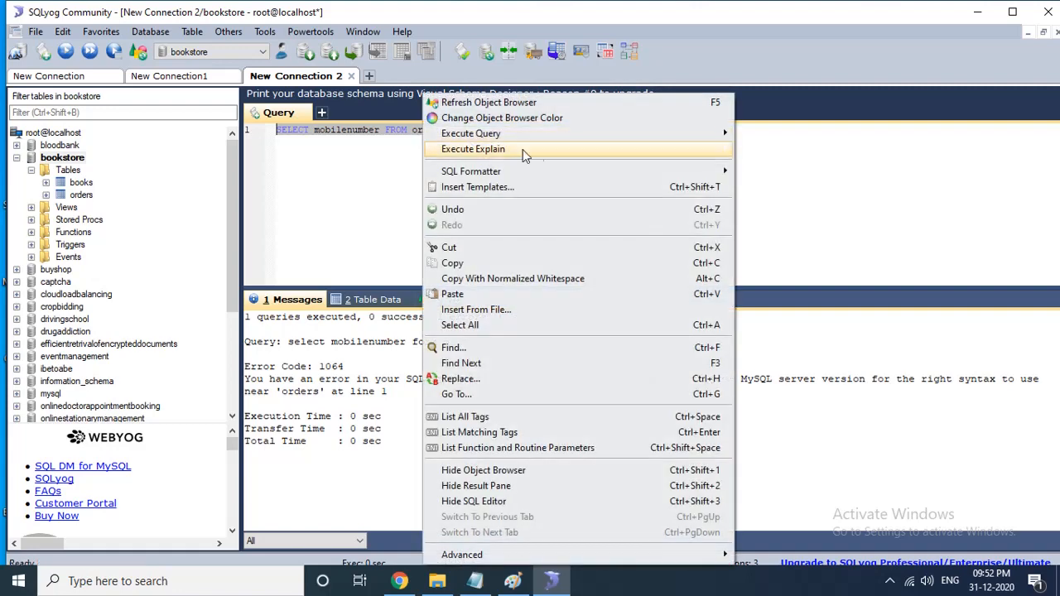
mouse_move(663, 138)
click(774, 139)
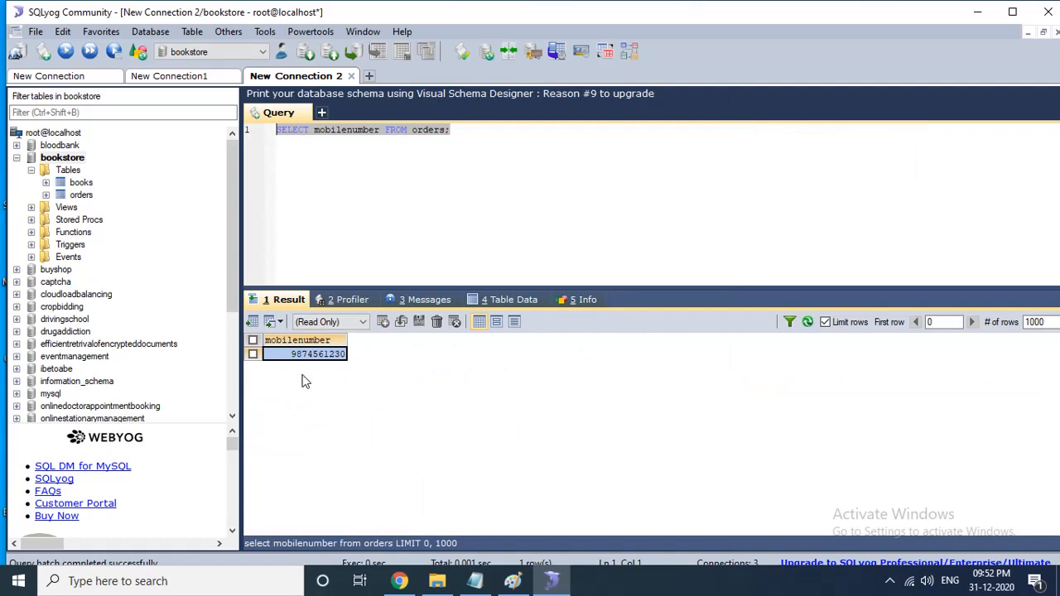
- Return to the orders table data and clear the query editor
click(477, 135)
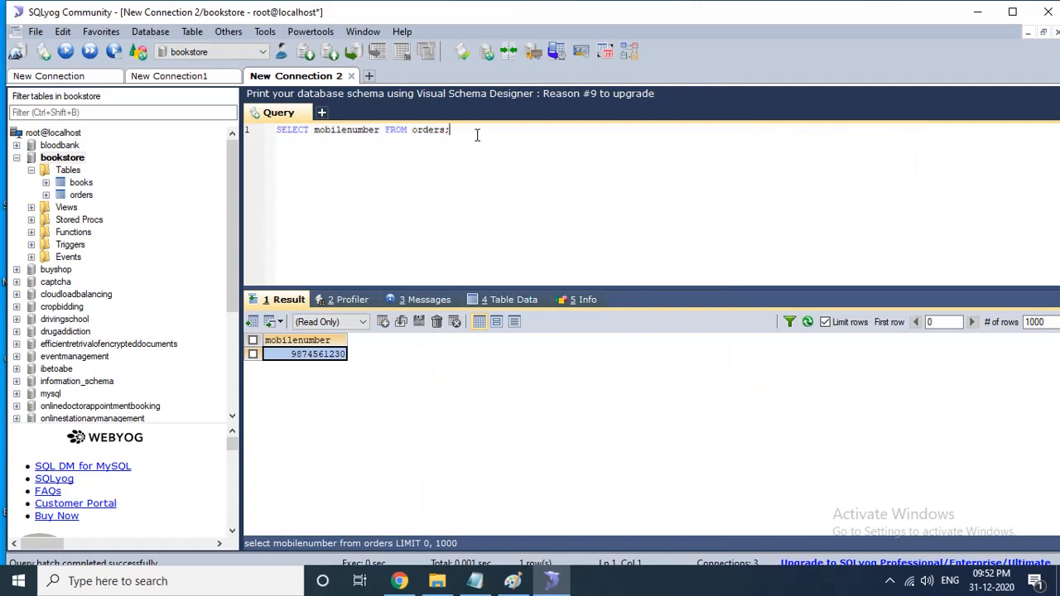
right_click(477, 135)
click(386, 164)
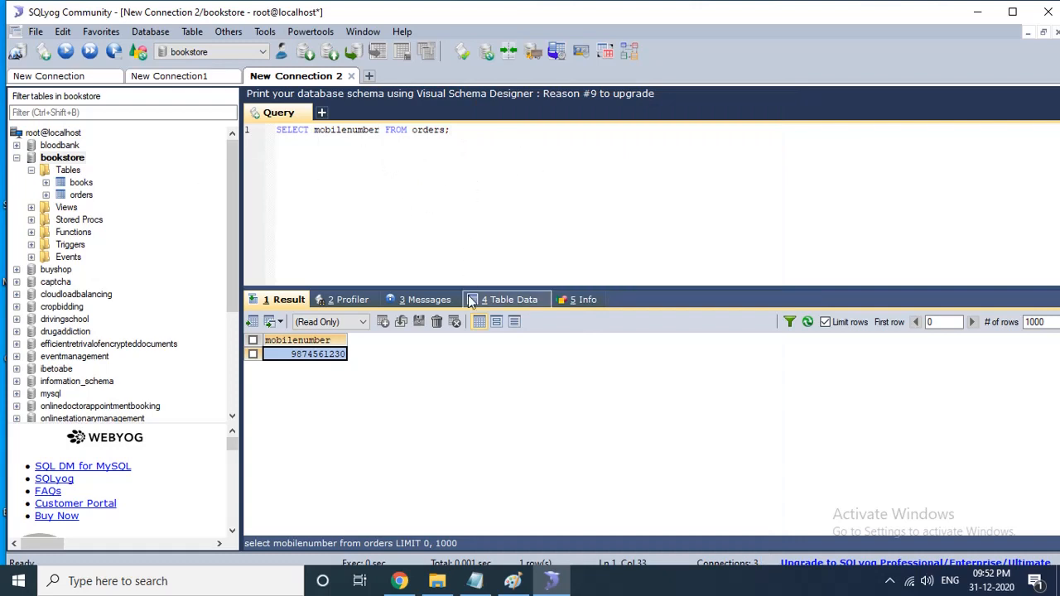
click(508, 300)
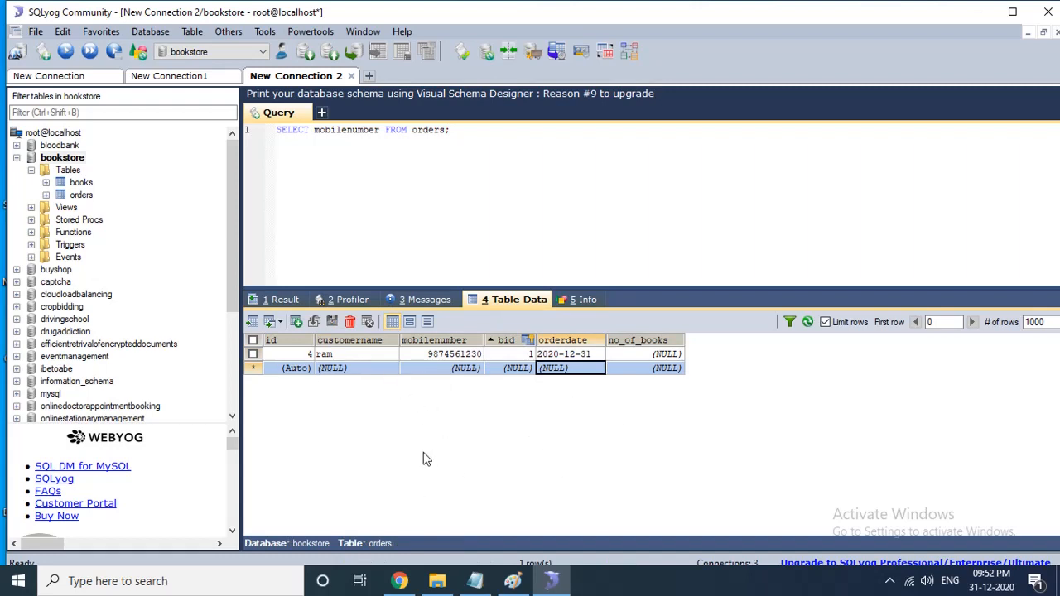
click(32, 171)
click(399, 167)
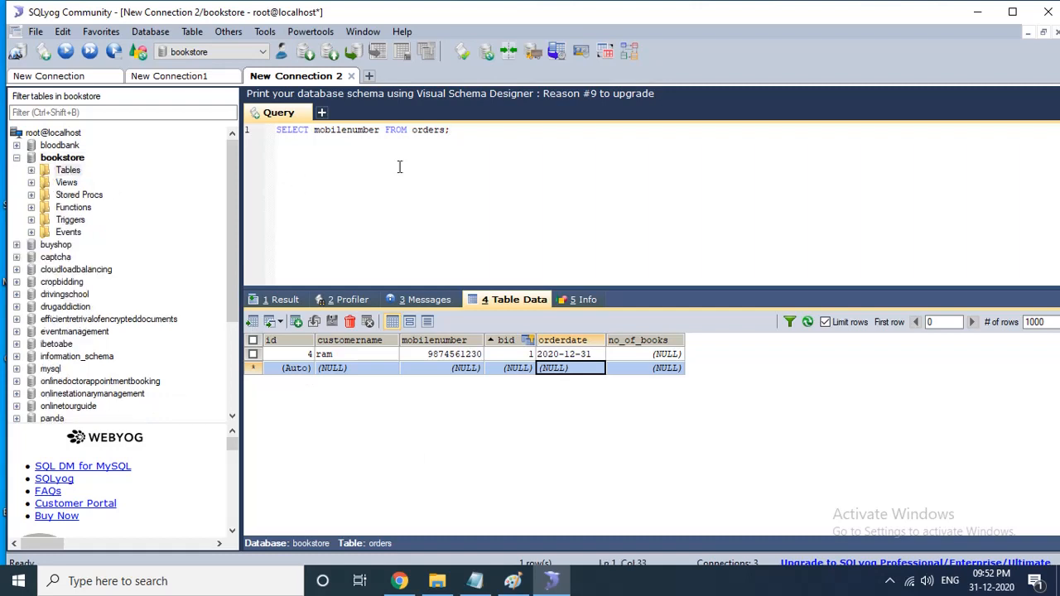
key(ctrl+a)
key(BackSpace)
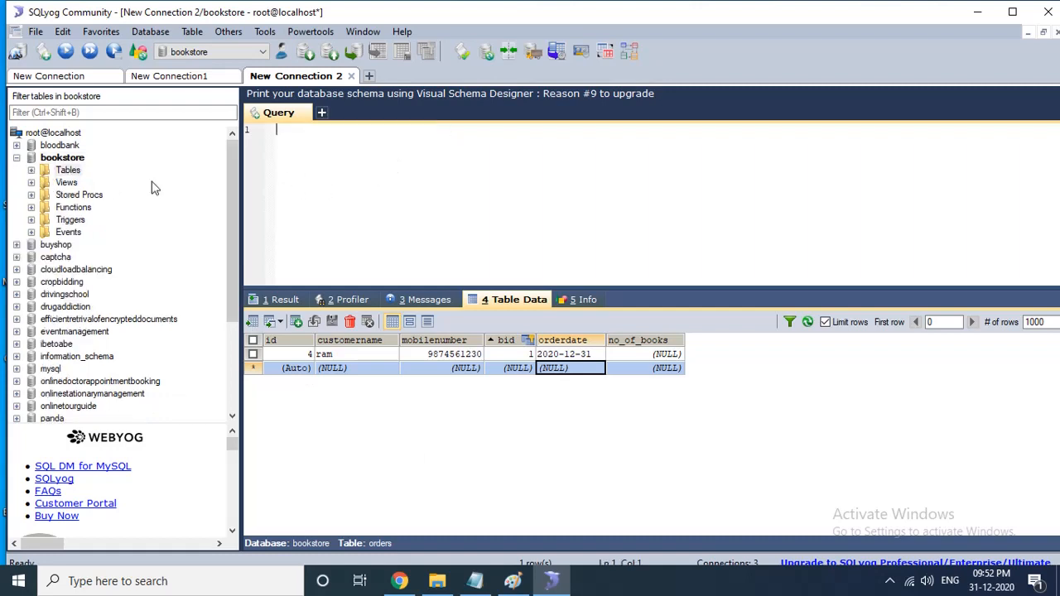
- Open the Backup Database As SQL Dump dialog for the bookstore database
click(17, 158)
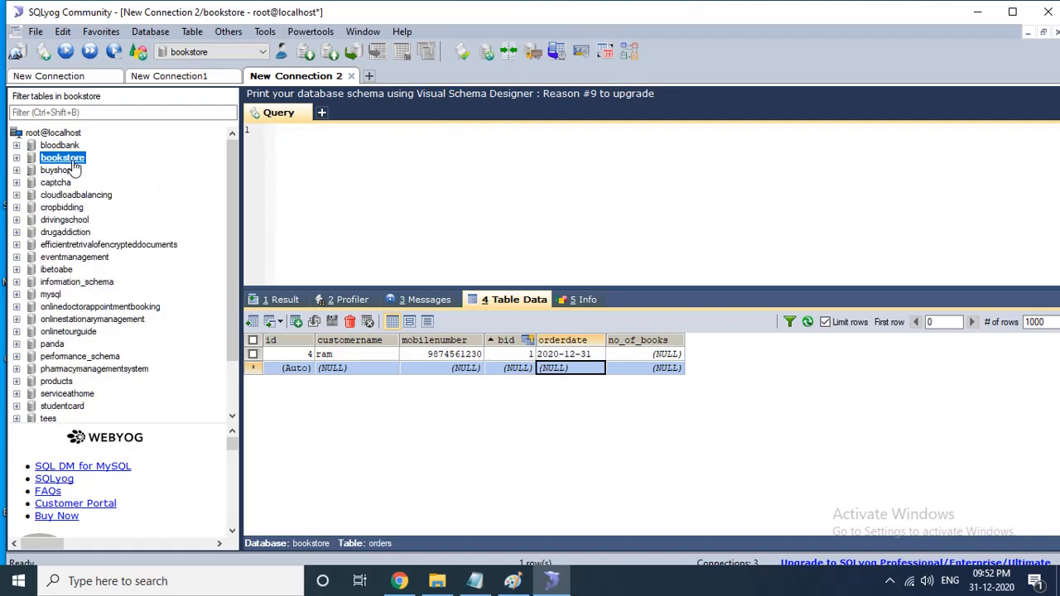
click(17, 157)
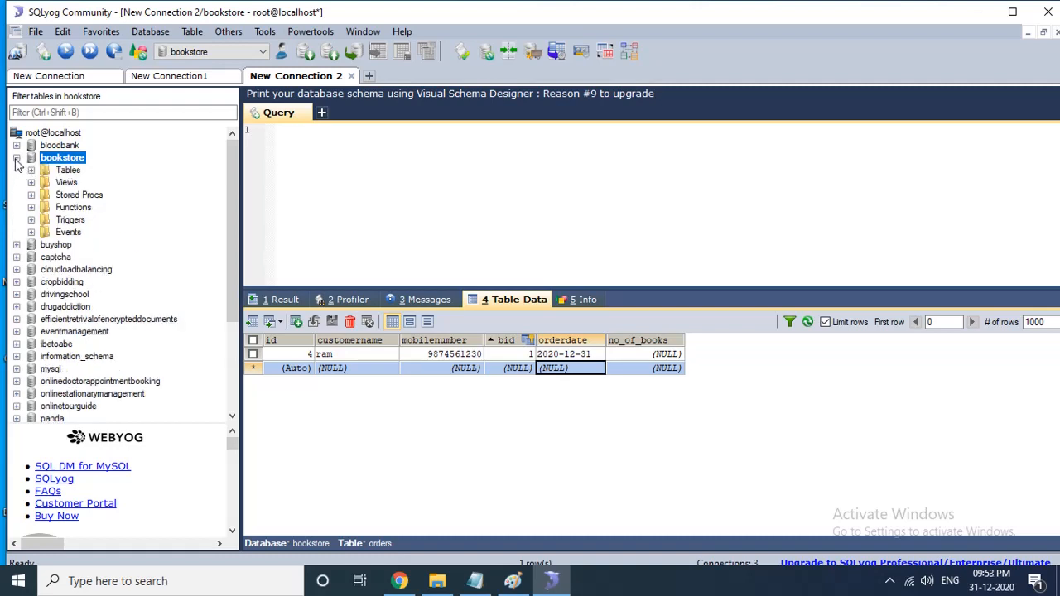
double_click(58, 170)
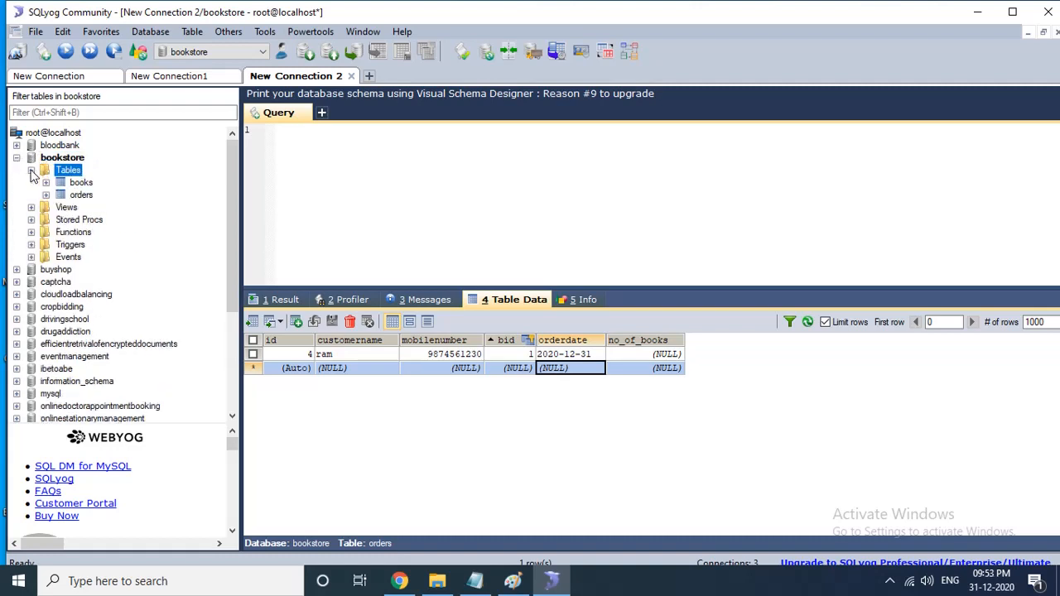
right_click(76, 162)
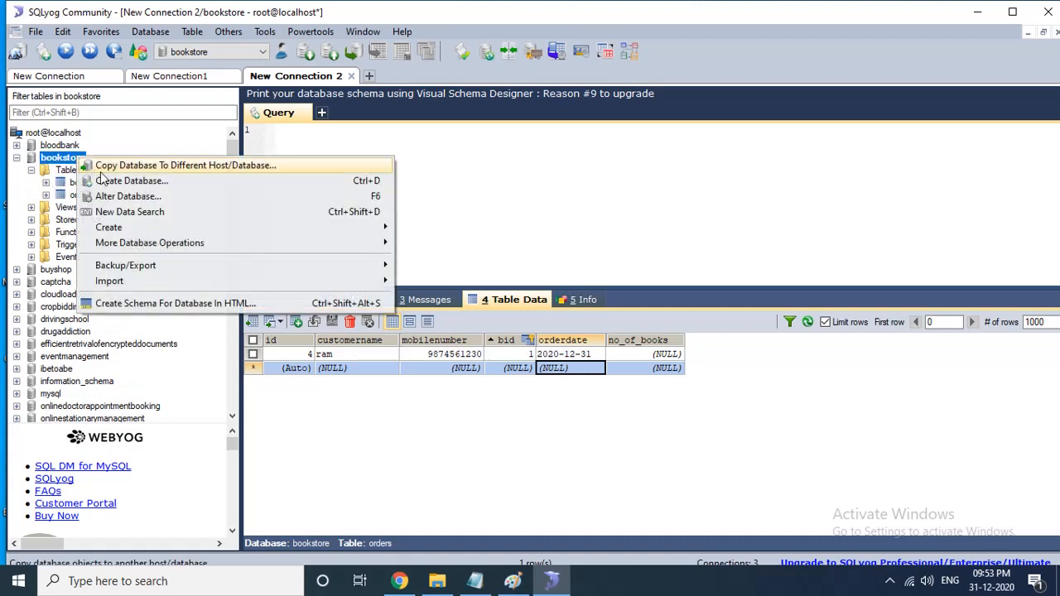
mouse_move(233, 256)
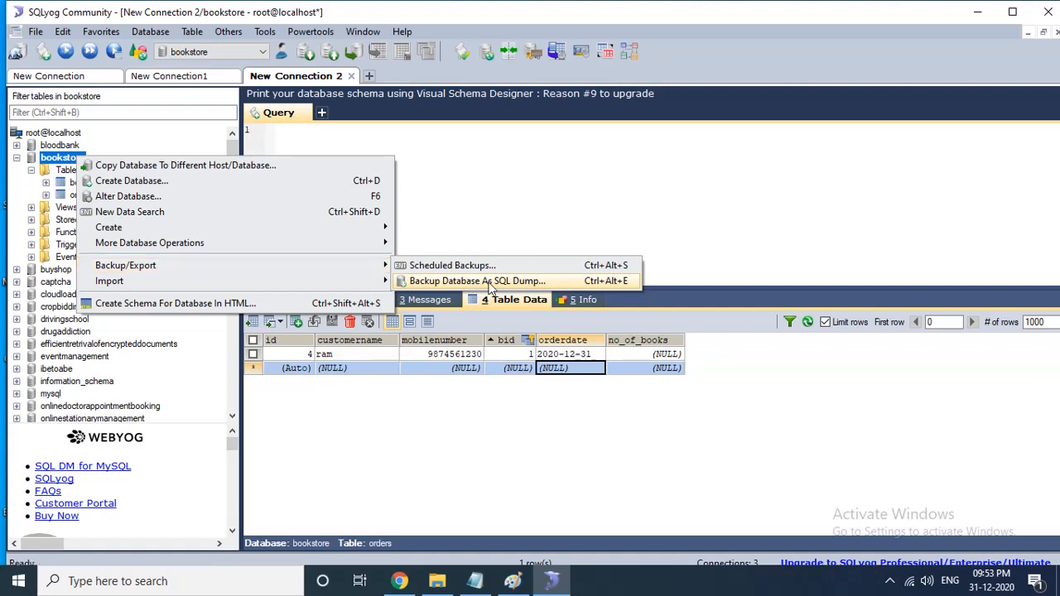
click(489, 282)
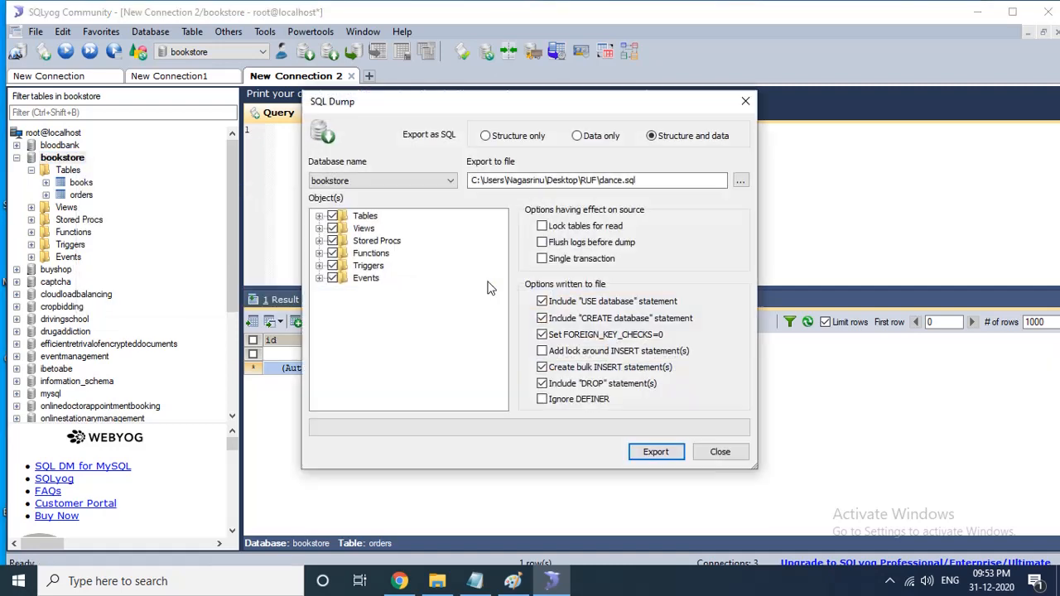
- Set the export file to bookstore.sql on the Desktop, export structure and data, and close the dialog
click(741, 179)
click(366, 247)
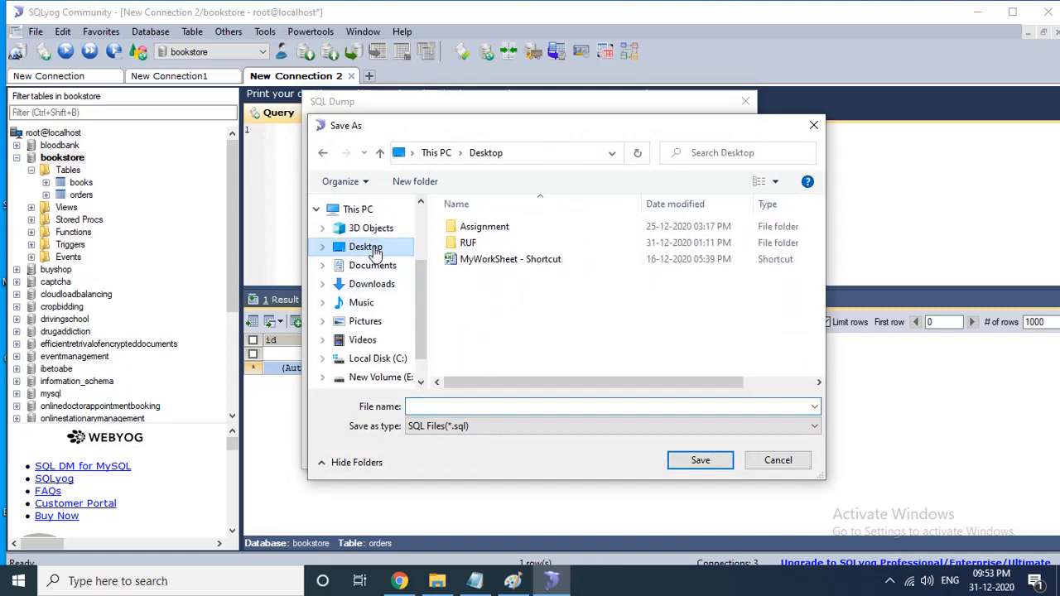
click(525, 406)
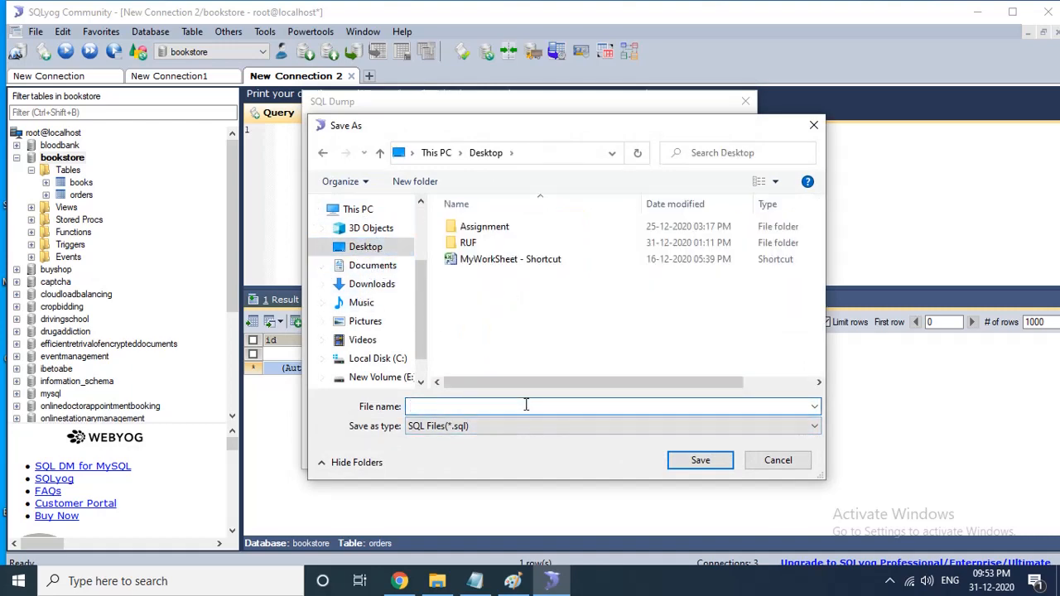
text(book)
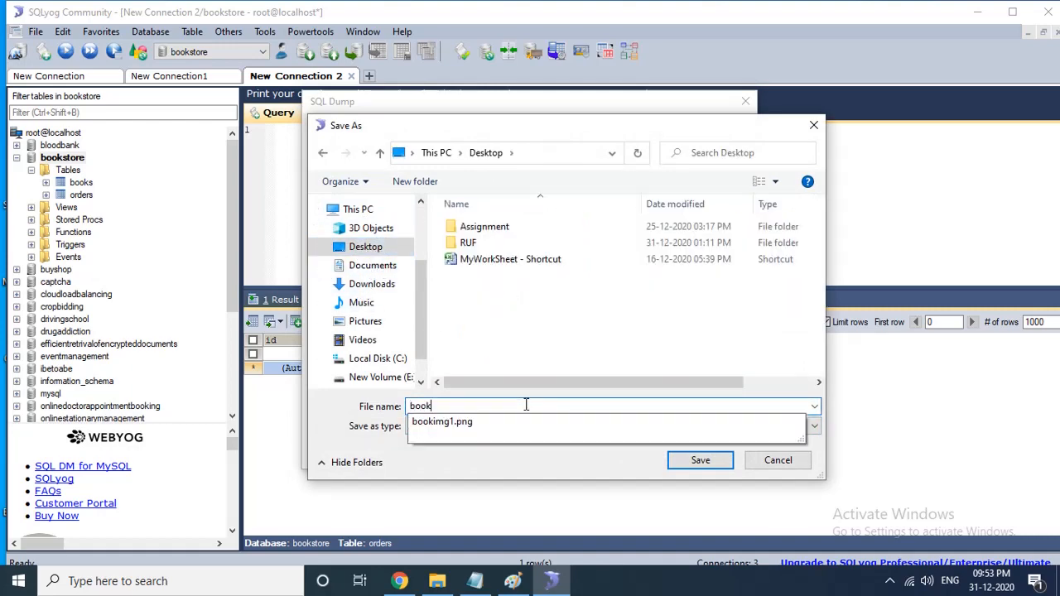
text(store)
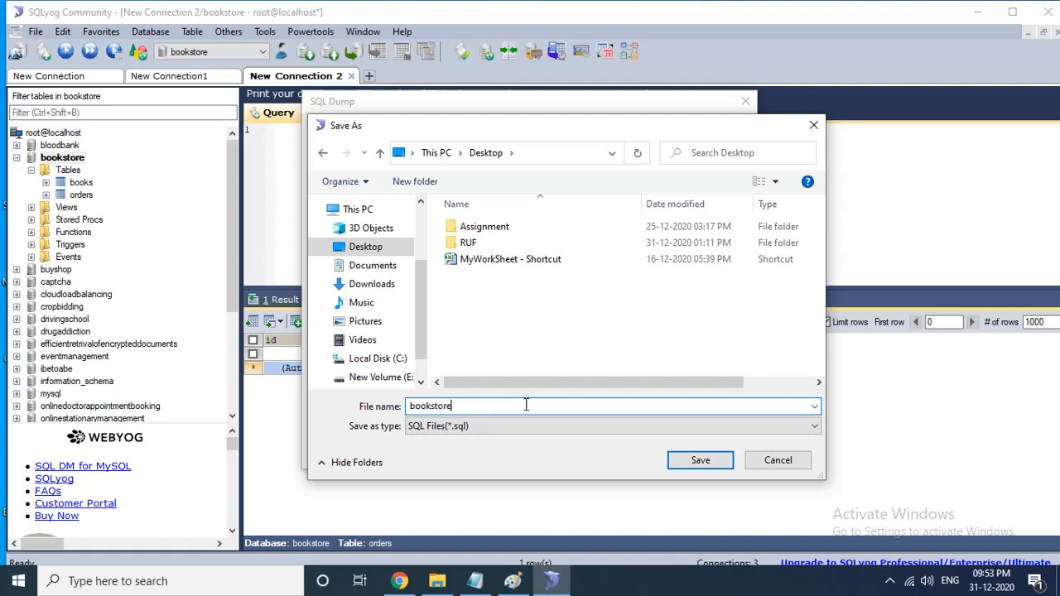
click(700, 463)
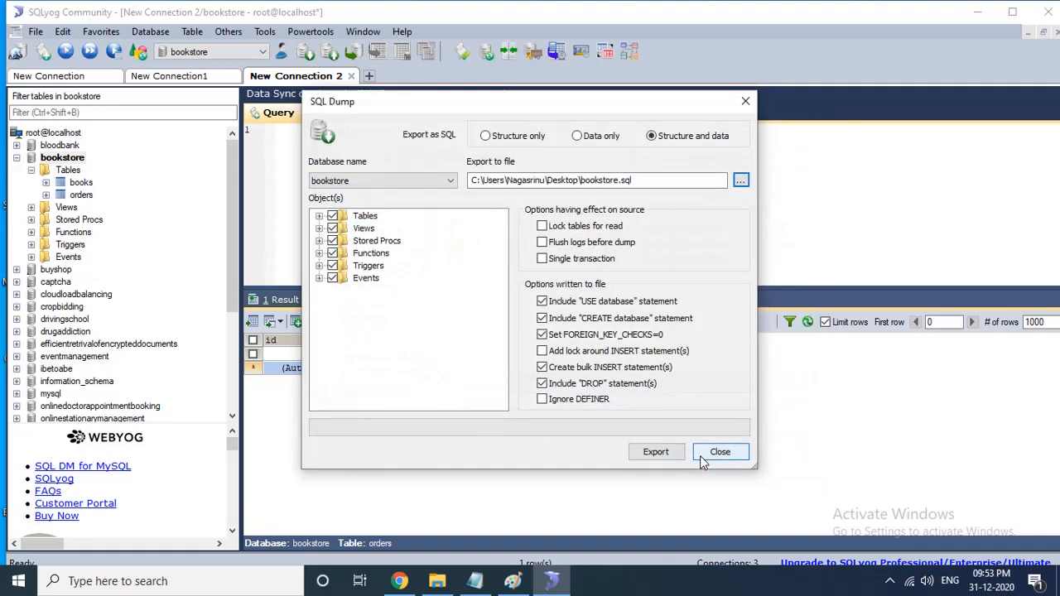
click(655, 452)
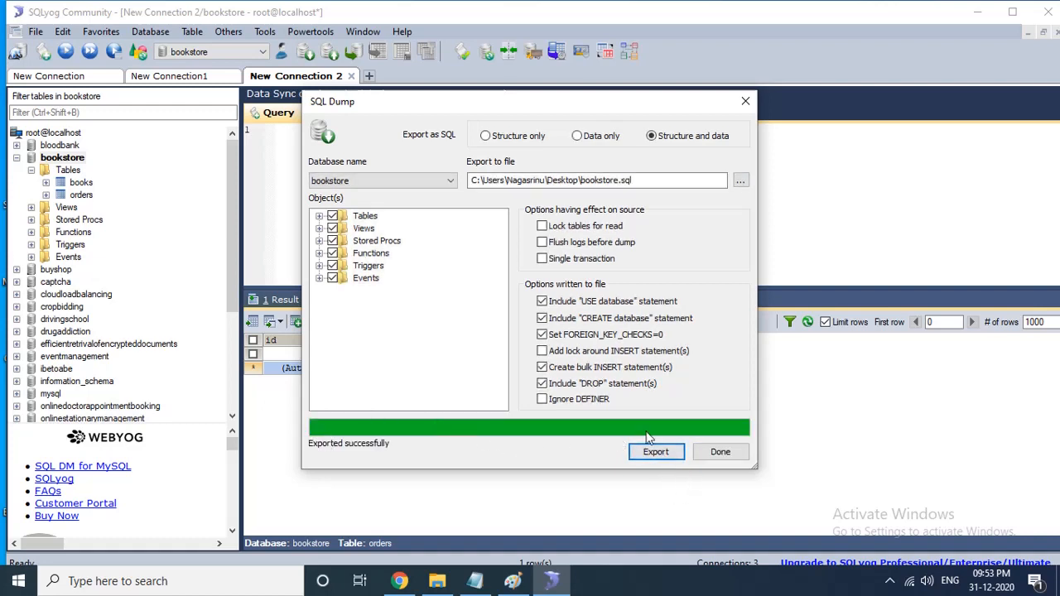
click(718, 451)
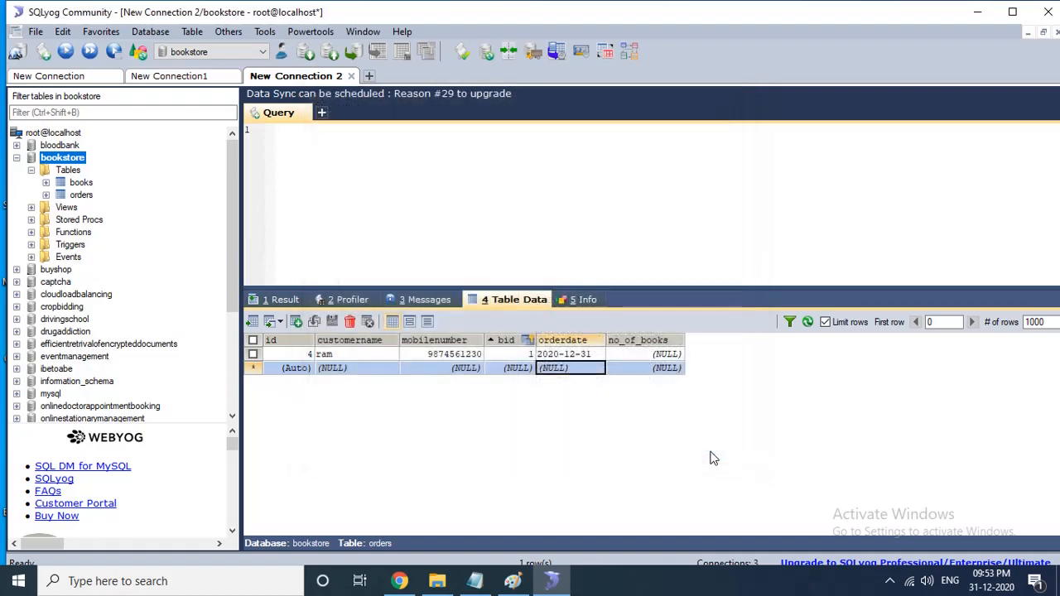
- Switch to the desktop and open the exported bookstore.sql file in EditPlus
key(super+d)
click(292, 247)
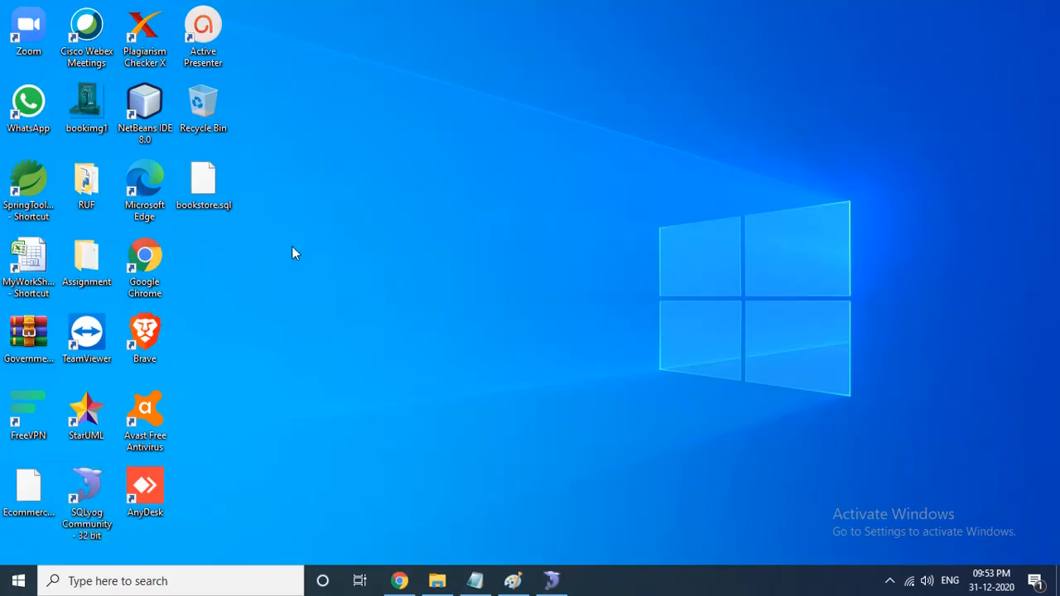
click(204, 190)
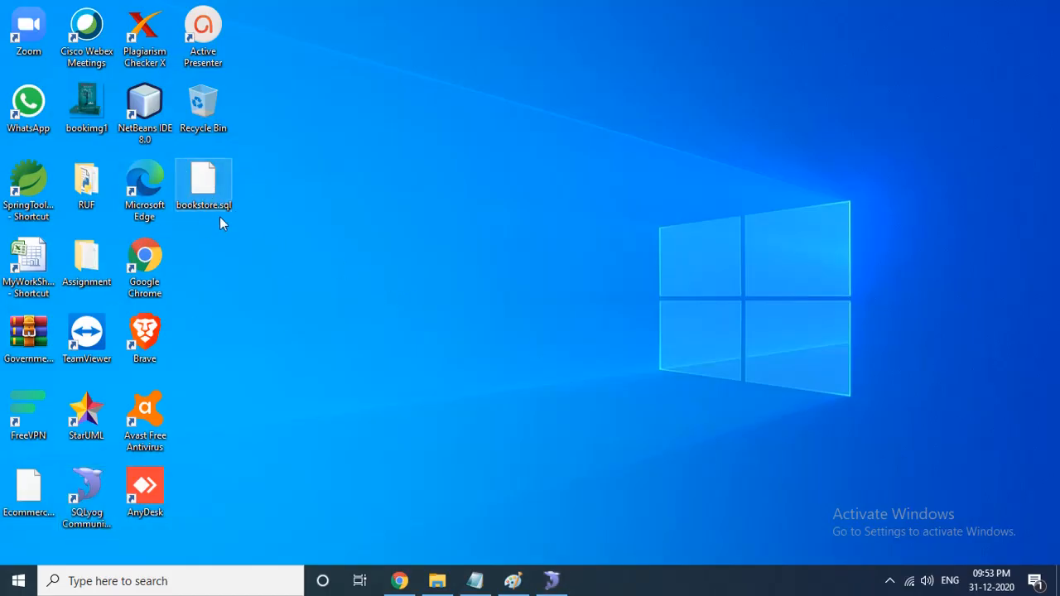
right_click(202, 184)
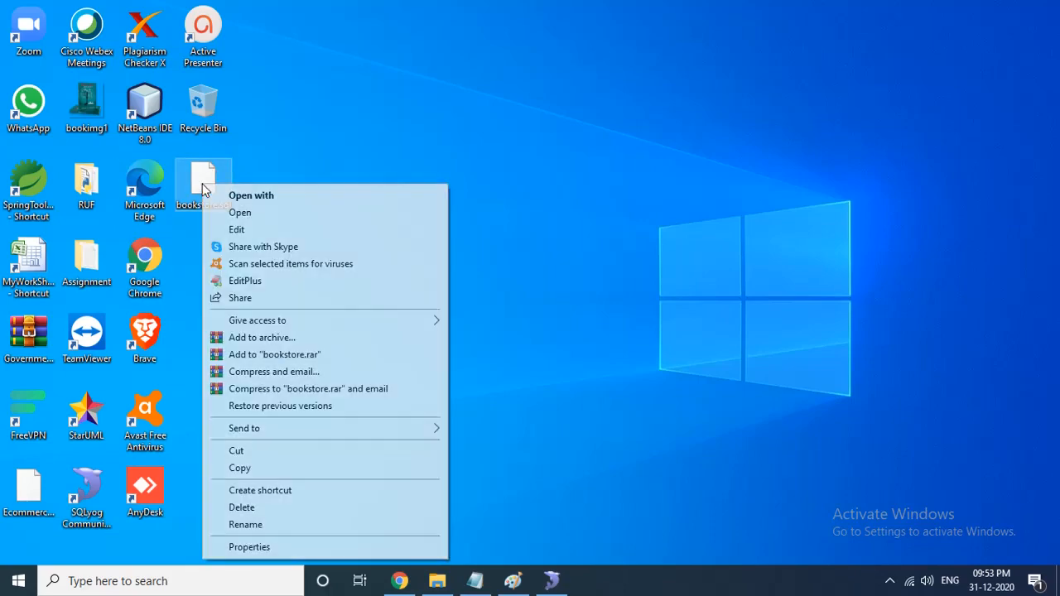
click(261, 280)
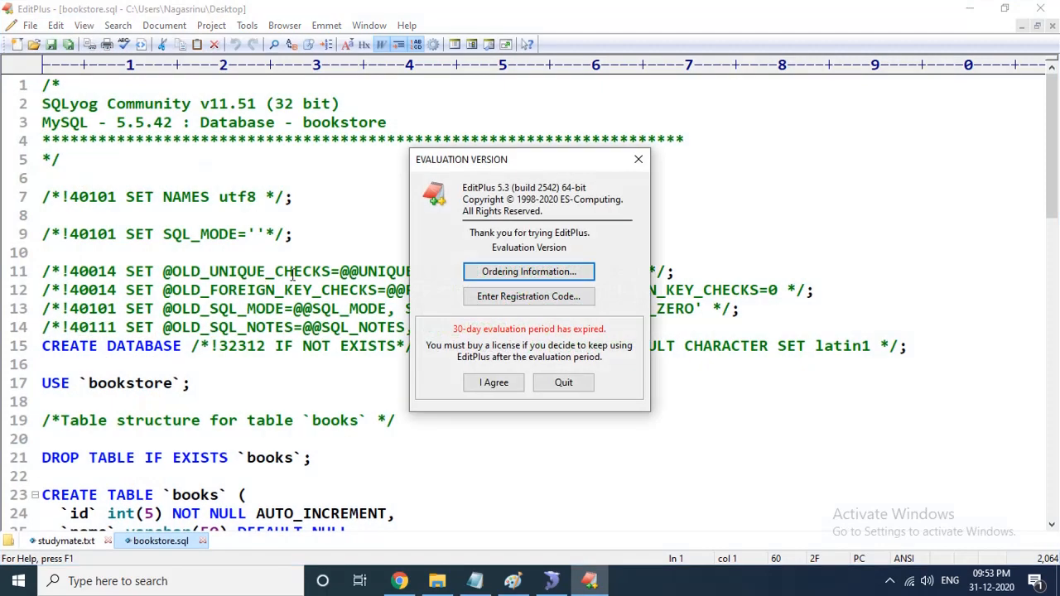
- Review the dump's CREATE DATABASE, USE, CREATE TABLE and INSERT statements, highlighting each in turn
drag(447, 153, 844, 565)
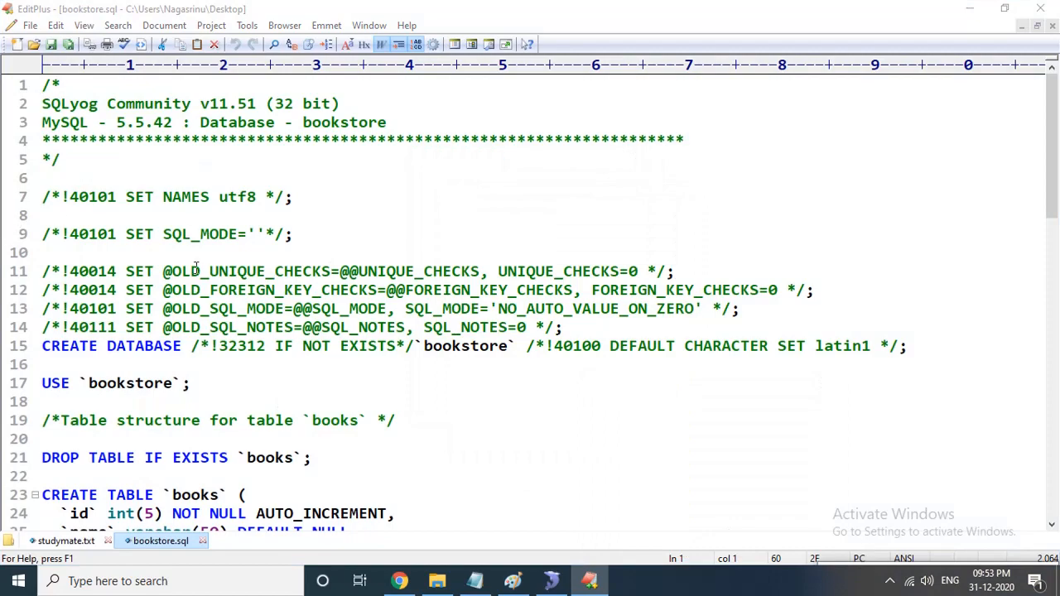
scroll(196, 267, down, 2)
drag(43, 234, 526, 239)
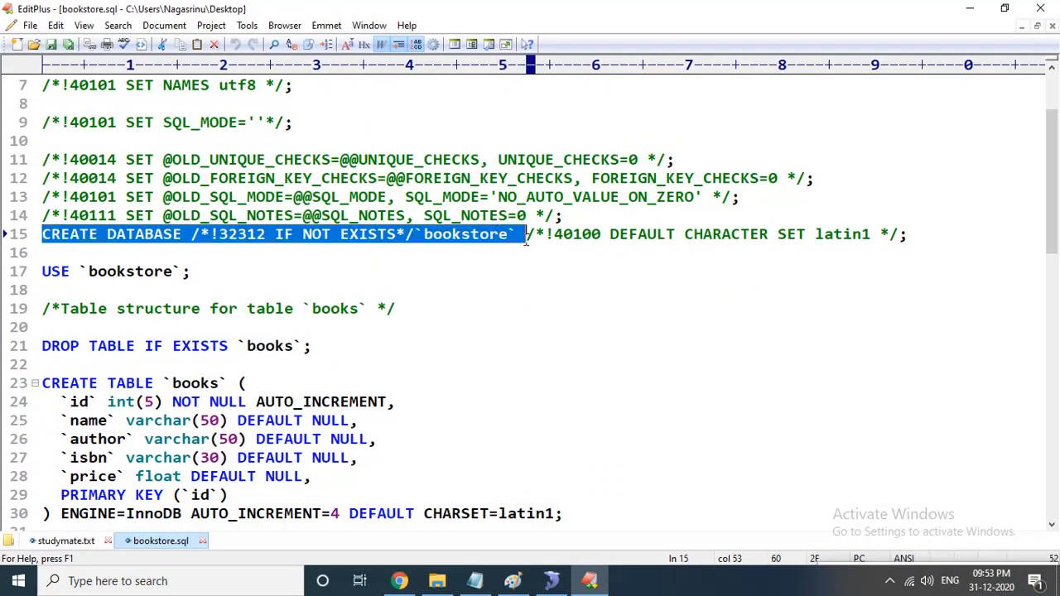
scroll(112, 308, down, 2)
drag(43, 216, 192, 217)
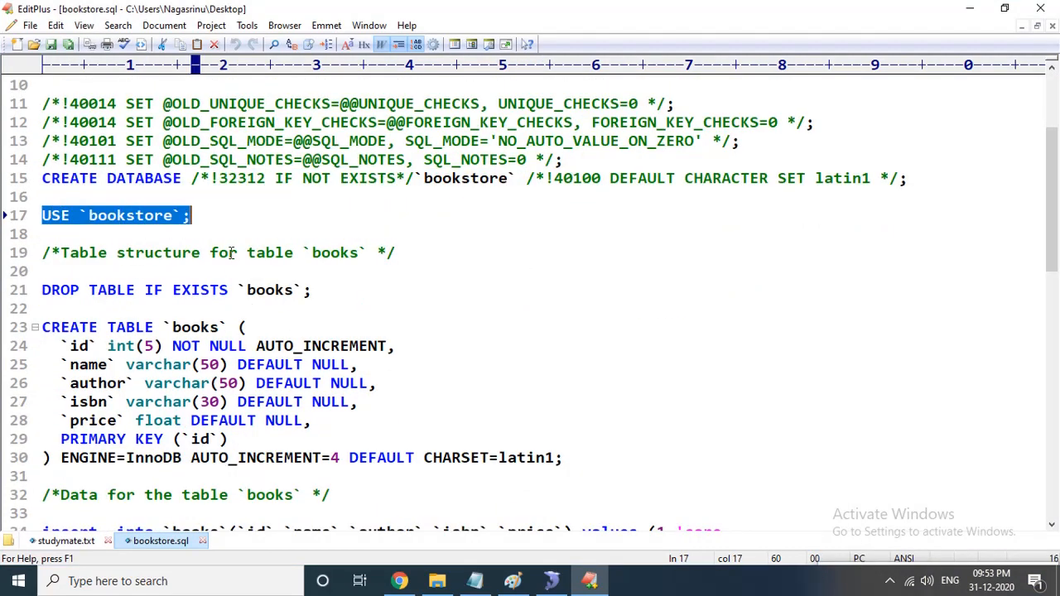
scroll(106, 211, down, 2)
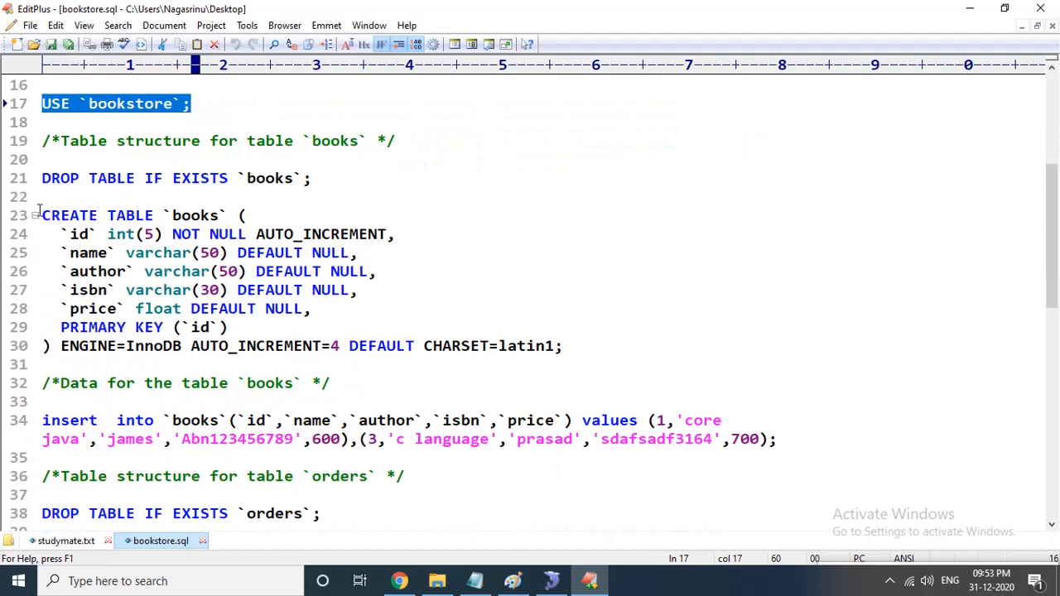
drag(41, 215, 363, 372)
scroll(363, 372, down, 3)
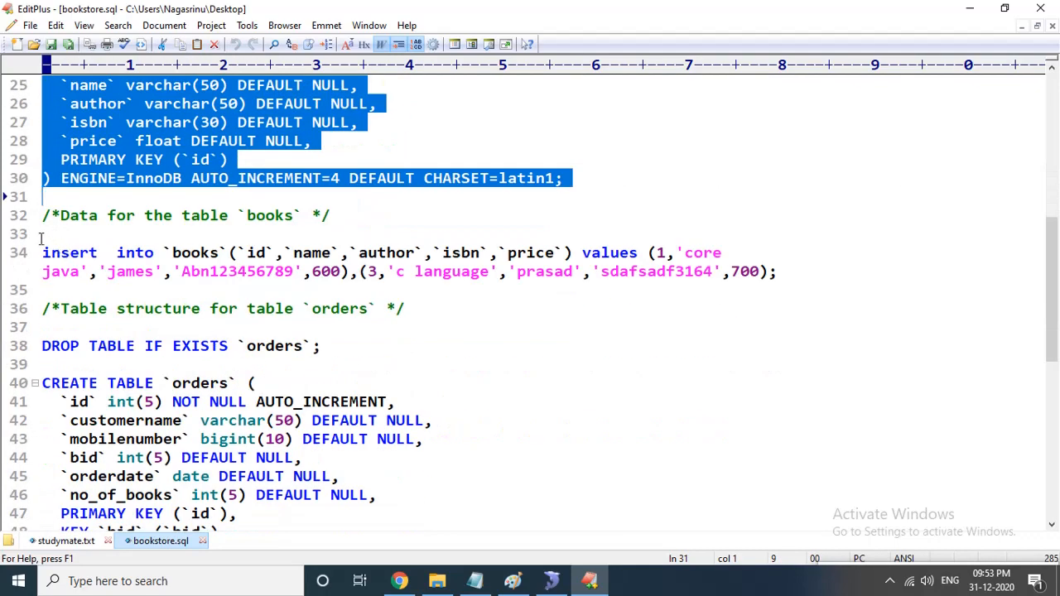
drag(41, 250, 275, 272)
scroll(277, 290, down, 3)
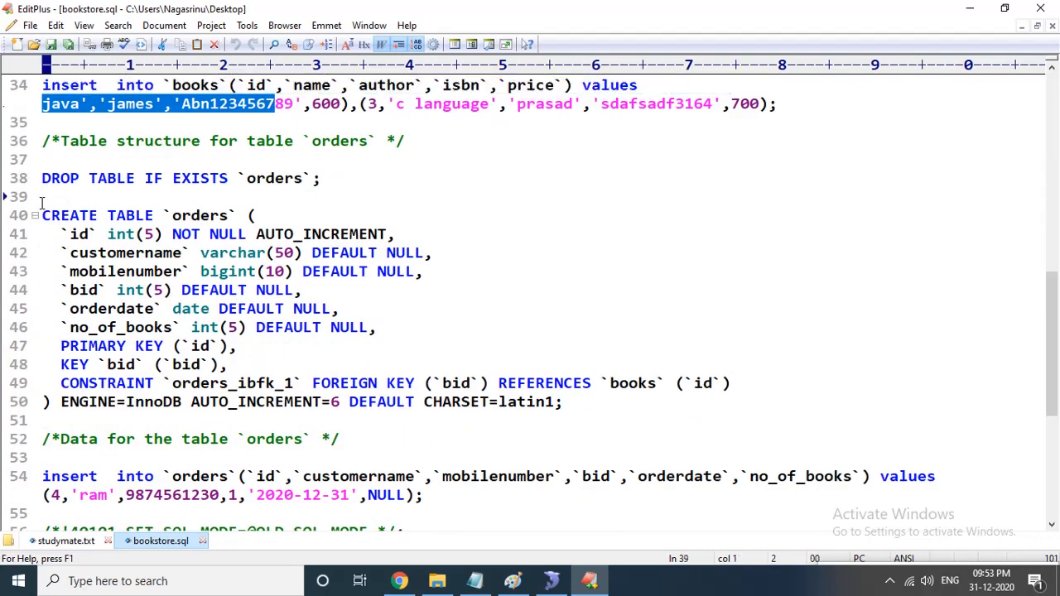
- Review the orders table structure, its insert statement and the closing SET statements of the dump file
drag(43, 201, 398, 402)
scroll(67, 339, down, 3)
drag(386, 365, 501, 358)
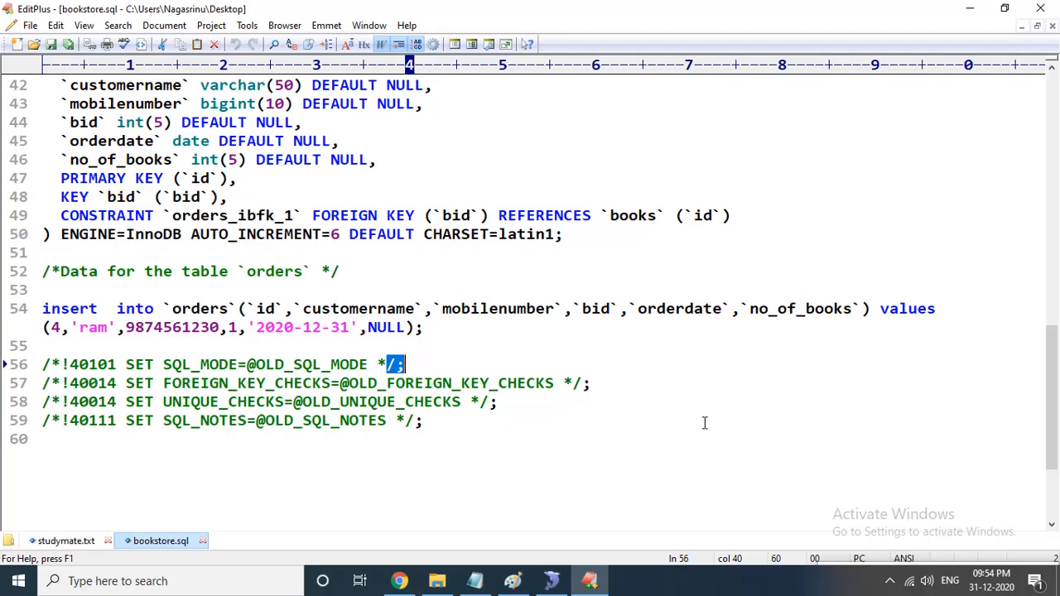
scroll(704, 424, up, 14)
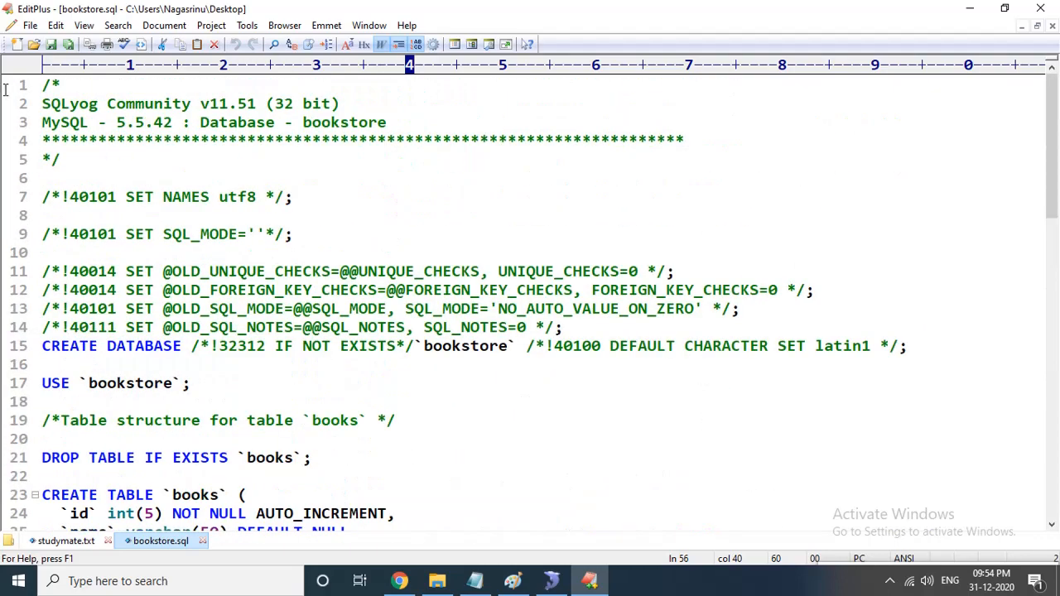
- Switch back to SQLyog and drop the bookstore database, confirming the deletion
click(551, 581)
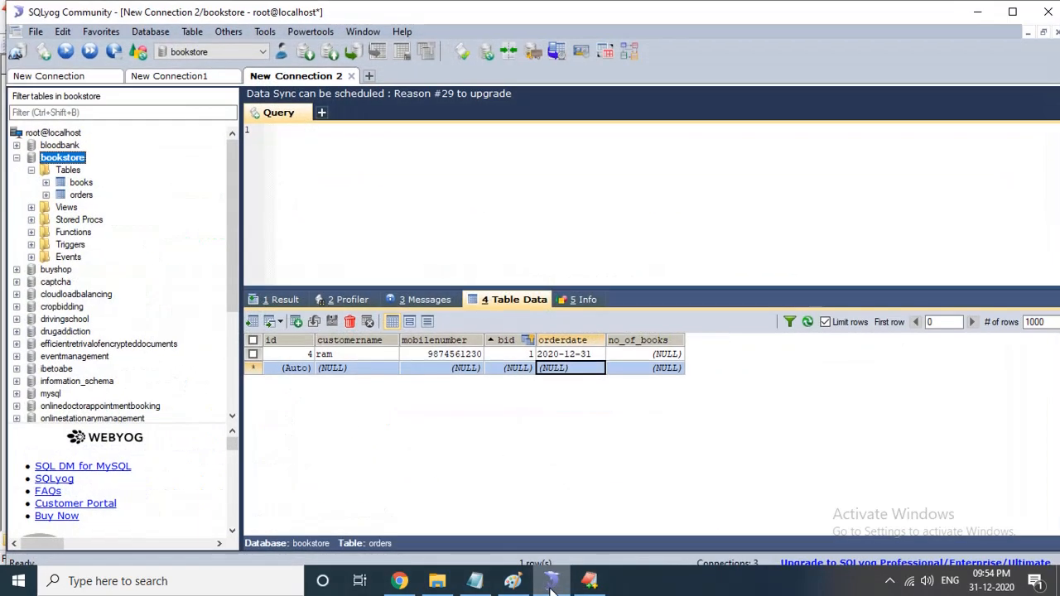
click(17, 158)
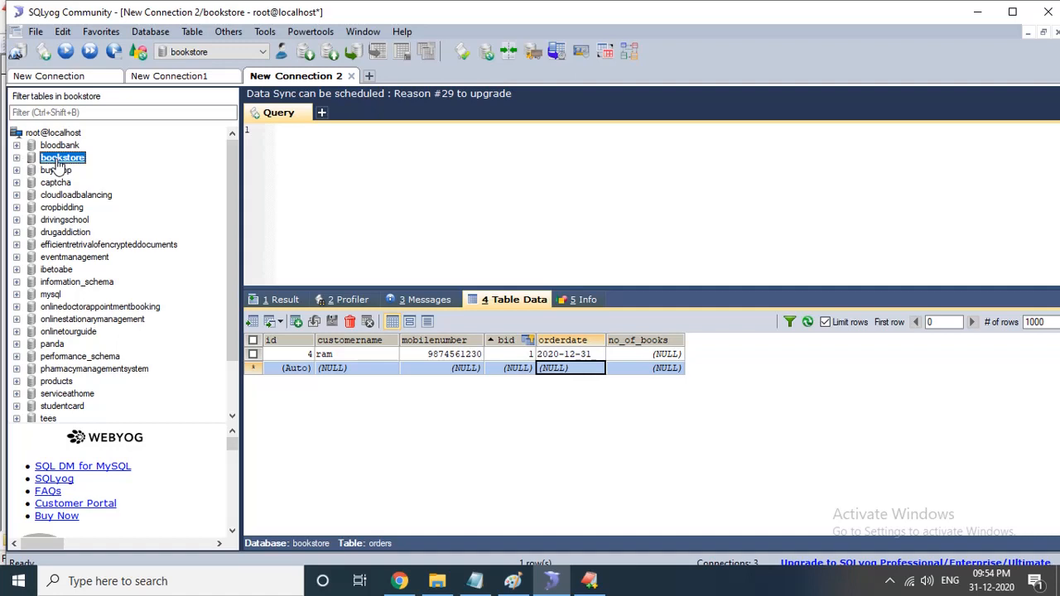
right_click(56, 162)
mouse_move(235, 246)
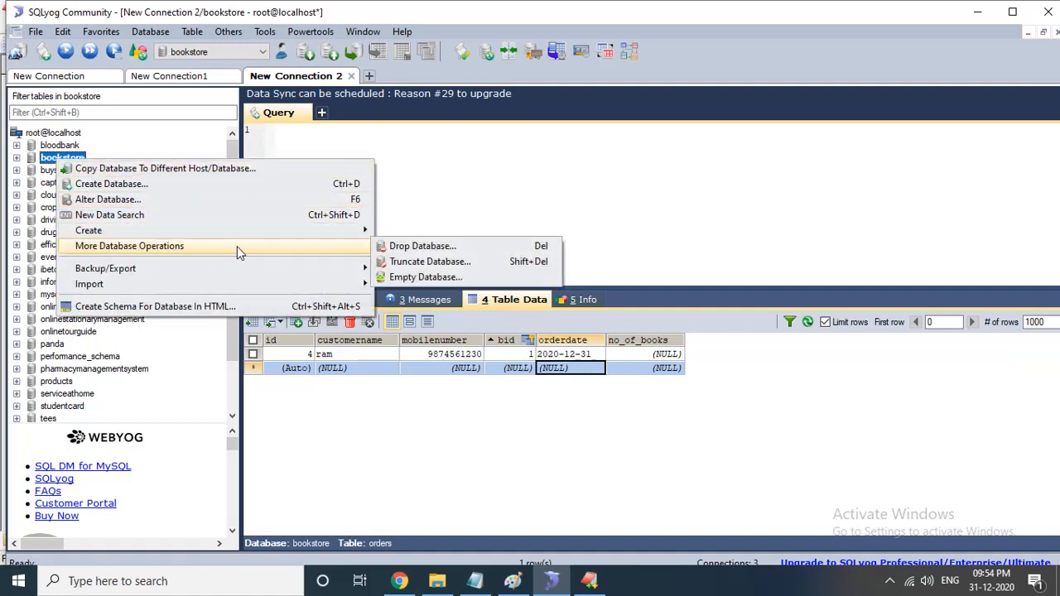
click(421, 247)
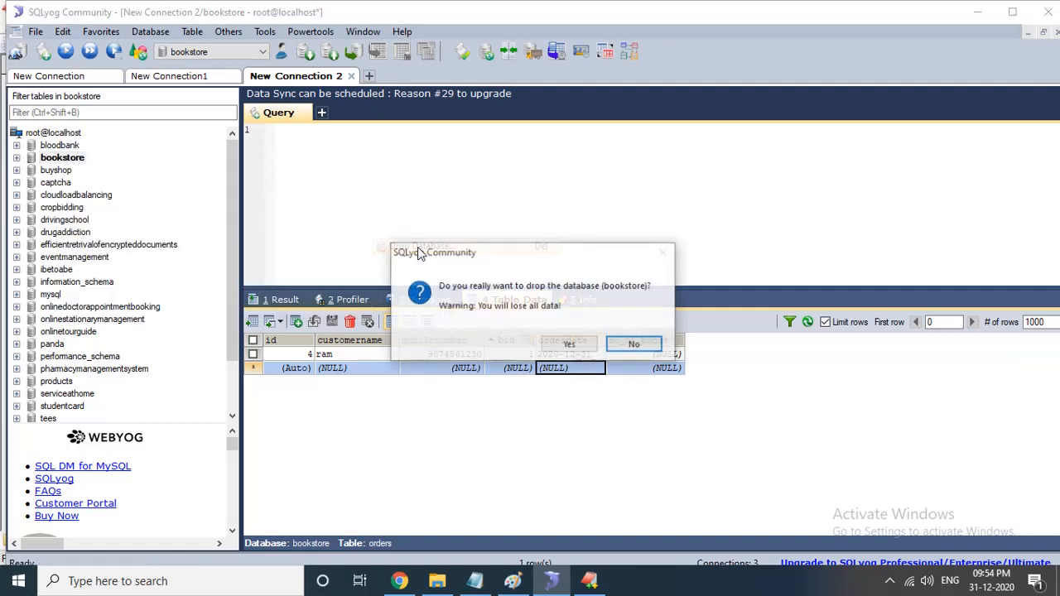
click(569, 345)
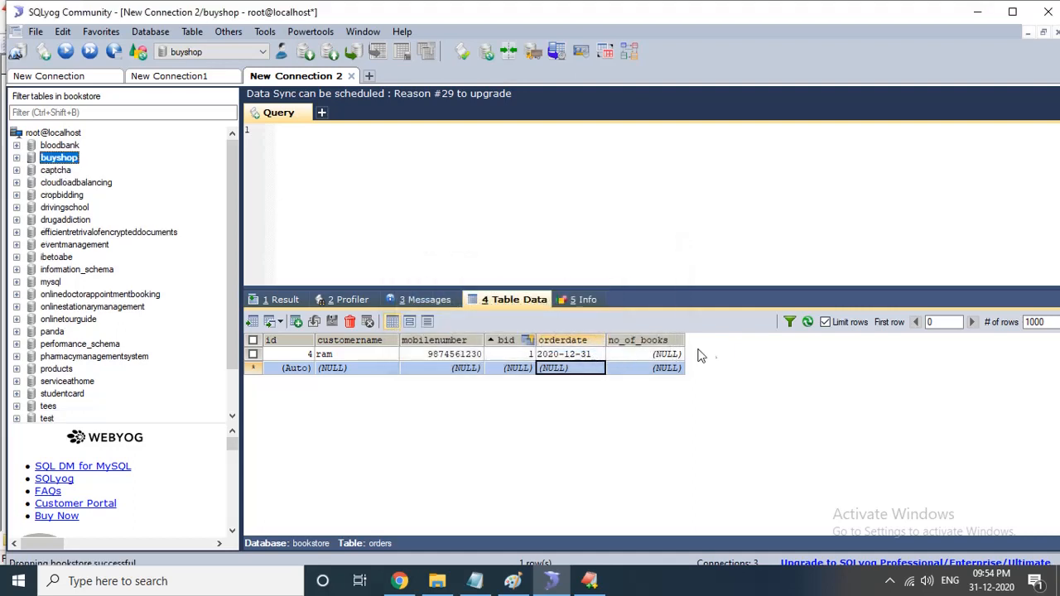
- Execute the SQL script bookstore.sql from the Desktop on the localhost connection to restore the database, then close the dialog
click(808, 323)
click(660, 401)
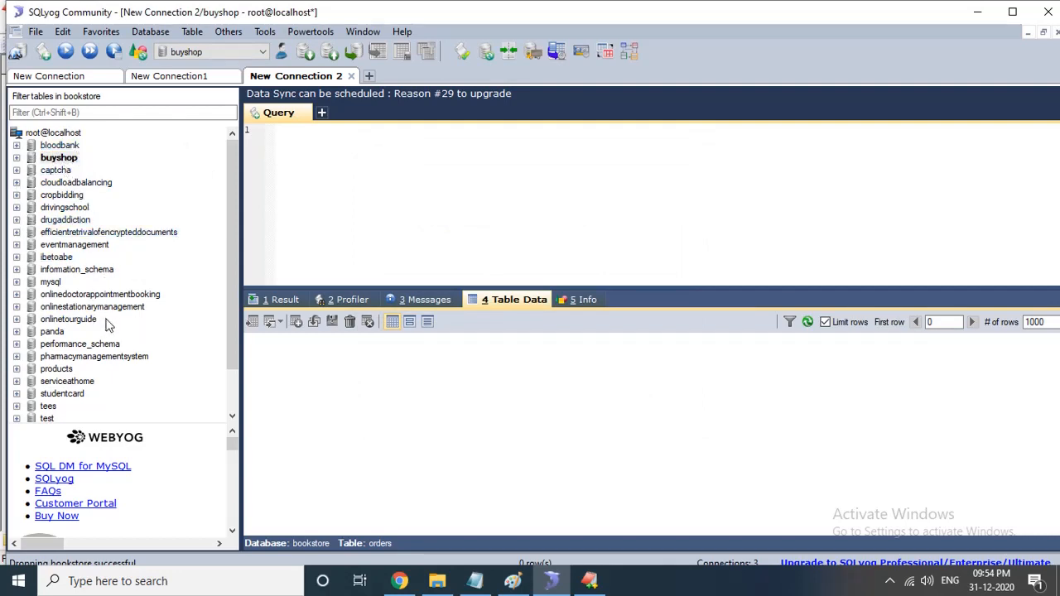
click(71, 135)
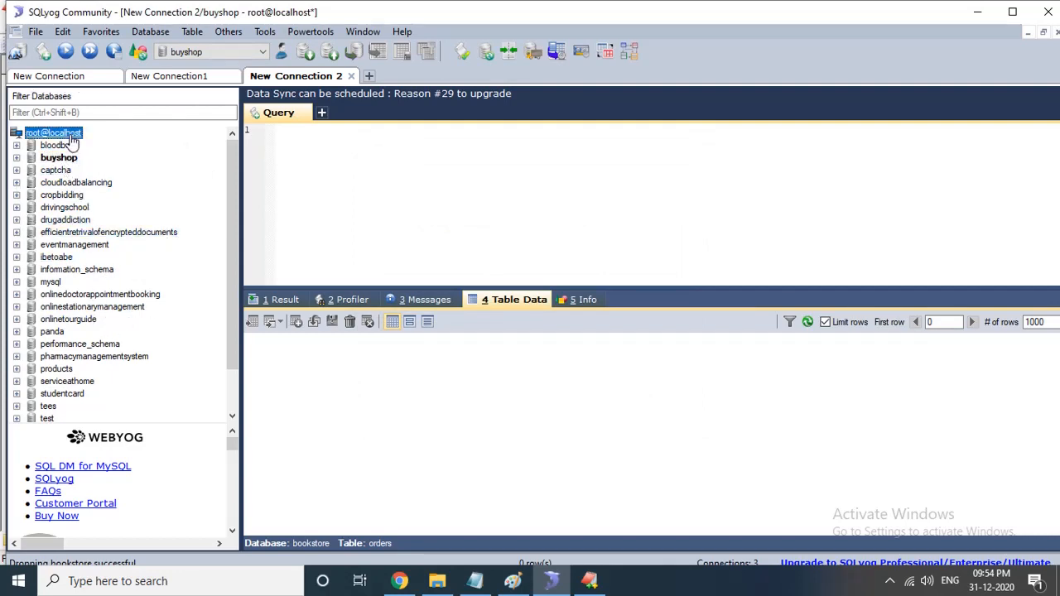
right_click(72, 141)
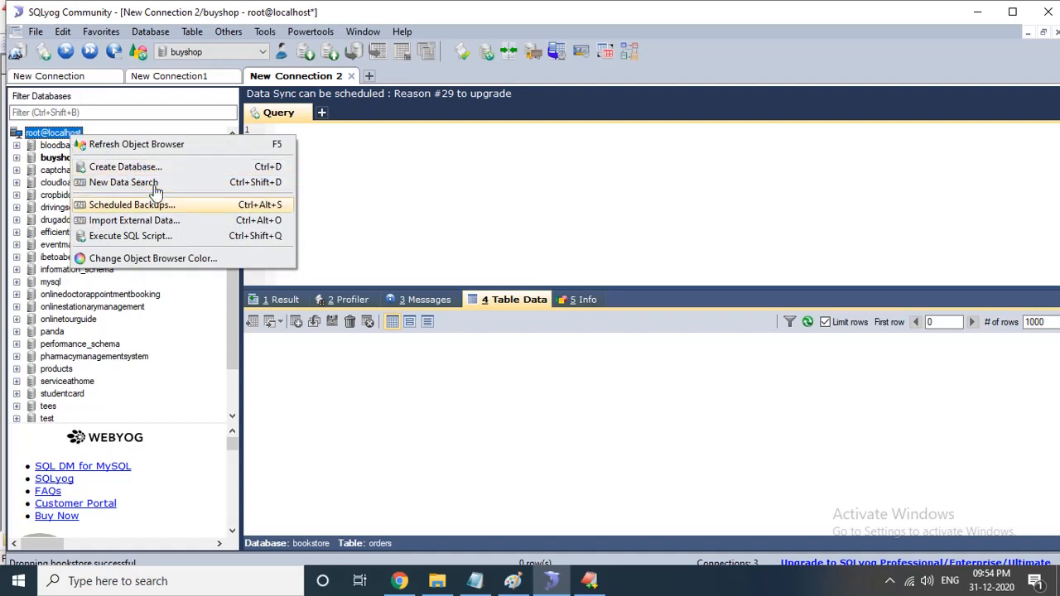
click(147, 239)
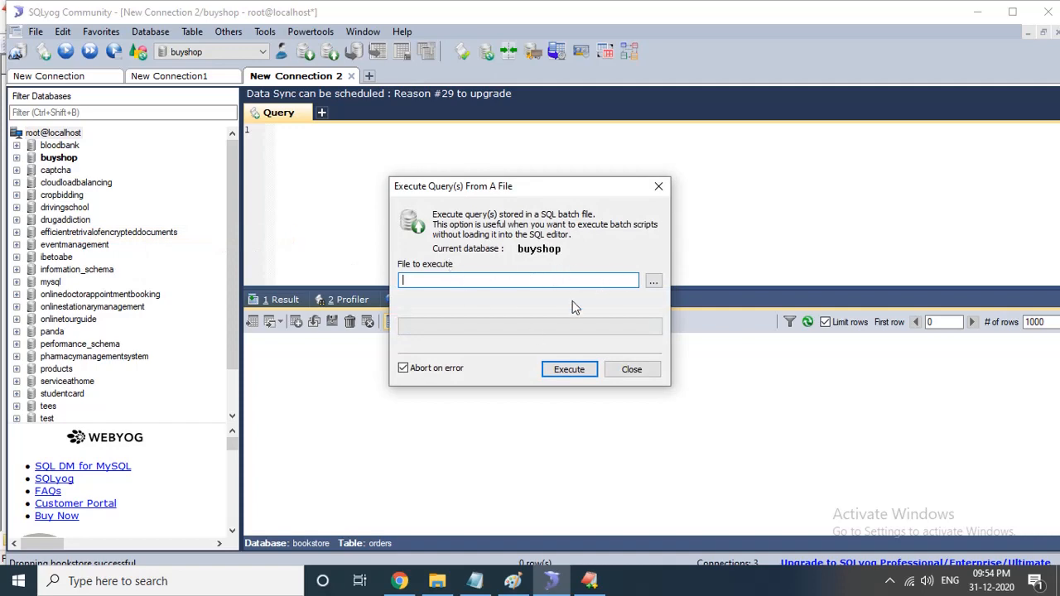
click(655, 282)
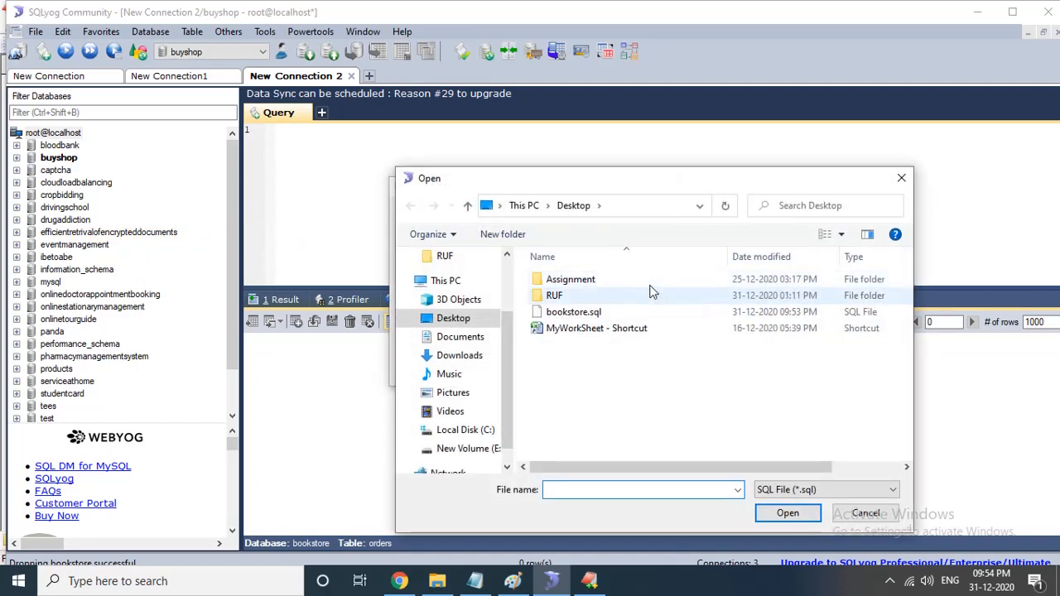
click(573, 311)
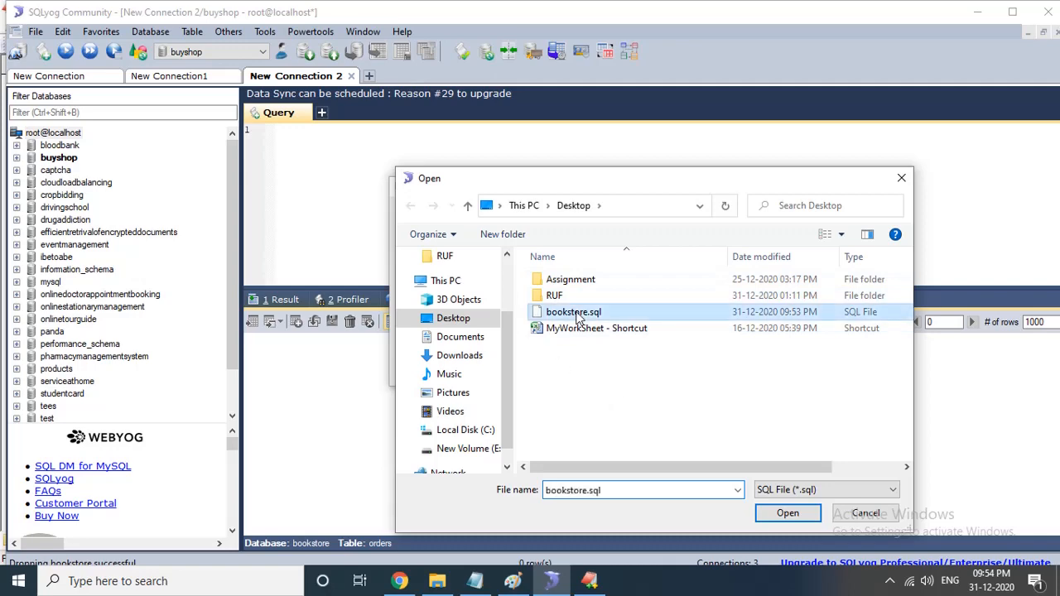
click(787, 513)
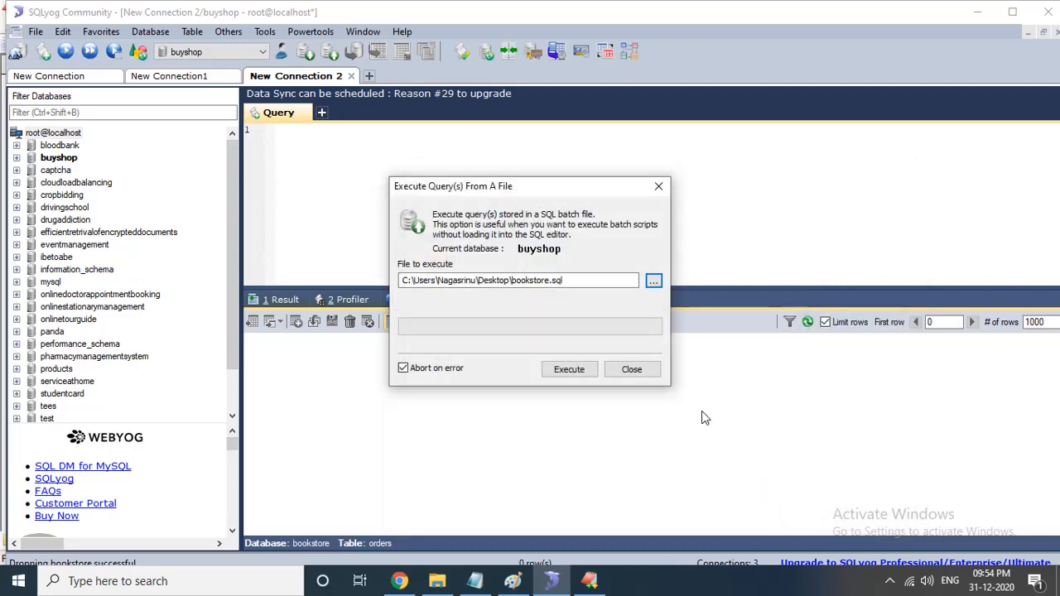
click(570, 370)
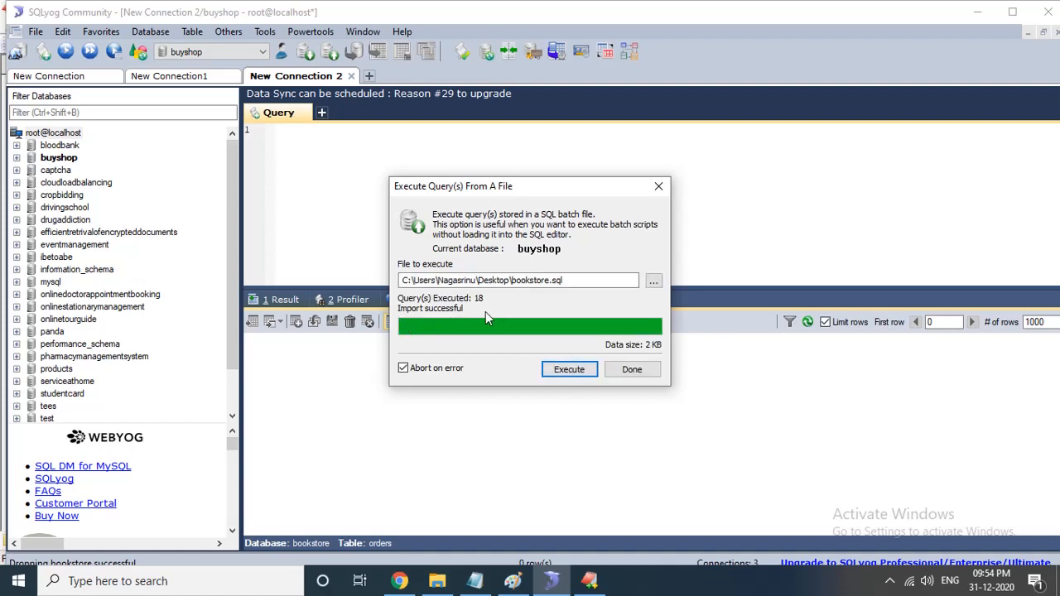
click(632, 369)
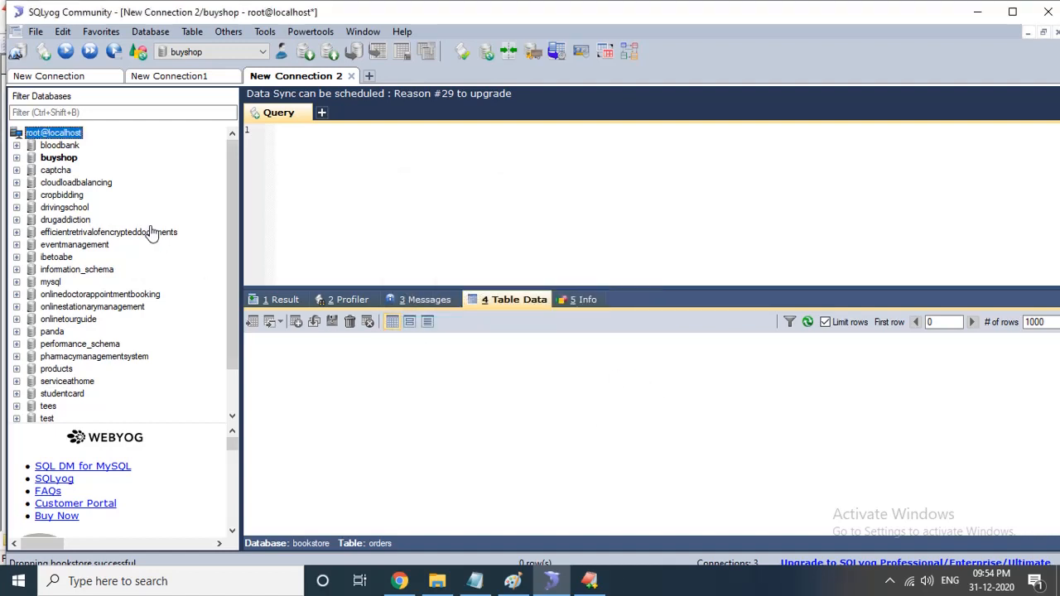
- Refresh the object browser and open the restored bookstore database's books and orders tables to check their data
right_click(60, 137)
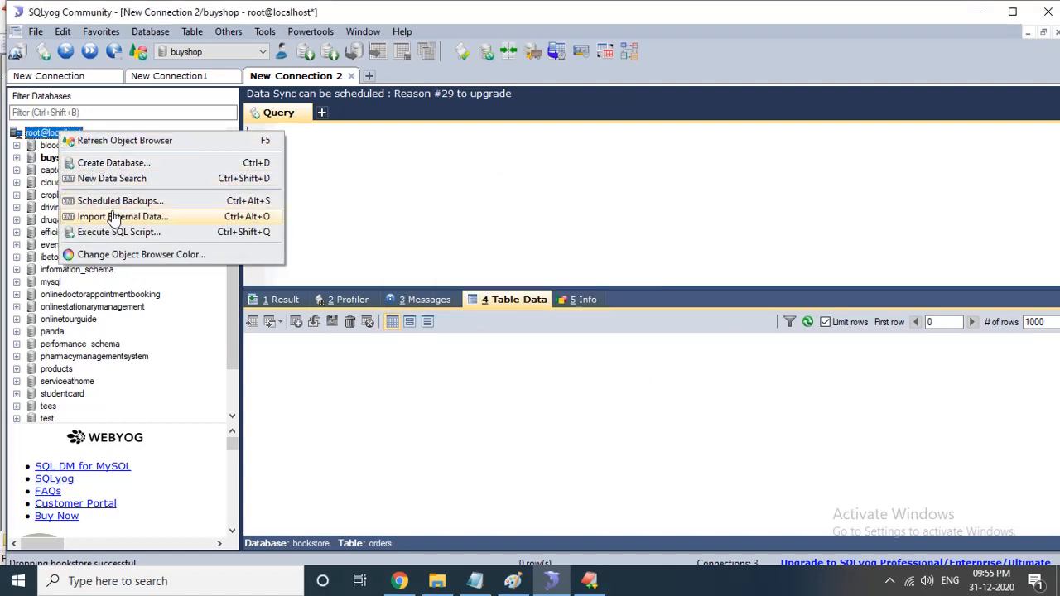
click(118, 143)
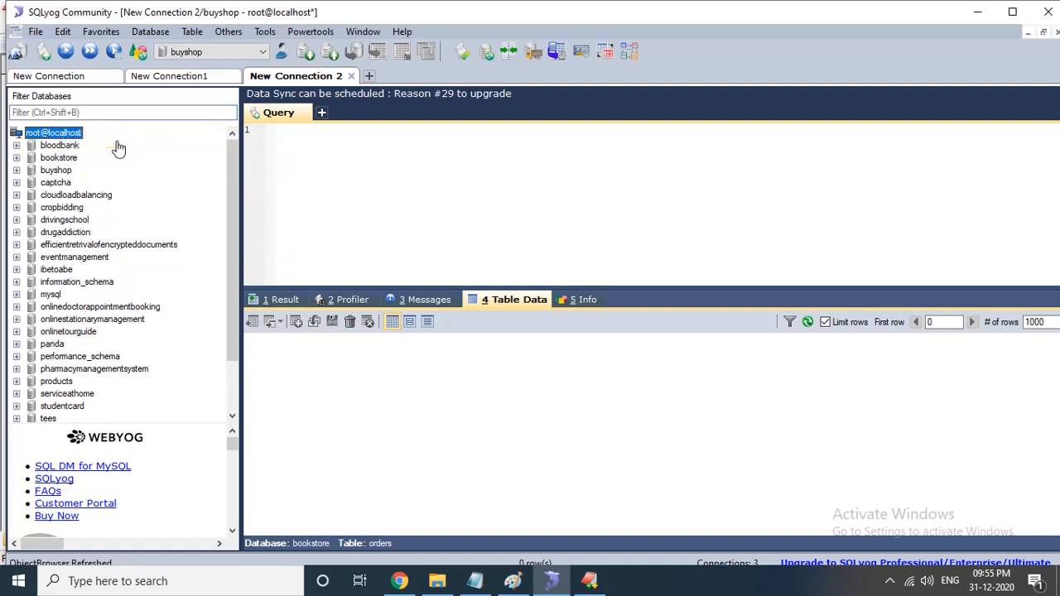
click(36, 158)
click(18, 158)
click(43, 170)
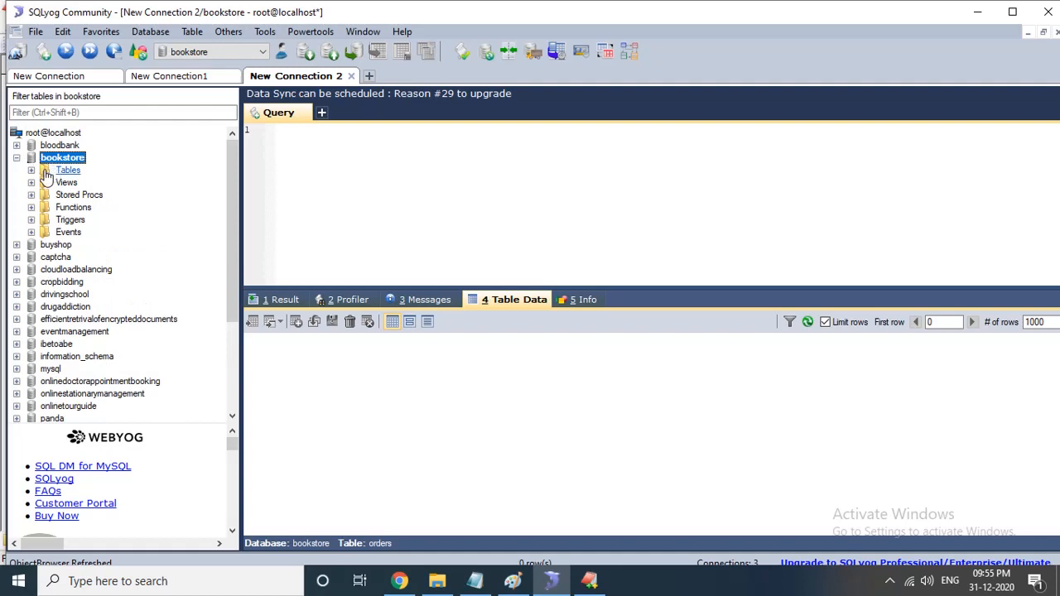
click(31, 169)
click(65, 183)
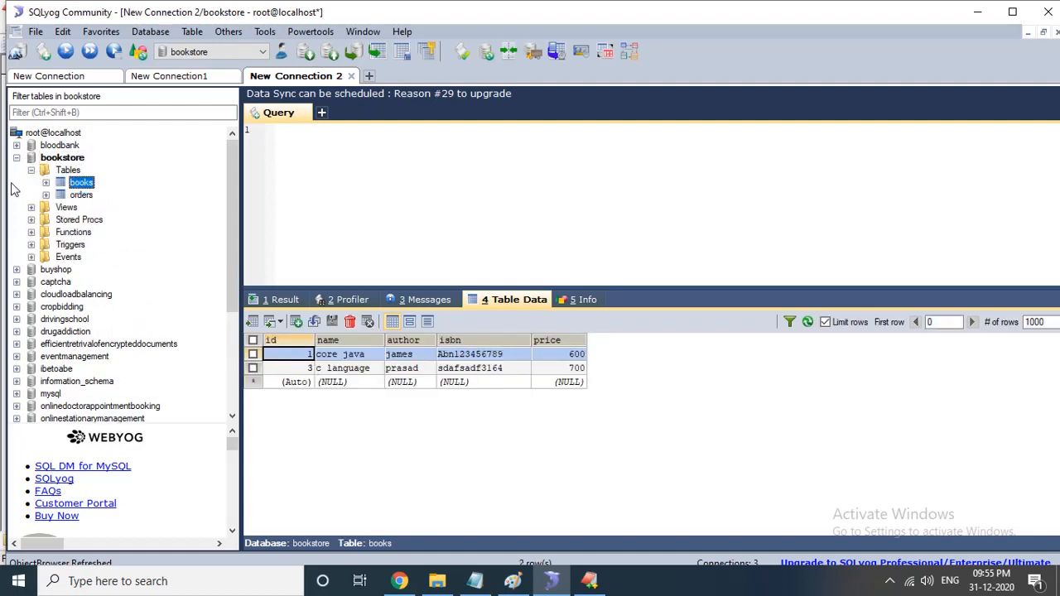
click(83, 197)
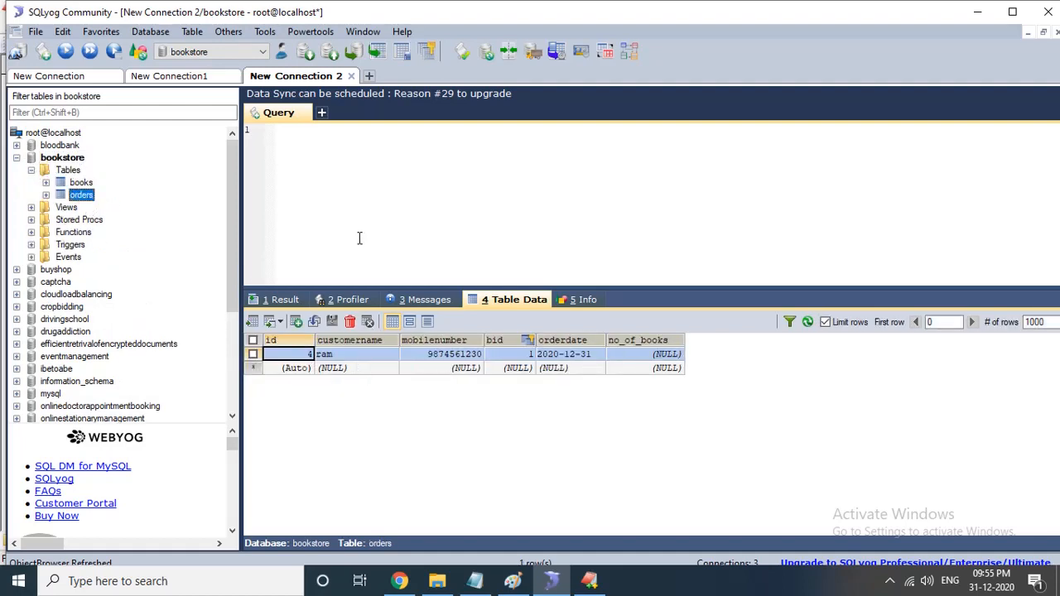